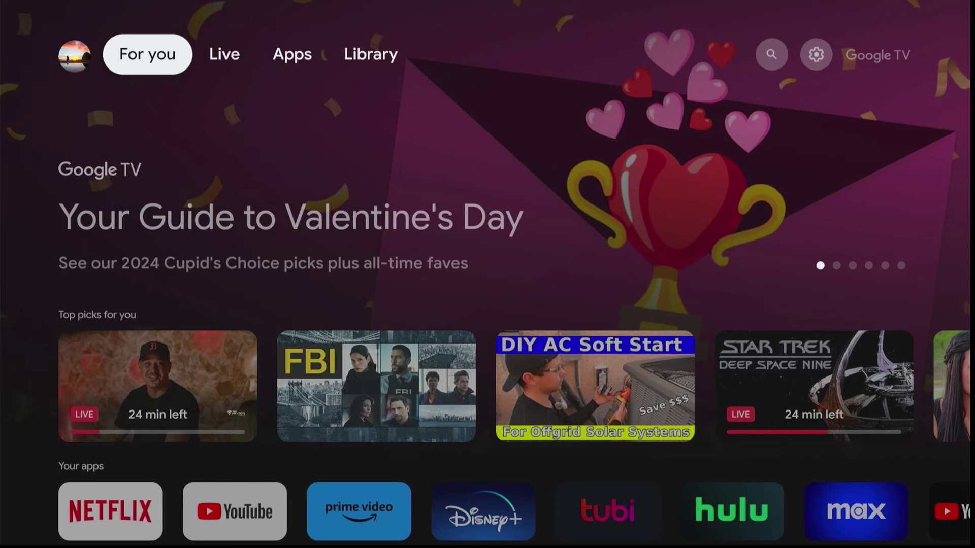
Look through the Top picks for you row on the For you page.
{"action": "key", "text": "Down"}
{"action": "key", "text": "Down"}
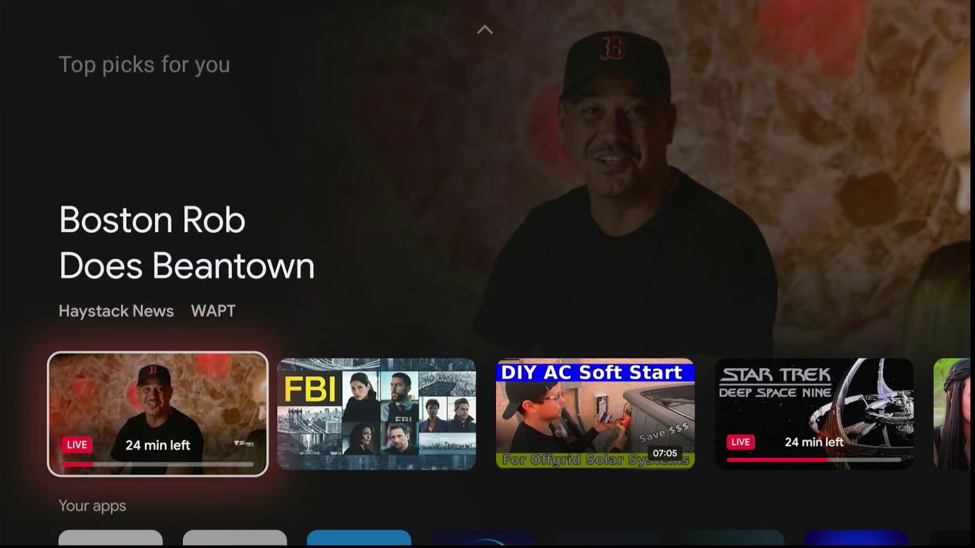
{"action": "key", "text": "Up"}
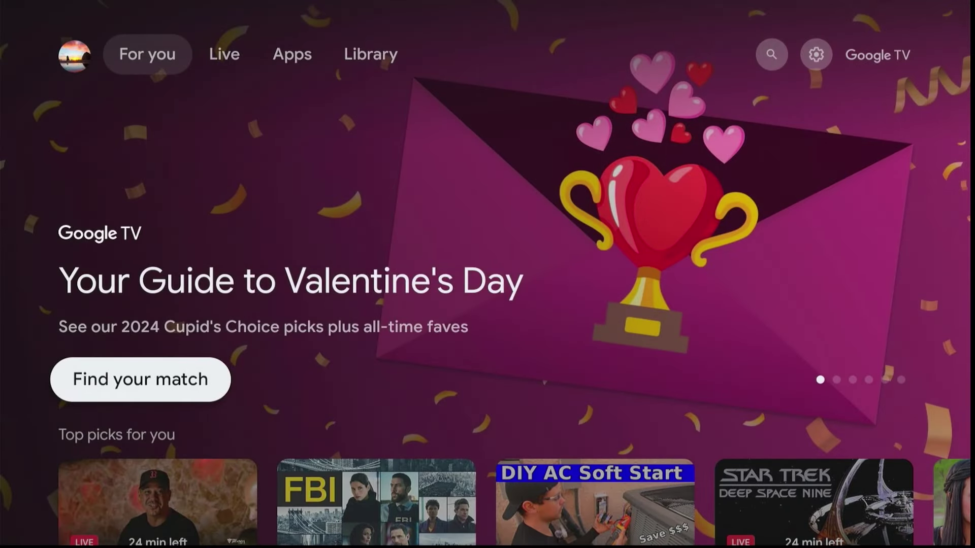
{"action": "key", "text": "Down"}
{"action": "key", "text": "Right"}
{"action": "key", "text": "Right"}
{"action": "key", "text": "Right"}
{"action": "key", "text": "Right"}
{"action": "key", "text": "Right"}
{"action": "key", "text": "Right"}
{"action": "key", "text": "Right"}
{"action": "key", "text": "Right"}
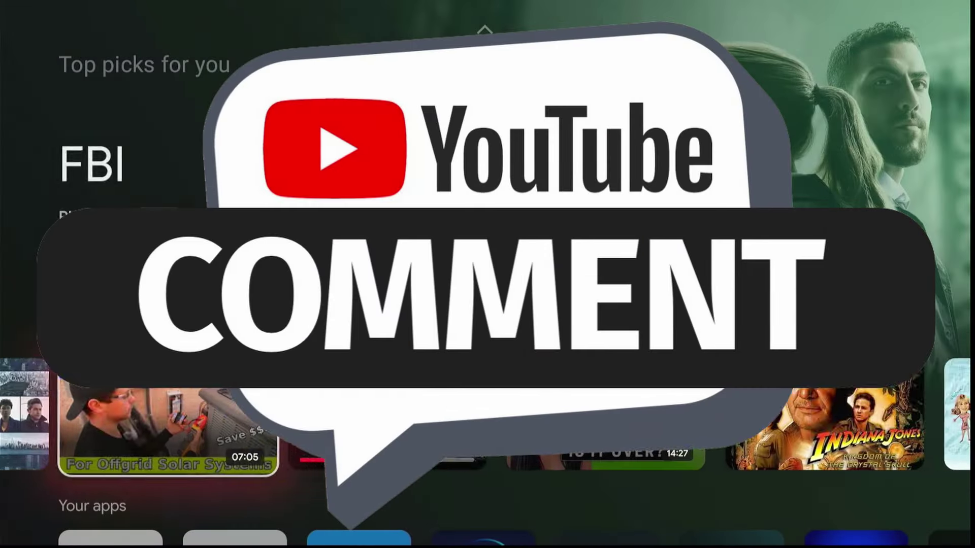
Browse the lower rows of the For you page, from the apps down to the What do you feel like watching? categories.
{"action": "key", "text": "Down"}
{"action": "key", "text": "Down"}
{"action": "key", "text": "Down"}
{"action": "key", "text": "Down"}
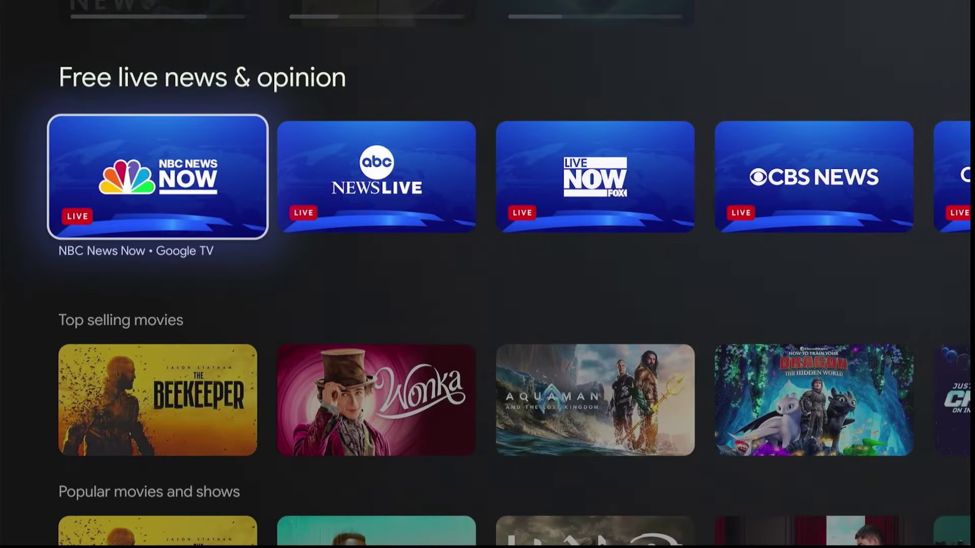
{"action": "key", "text": "Down"}
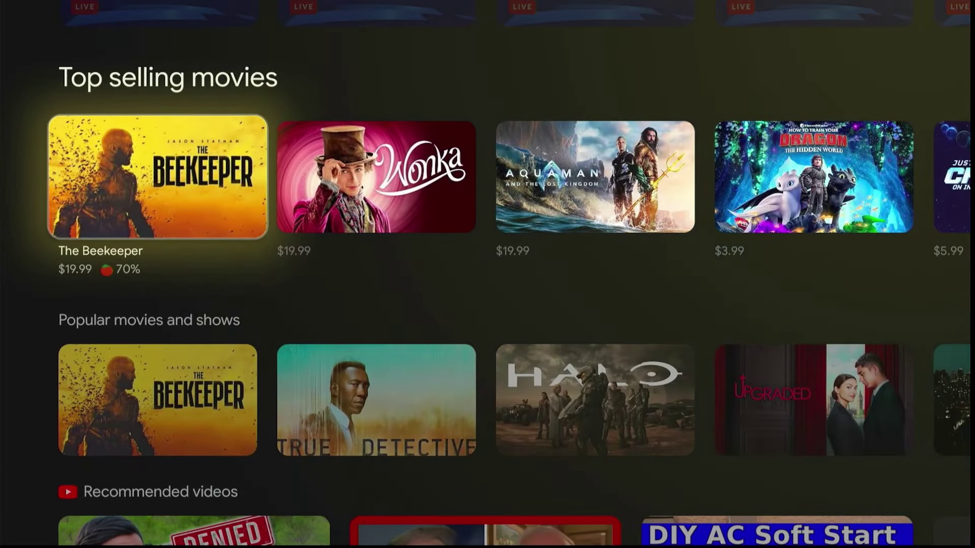
{"action": "key", "text": "Down"}
{"action": "key", "text": "Down"}
{"action": "key", "text": "Down"}
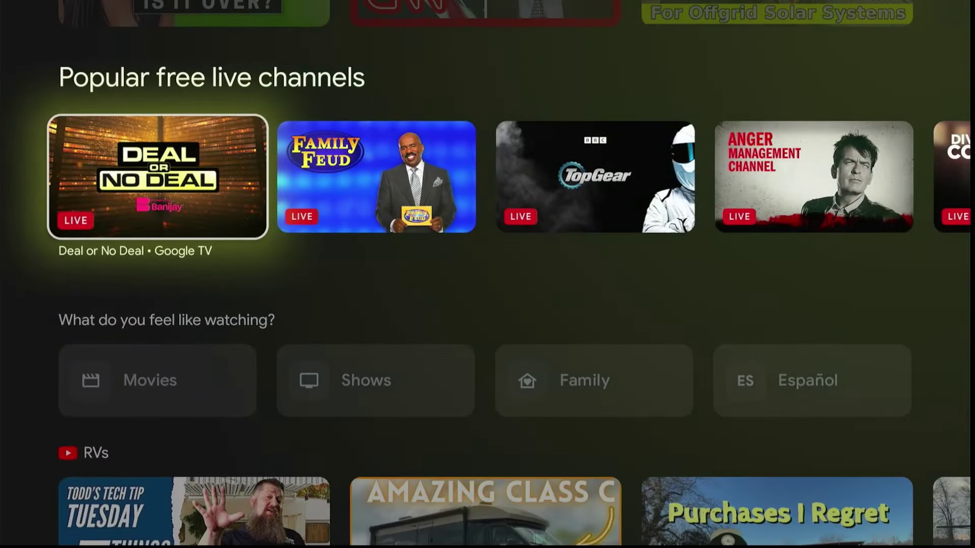
{"action": "key", "text": "Down"}
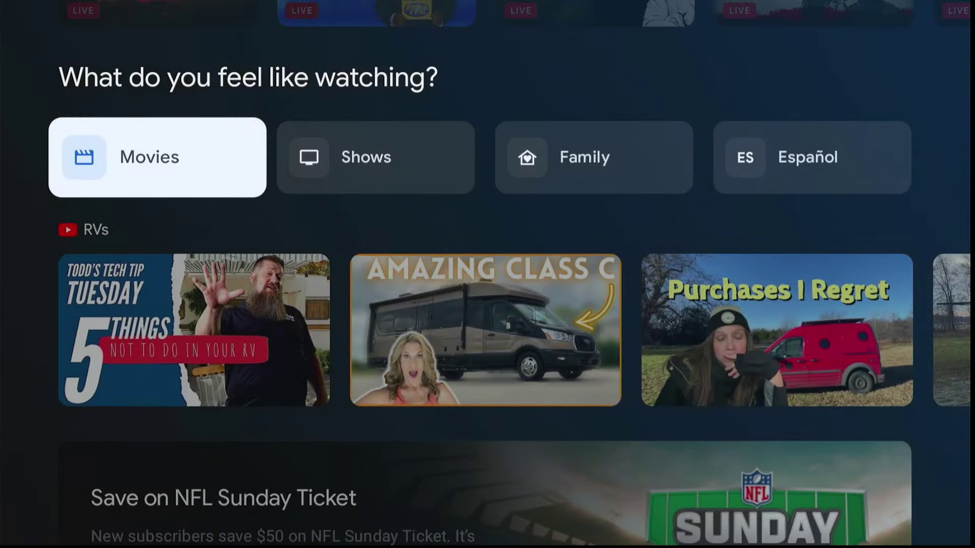
{"action": "key", "text": "Right"}
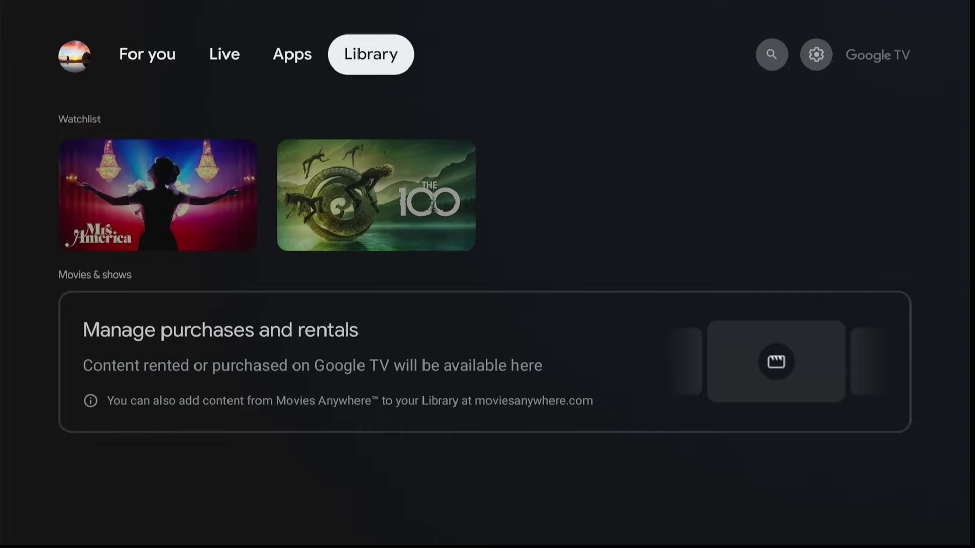
Return from the Library page to the For you page.
{"action": "key", "text": "Left"}
{"action": "key", "text": "Left"}
{"action": "key", "text": "Left"}
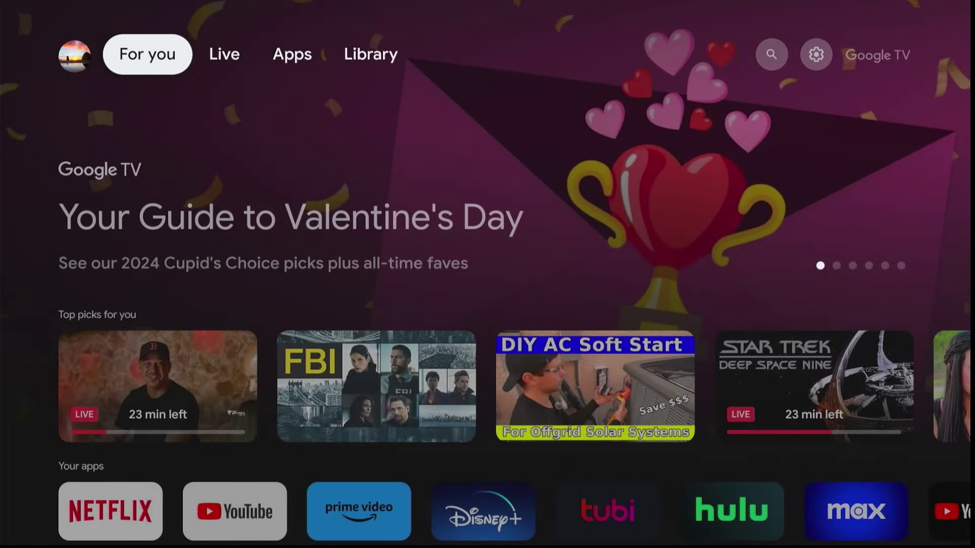
{"action": "key", "text": "Right"}
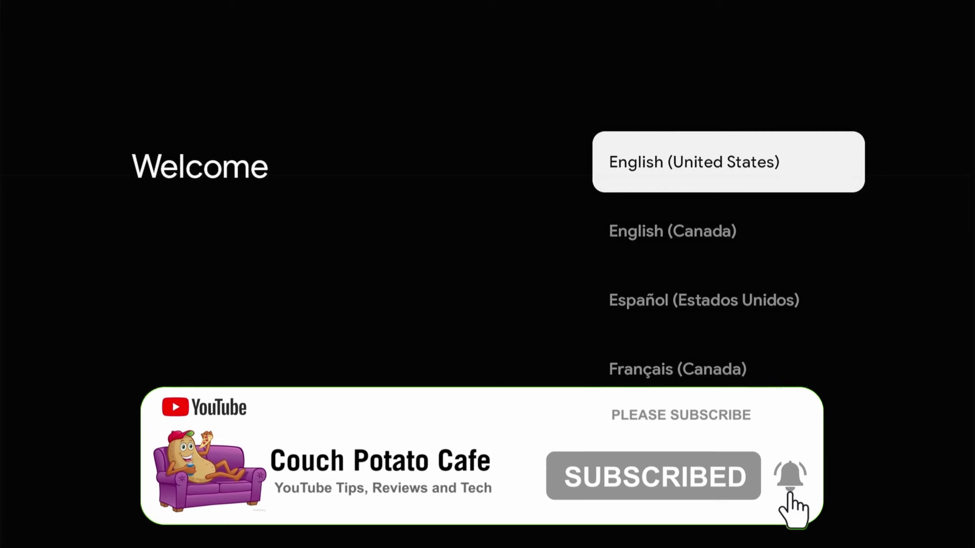
Choose English (United States) as the setup language and United States as the region.
{"action": "key", "text": "Return"}
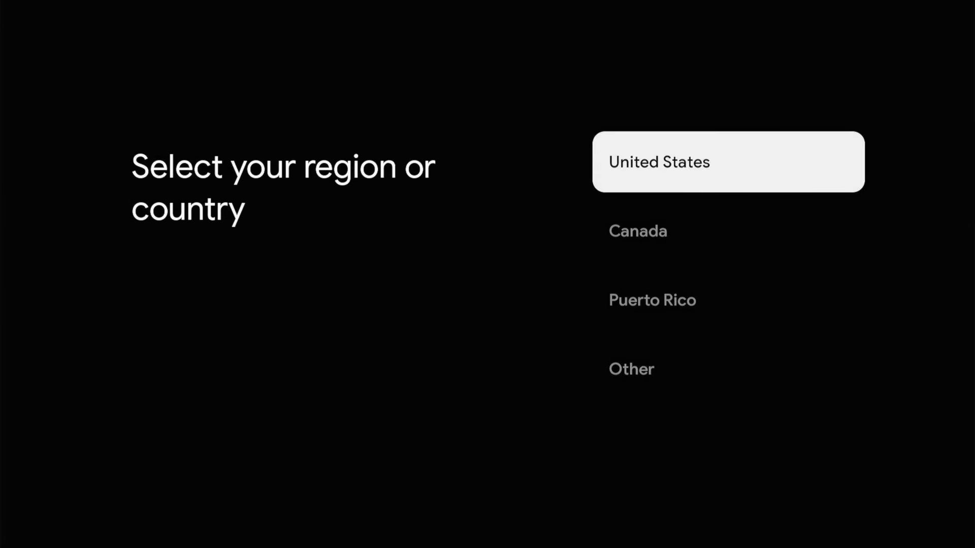
{"action": "key", "text": "Return"}
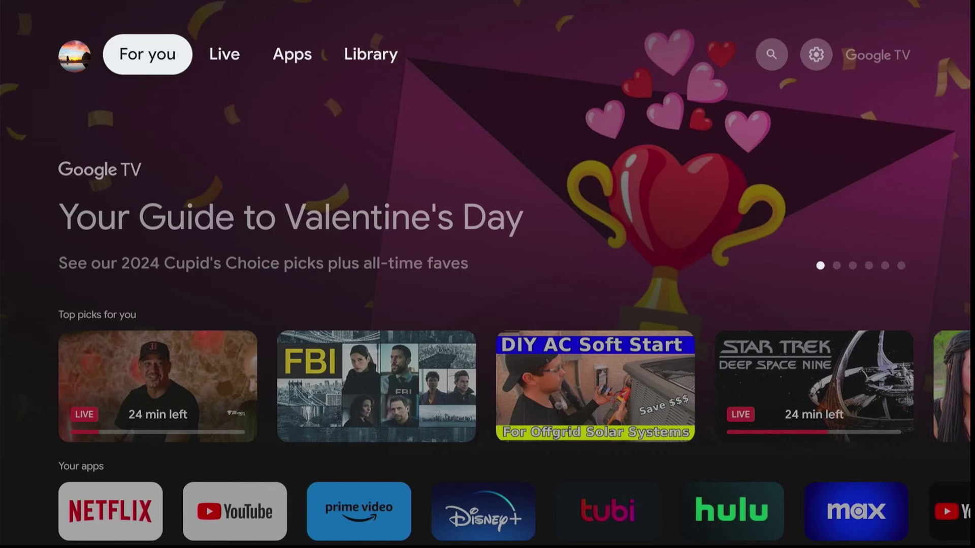
Review the For you page from the featured banner and top picks down to the Continue watching row.
{"action": "key", "text": "Down"}
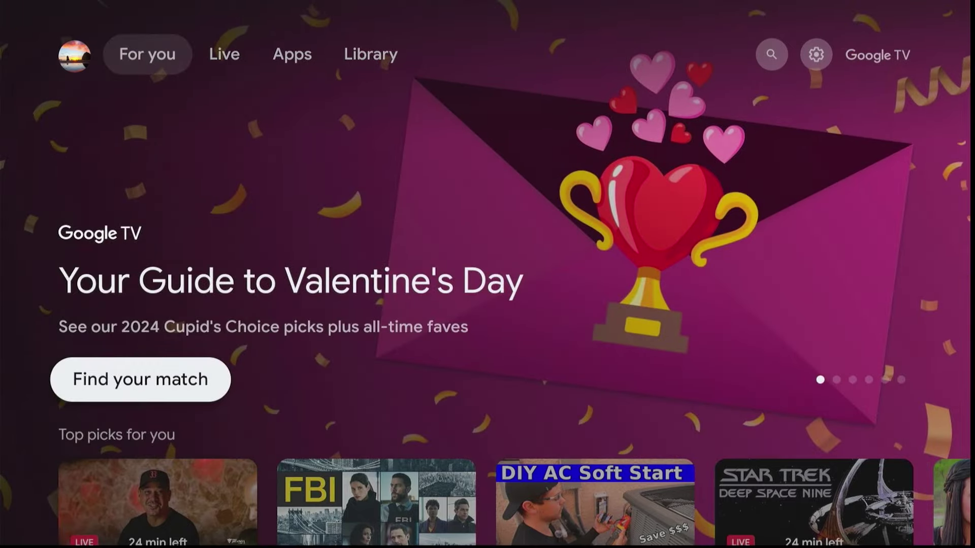
{"action": "key", "text": "Down"}
{"action": "key", "text": "Up"}
{"action": "key", "text": "Down"}
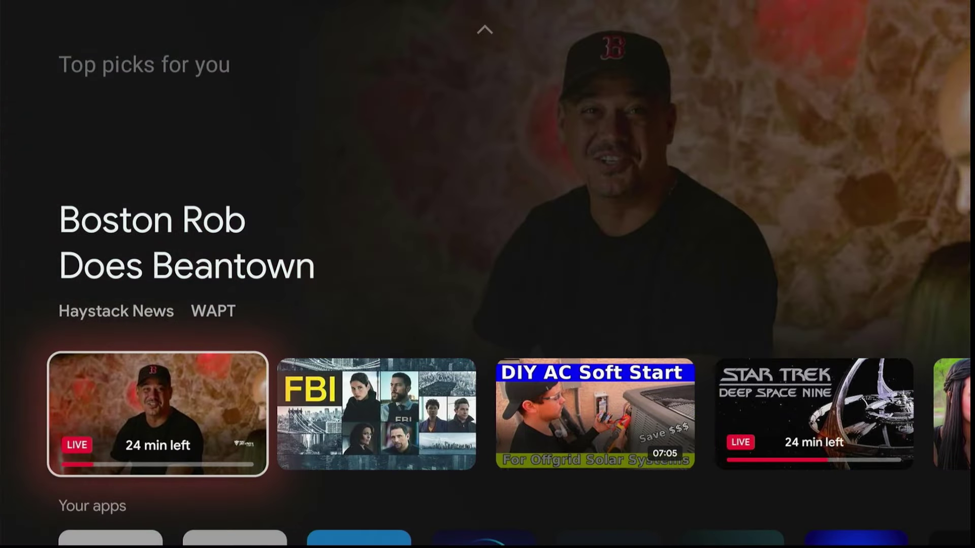
{"action": "key", "text": "Right"}
{"action": "key", "text": "Right"}
{"action": "key", "text": "Right"}
{"action": "key", "text": "Right"}
{"action": "key", "text": "Right"}
{"action": "key", "text": "Right"}
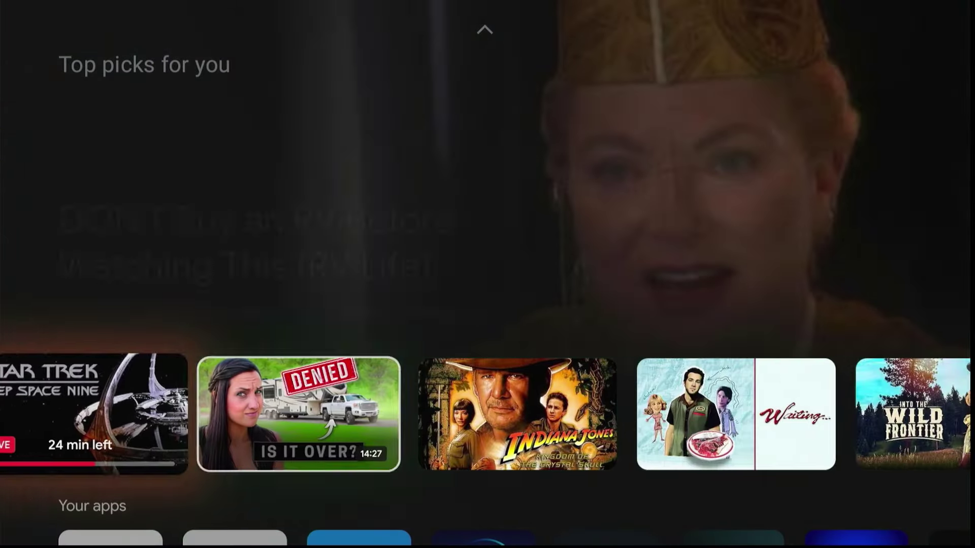
{"action": "key", "text": "Down"}
{"action": "key", "text": "Down"}
{"action": "key", "text": "Down"}
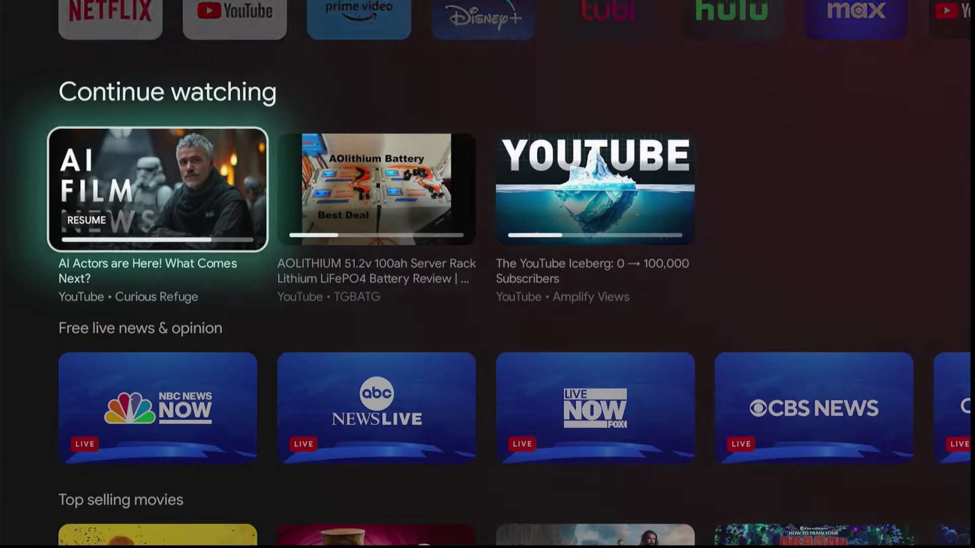
Open the device settings and view the System update page in the About section.
{"action": "key", "text": "XF86Search"}
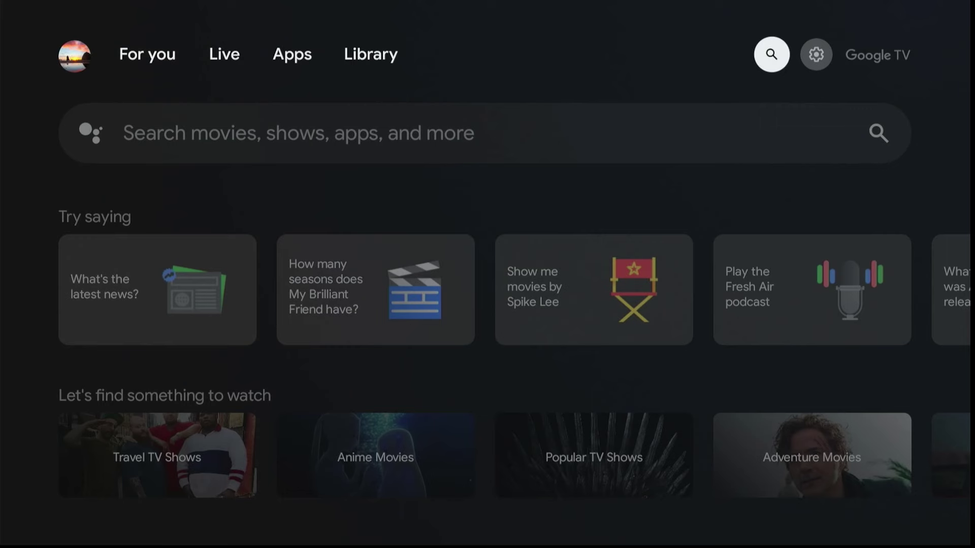
{"action": "key", "text": "Right"}
{"action": "key", "text": "Return"}
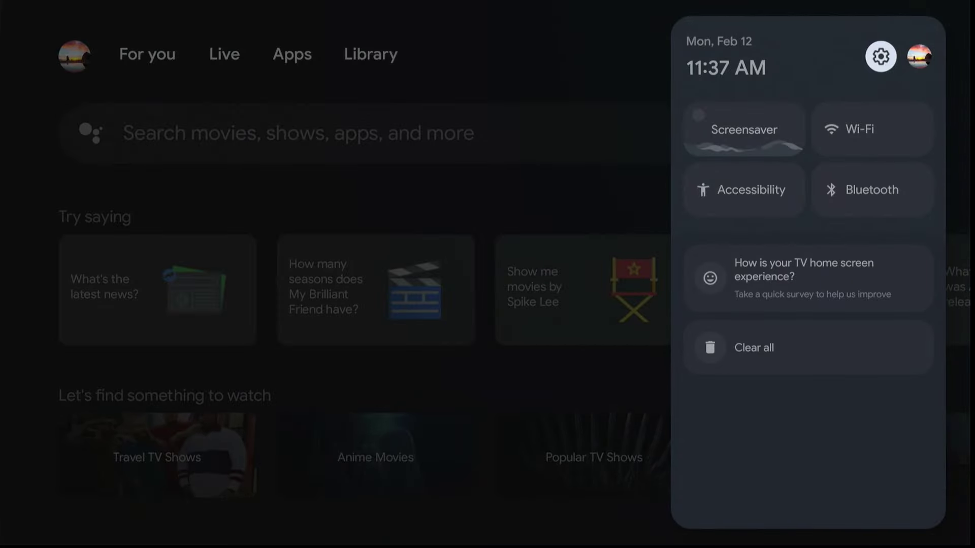
{"action": "key", "text": "Return"}
{"action": "key", "text": "Return"}
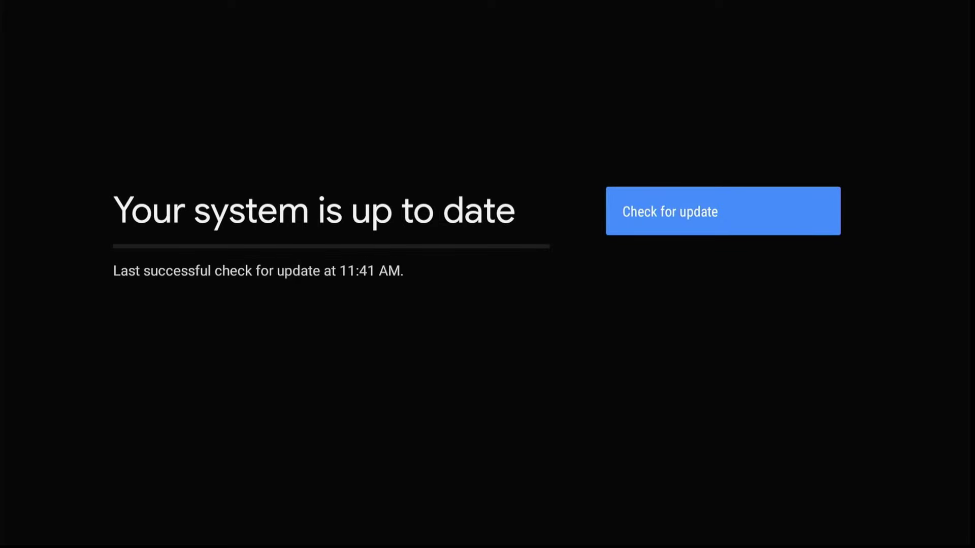
{"action": "key", "text": "Escape"}
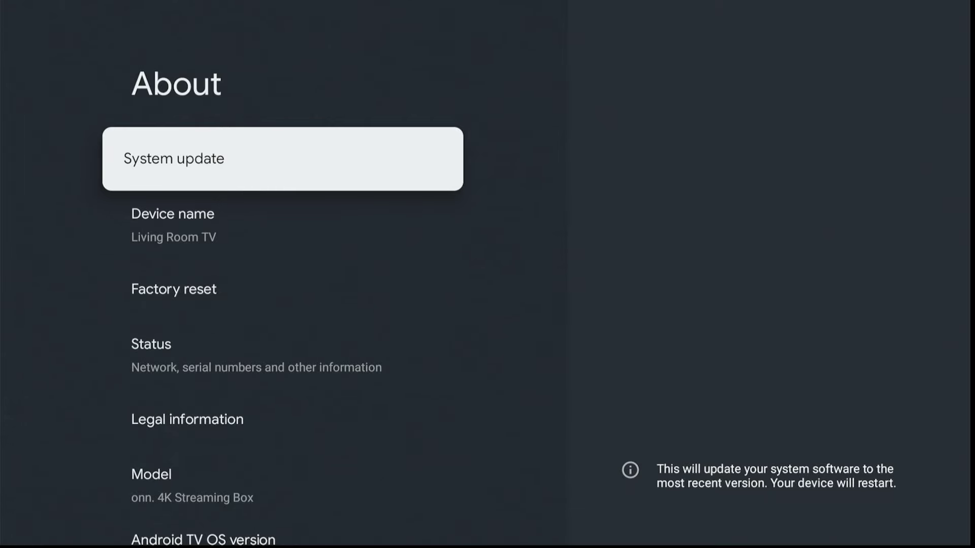
Unlock developer mode by activating the Android TV OS build entry on the About page seven times.
{"action": "key", "text": "Down"}
{"action": "key", "text": "Down"}
{"action": "key", "text": "Down"}
{"action": "key", "text": "Down"}
{"action": "key", "text": "Down"}
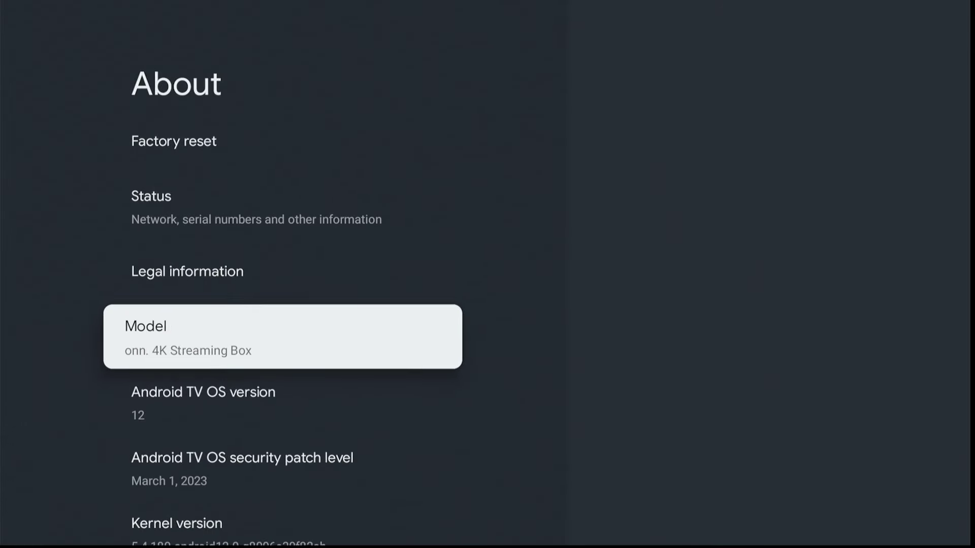
{"action": "key", "text": "Down"}
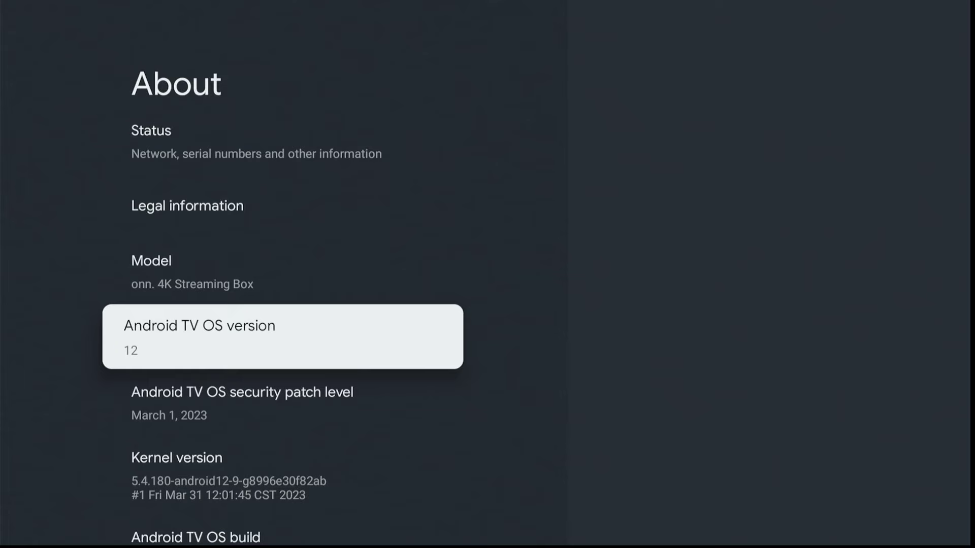
{"action": "key", "text": "Down"}
{"action": "key", "text": "Down"}
{"action": "key", "text": "Down"}
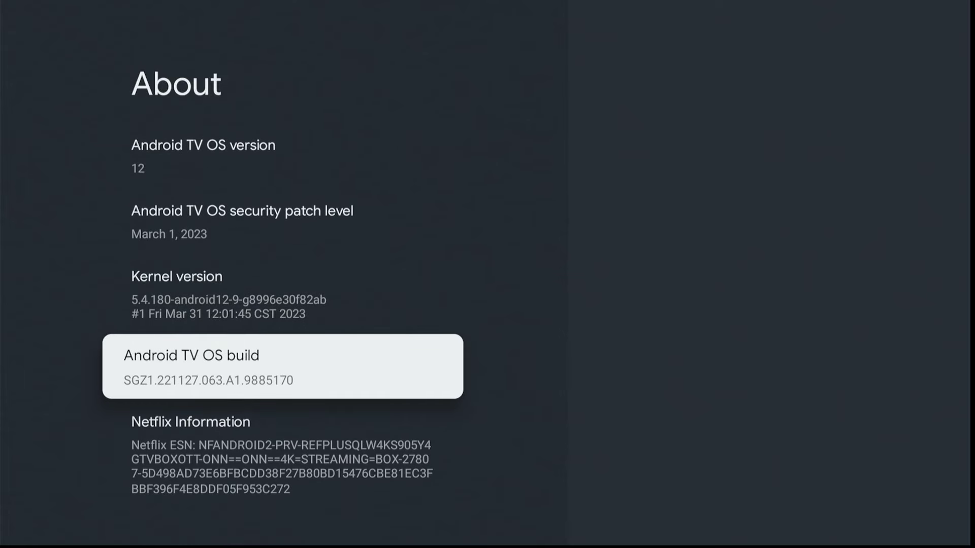
{"action": "key", "text": "Return"}
{"action": "key", "text": "Return"}
{"action": "key", "text": "Return"}
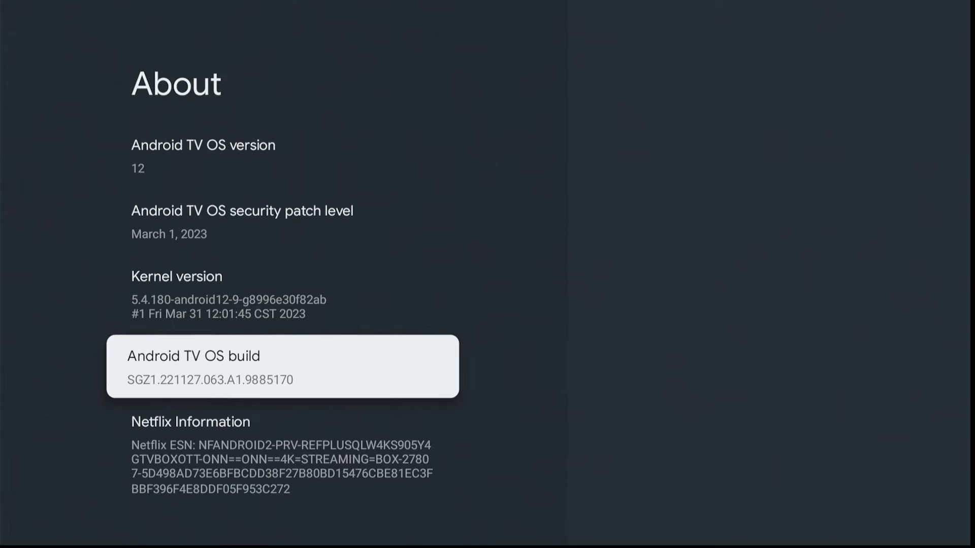
{"action": "key", "text": "Return"}
{"action": "key", "text": "Return"}
{"action": "key", "text": "Return"}
{"action": "key", "text": "Return"}
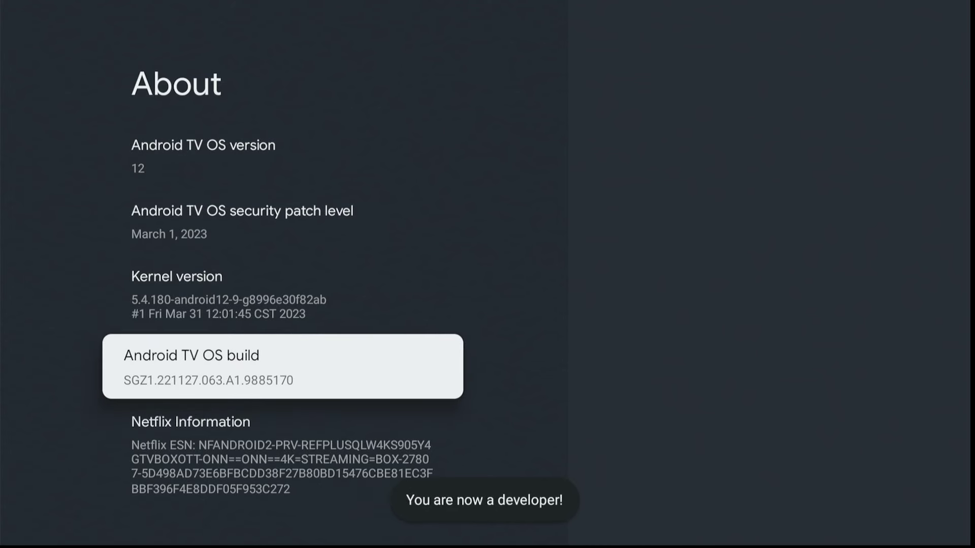
Leave the About page and open Developer options in the System settings.
{"action": "key", "text": "Escape"}
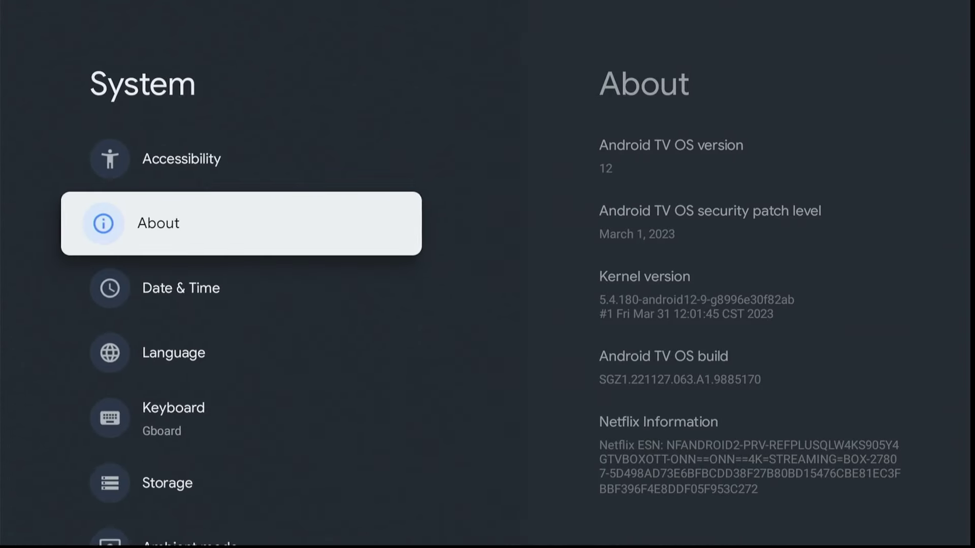
{"action": "key", "text": "Down"}
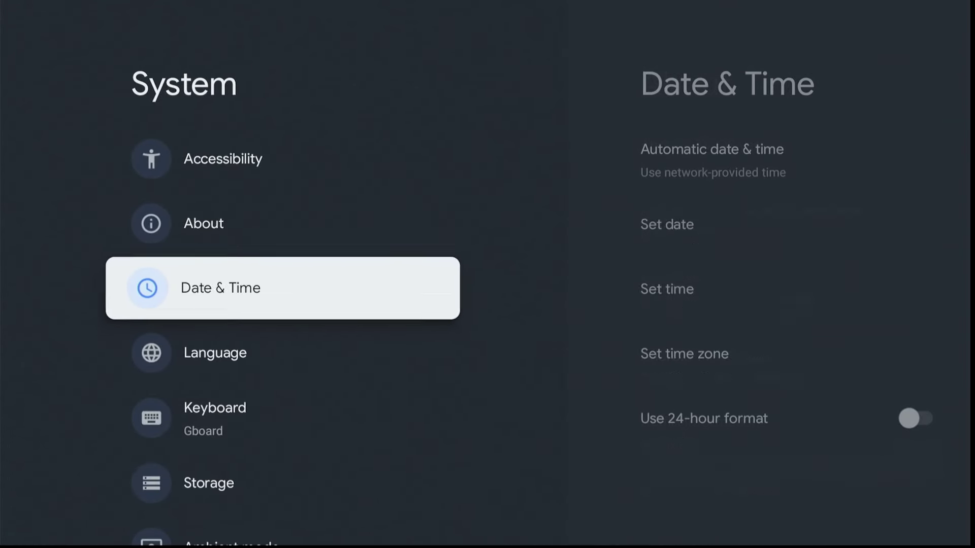
{"action": "key", "text": "Down"}
{"action": "key", "text": "Down"}
{"action": "key", "text": "Down"}
{"action": "key", "text": "Down"}
{"action": "key", "text": "Down"}
{"action": "key", "text": "Down"}
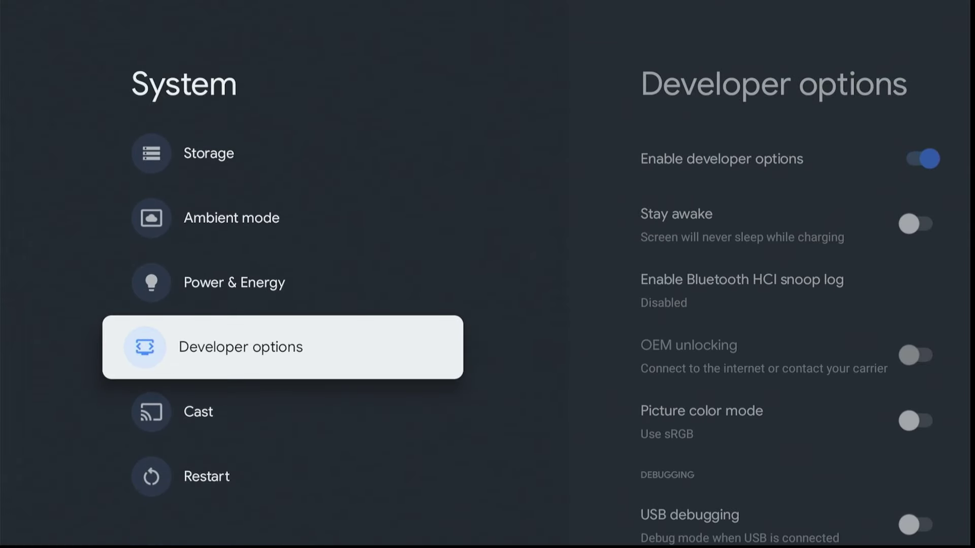
{"action": "key", "text": "Return"}
Turn on USB debugging in the Debugging section and allow it.
{"action": "key", "text": "Down"}
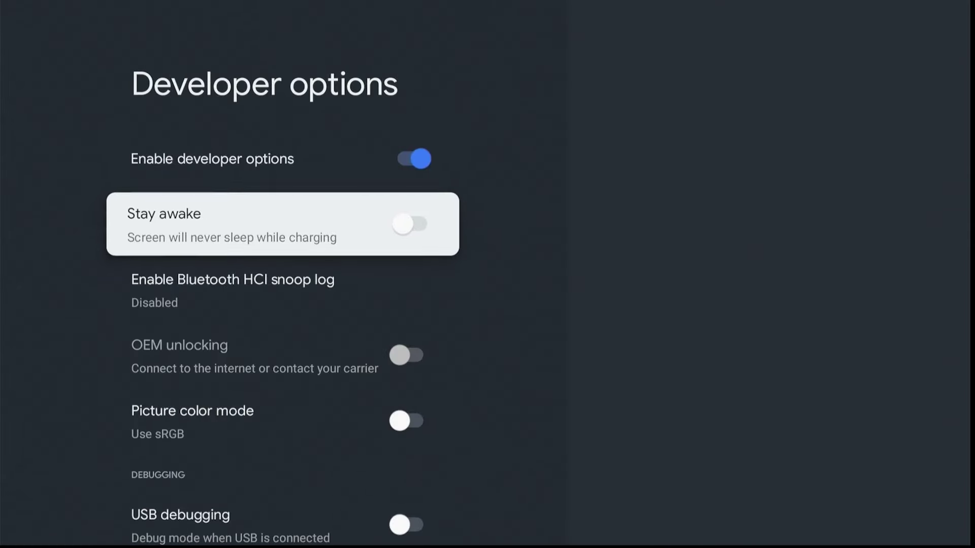
{"action": "key", "text": "Down"}
{"action": "key", "text": "Down"}
{"action": "key", "text": "Down"}
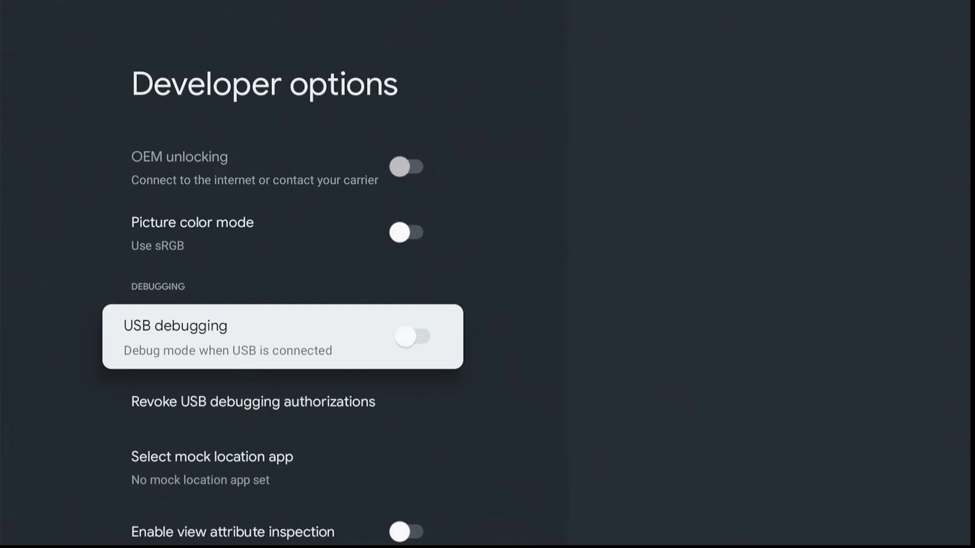
{"action": "key", "text": "Return"}
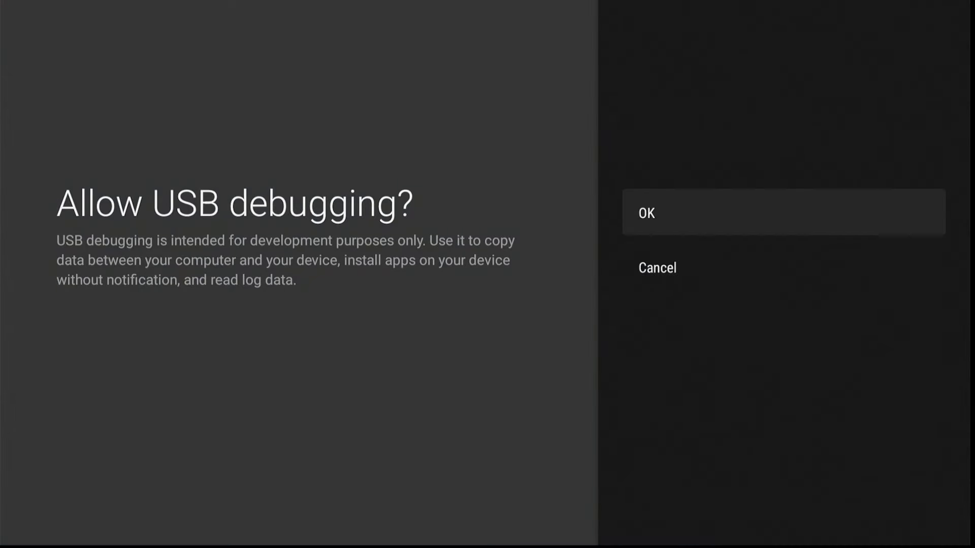
{"action": "key", "text": "Up"}
{"action": "key", "text": "Return"}
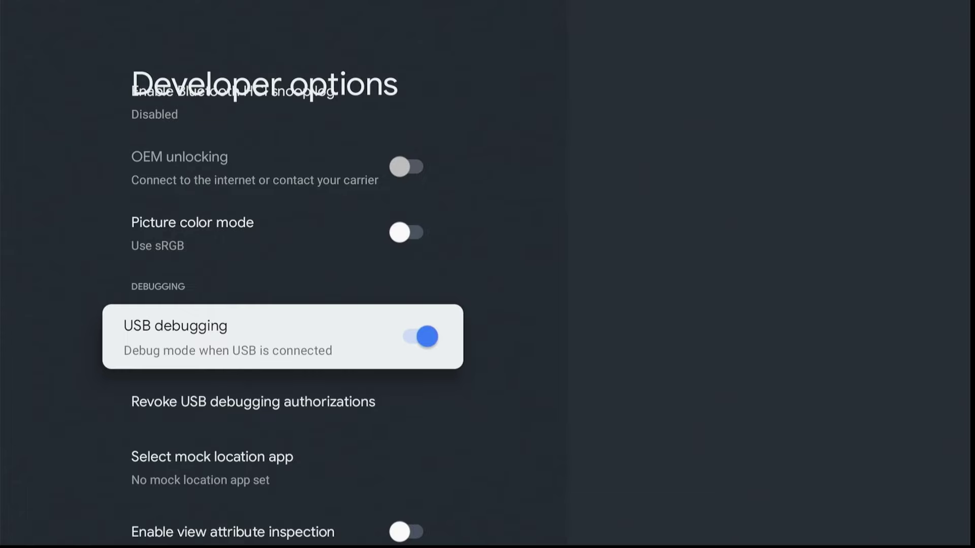
Set the Window animation scale in Developer options to Animation scale .5x.
{"action": "key", "text": "Down"}
{"action": "key", "text": "Down"}
{"action": "key", "text": "Down"}
{"action": "key", "text": "Down"}
{"action": "key", "text": "Down"}
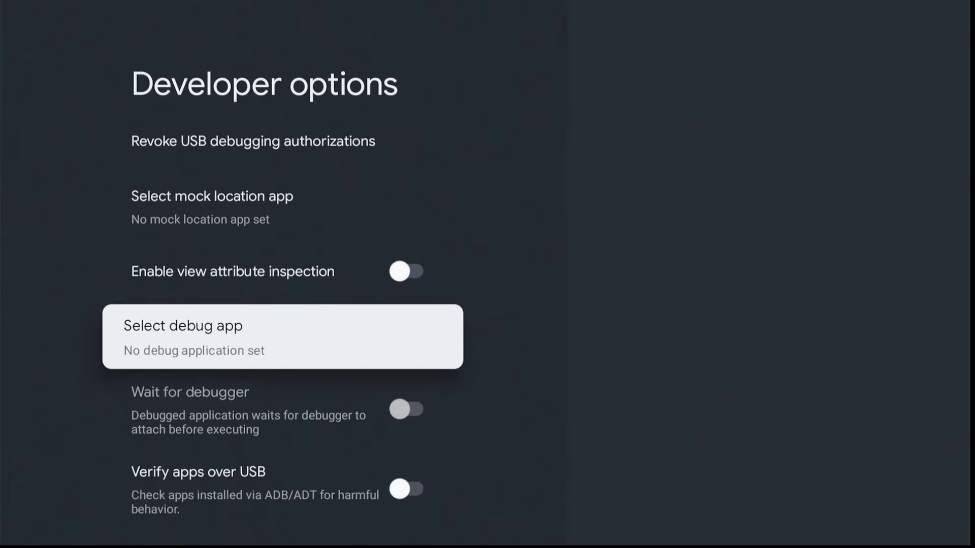
{"action": "key", "text": "Down"}
{"action": "key", "text": "Down"}
{"action": "key", "text": "Down"}
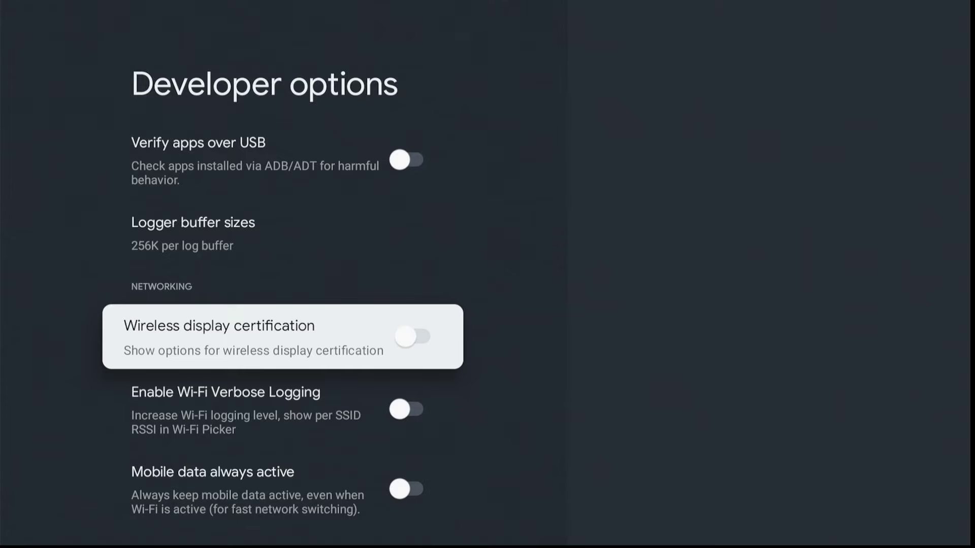
{"action": "key", "text": "Down"}
{"action": "key", "text": "Down"}
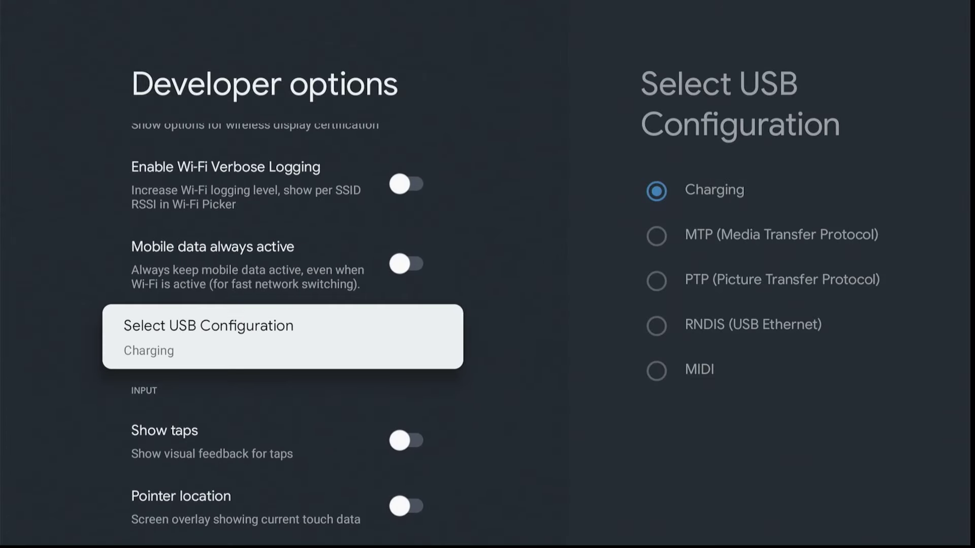
{"action": "key", "text": "Down"}
{"action": "key", "text": "Down"}
{"action": "key", "text": "Down"}
{"action": "key", "text": "Down"}
{"action": "key", "text": "Down"}
{"action": "key", "text": "Down"}
{"action": "key", "text": "Down"}
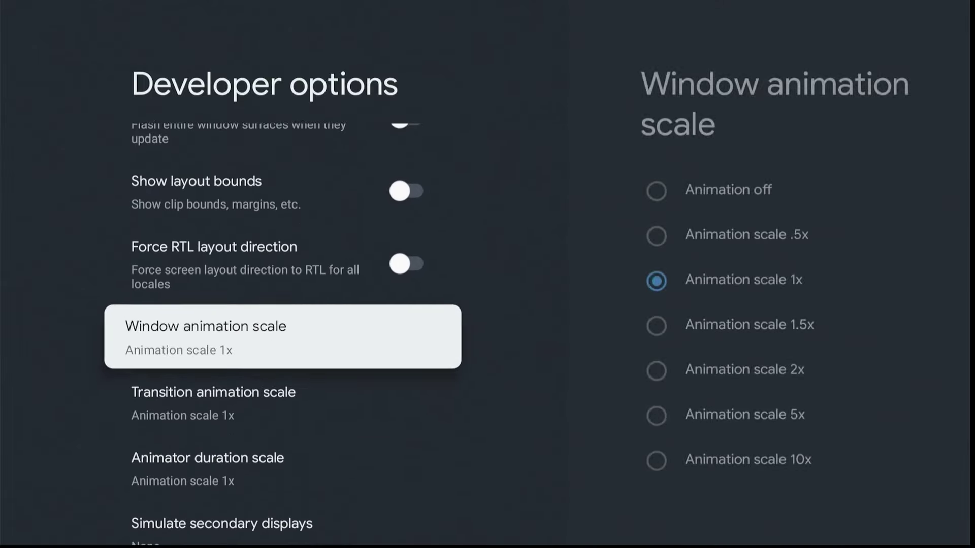
{"action": "key", "text": "Down"}
{"action": "key", "text": "Down"}
{"action": "key", "text": "Down"}
{"action": "key", "text": "Down"}
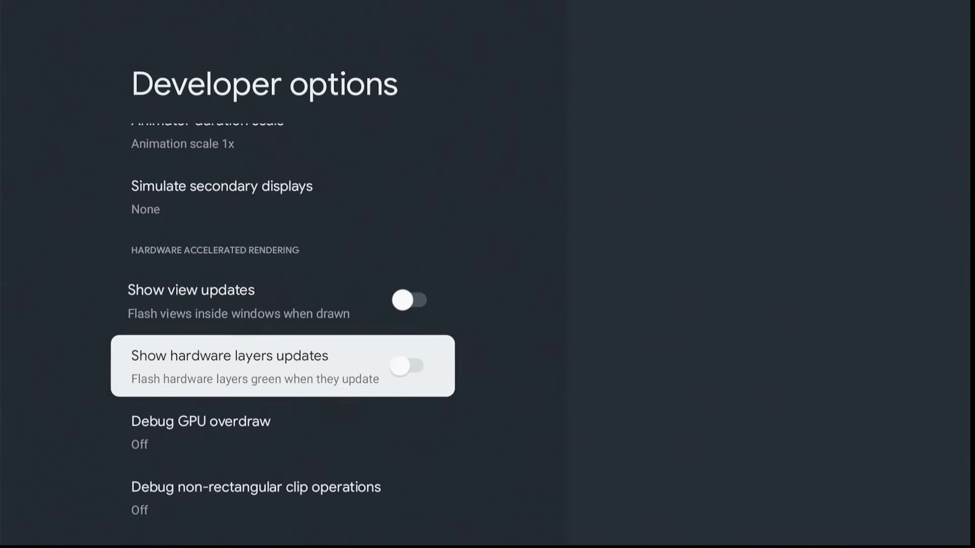
{"action": "key", "text": "Down"}
{"action": "key", "text": "Up"}
{"action": "key", "text": "Up"}
{"action": "key", "text": "Up"}
{"action": "key", "text": "Up"}
{"action": "key", "text": "Up"}
{"action": "key", "text": "Up"}
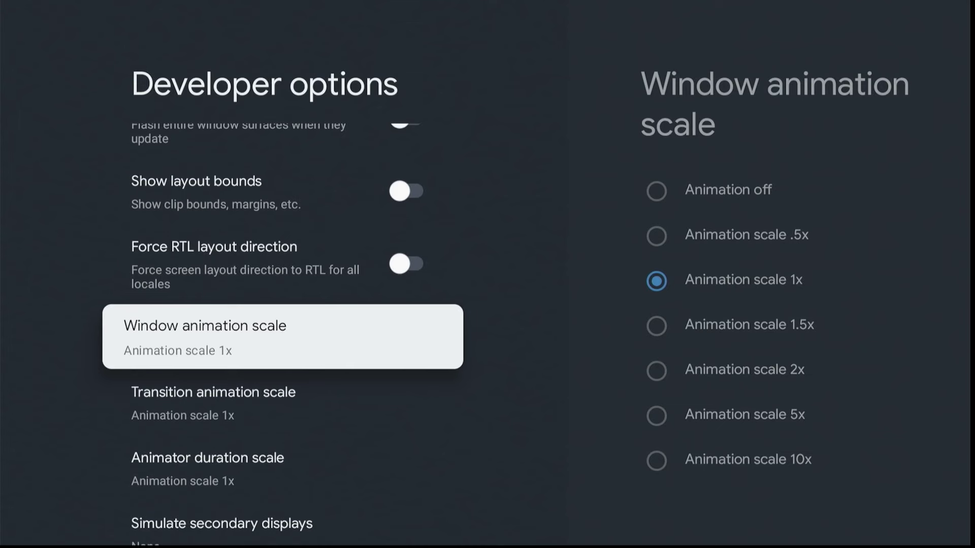
{"action": "key", "text": "Return"}
{"action": "key", "text": "Down"}
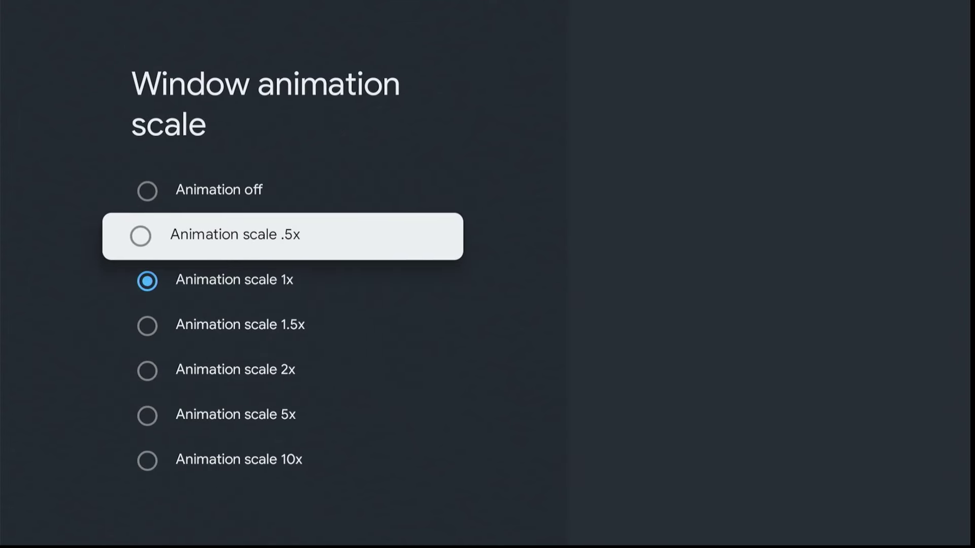
{"action": "key", "text": "Return"}
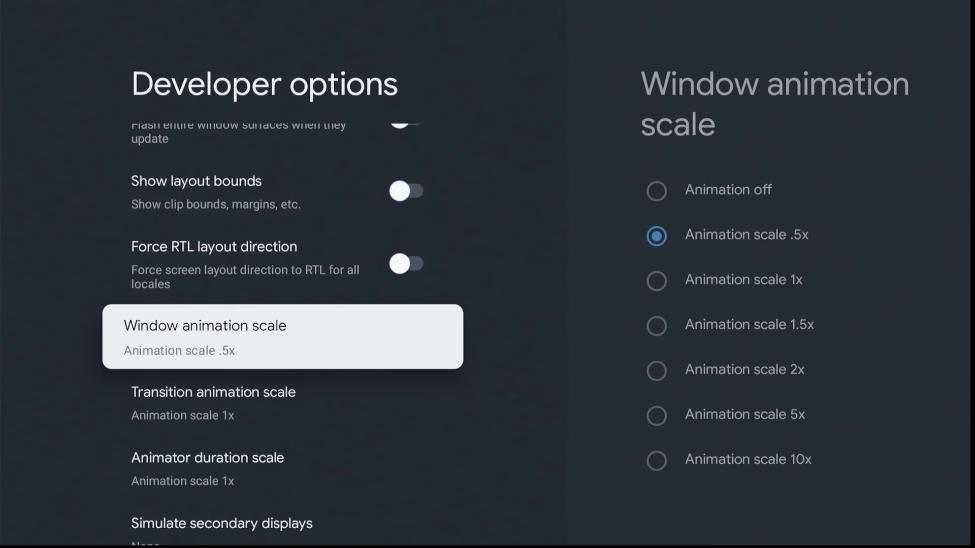
Set the Transition animation scale to Animation scale .5x.
{"action": "key", "text": "Down"}
{"action": "key", "text": "Return"}
{"action": "key", "text": "Down"}
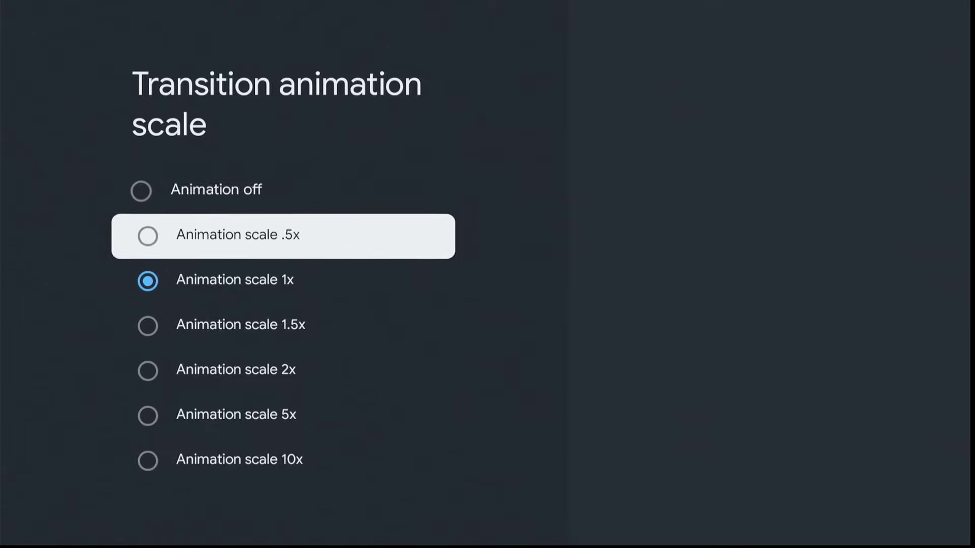
{"action": "key", "text": "Return"}
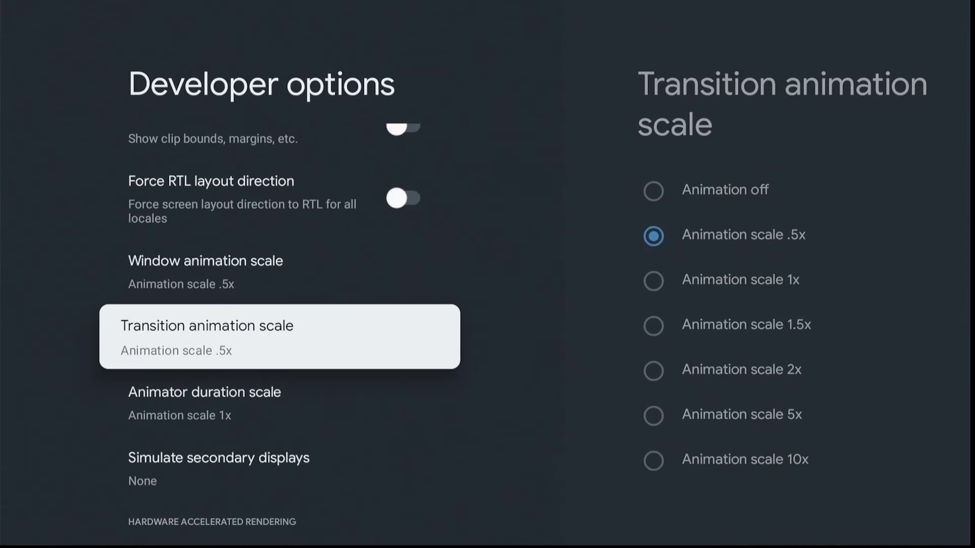
Set the Animator duration scale to Animation scale .5x.
{"action": "key", "text": "Down"}
{"action": "key", "text": "Return"}
{"action": "key", "text": "Down"}
{"action": "key", "text": "Return"}
Turn on Force allow apps on external in the Apps section of Developer options and return to the System settings.
{"action": "key", "text": "Down"}
{"action": "key", "text": "Down"}
{"action": "key", "text": "Down"}
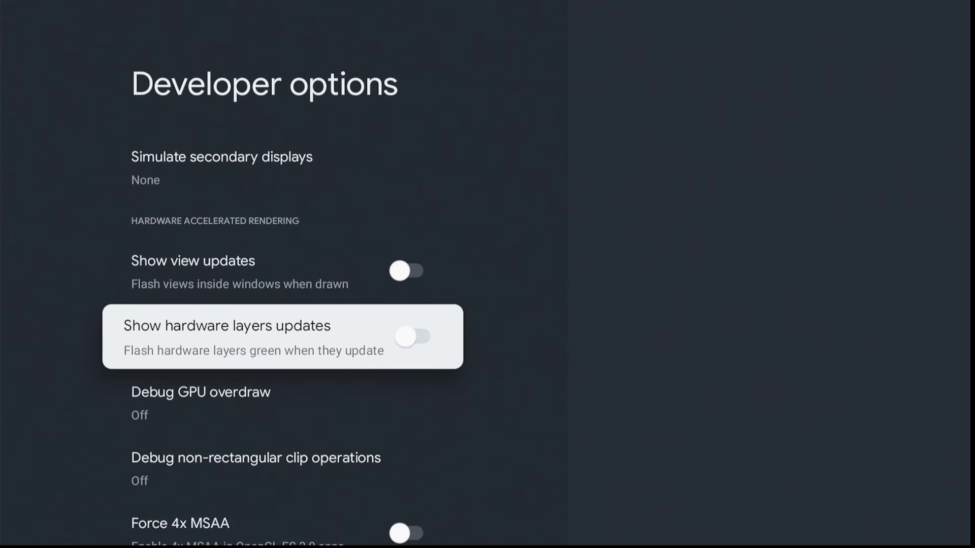
{"action": "key", "text": "Down"}
{"action": "key", "text": "Down"}
{"action": "key", "text": "Down"}
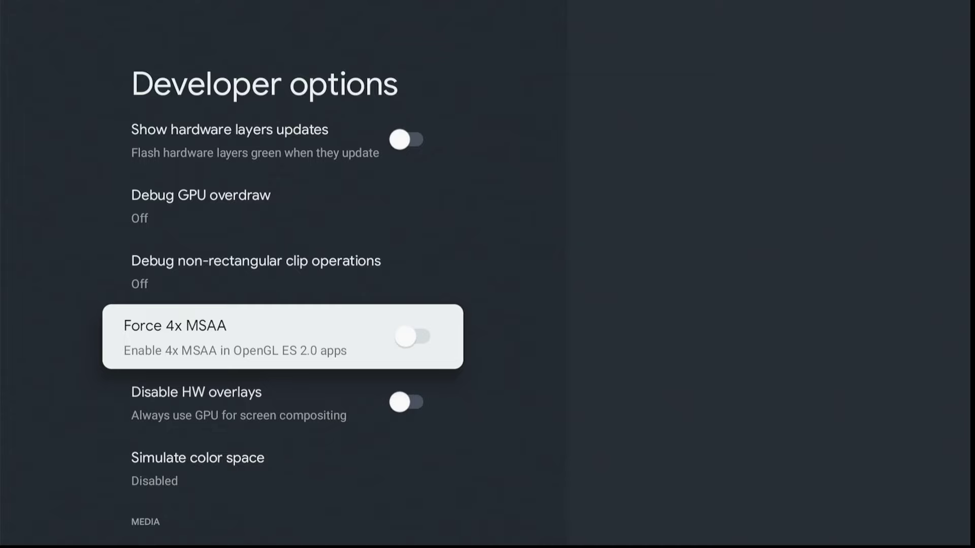
{"action": "key", "text": "Down"}
{"action": "key", "text": "Down"}
{"action": "key", "text": "Down"}
{"action": "key", "text": "Down"}
{"action": "key", "text": "Down"}
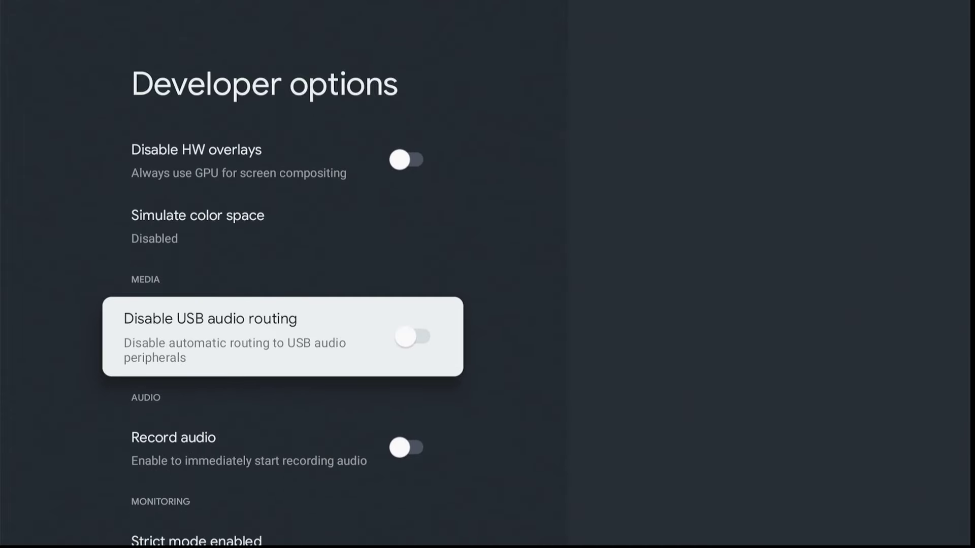
{"action": "key", "text": "Down"}
{"action": "key", "text": "Down"}
{"action": "key", "text": "Down"}
{"action": "key", "text": "Down"}
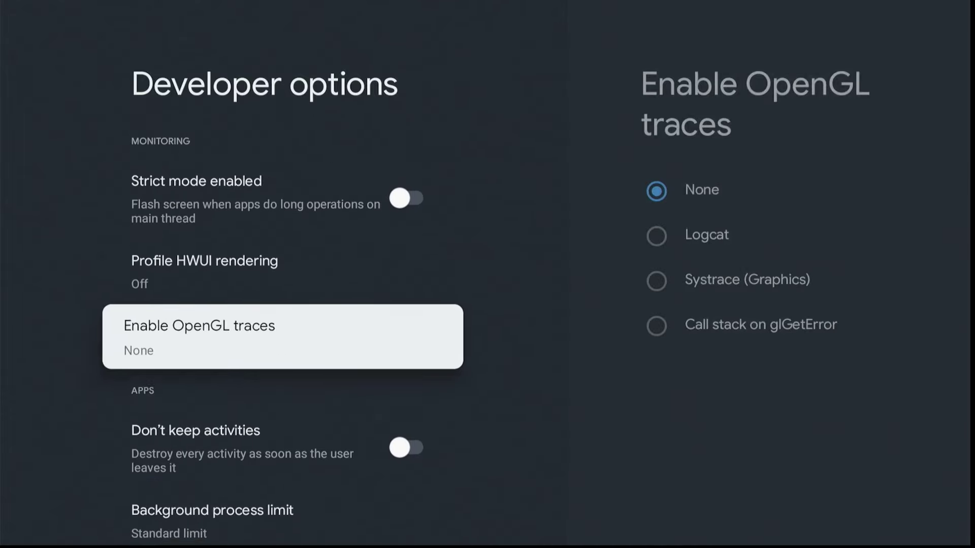
{"action": "key", "text": "Down"}
{"action": "key", "text": "Down"}
{"action": "key", "text": "Down"}
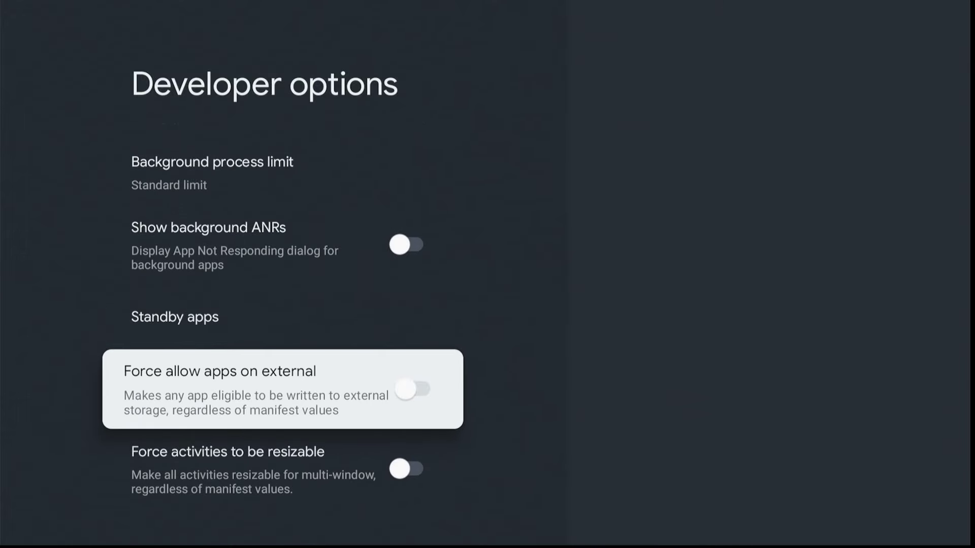
{"action": "key", "text": "Return"}
{"action": "key", "text": "Escape"}
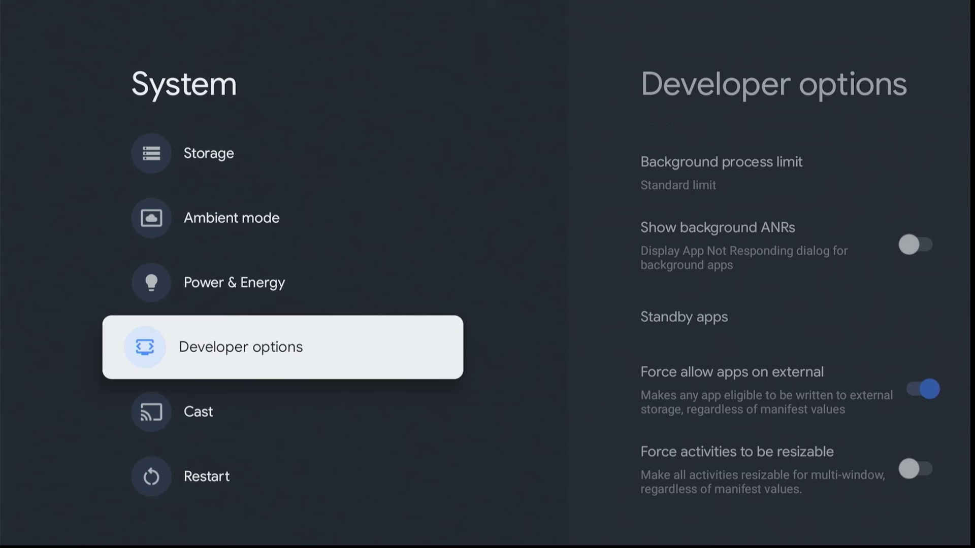
Turn off Scan apps with Play Protect in the Security settings for apps and return to the main Settings list.
{"action": "key", "text": "Escape"}
{"action": "key", "text": "Up"}
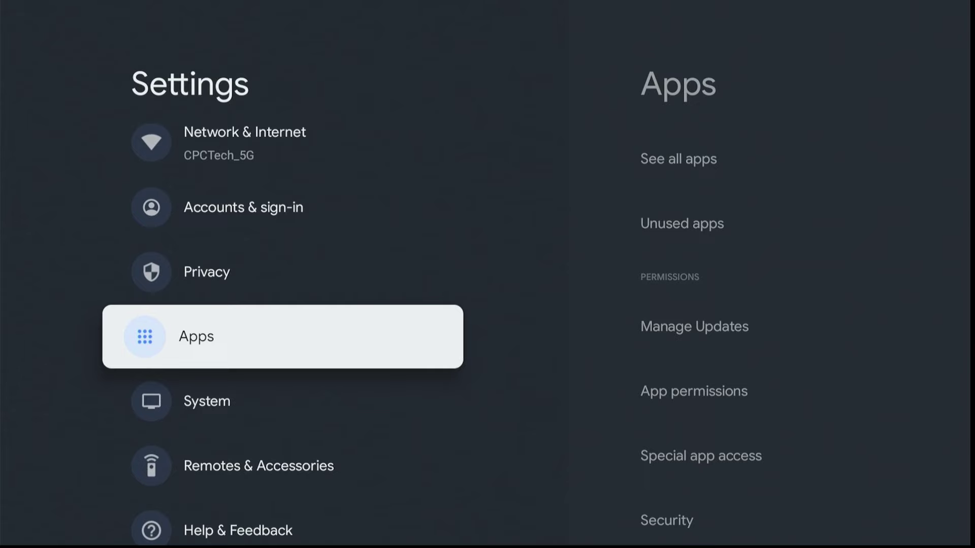
{"action": "key", "text": "Return"}
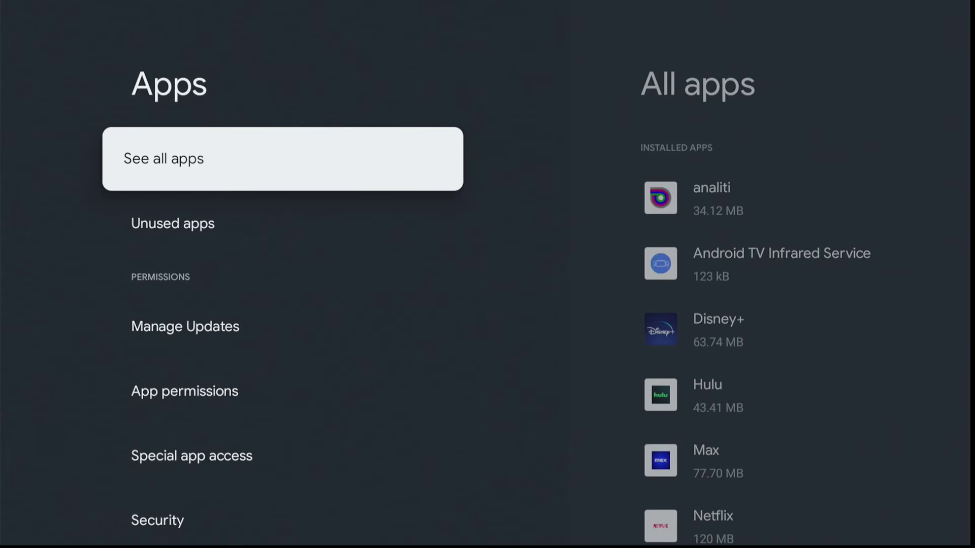
{"action": "key", "text": "Down"}
{"action": "key", "text": "Down"}
{"action": "key", "text": "Down"}
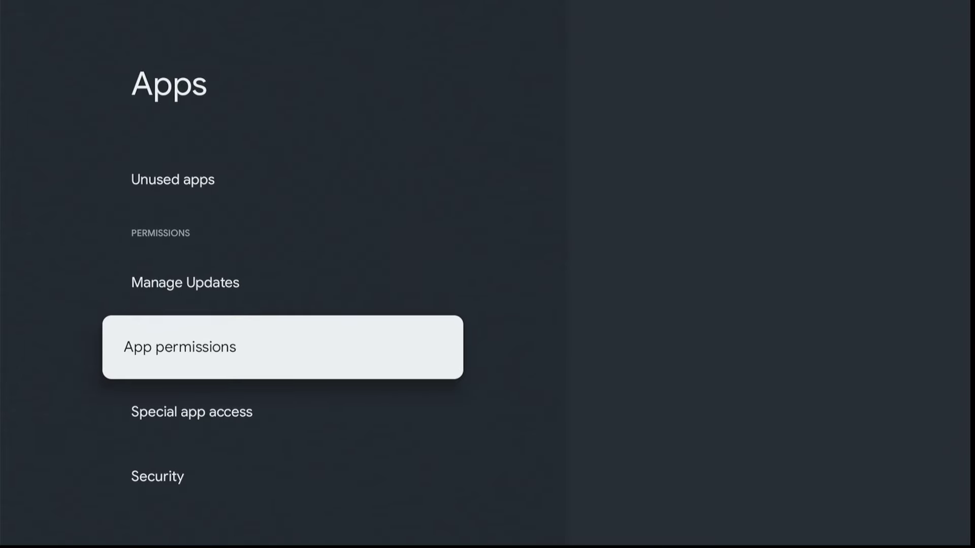
{"action": "key", "text": "Down"}
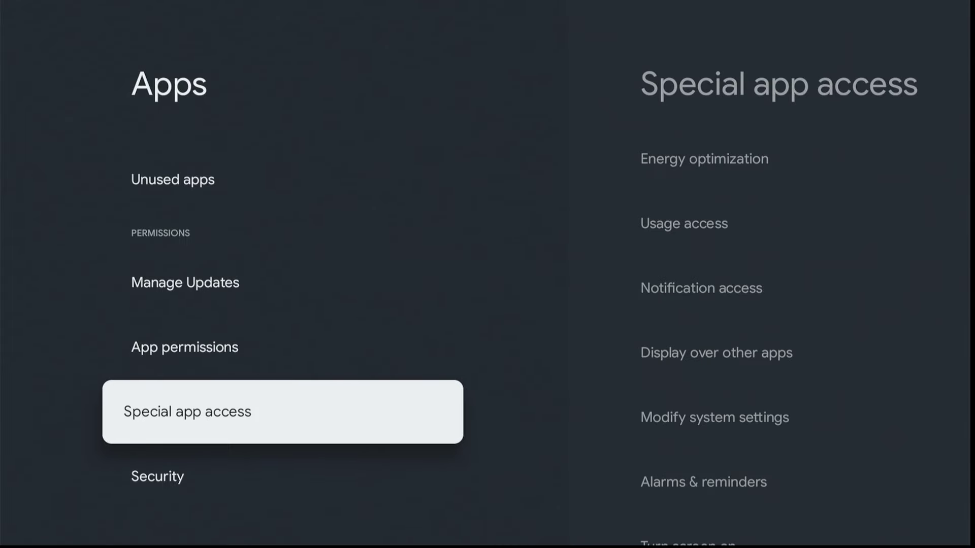
{"action": "key", "text": "Down"}
{"action": "key", "text": "Return"}
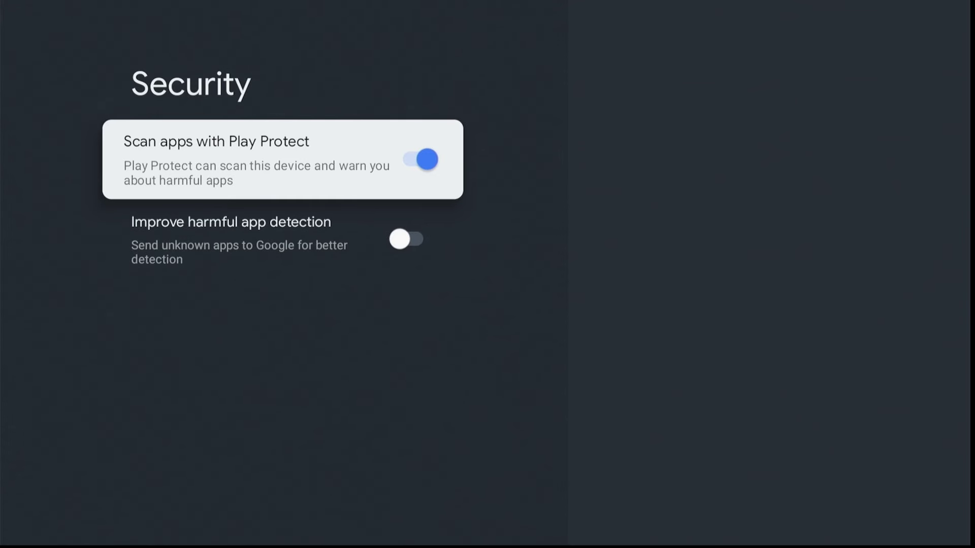
{"action": "key", "text": "Return"}
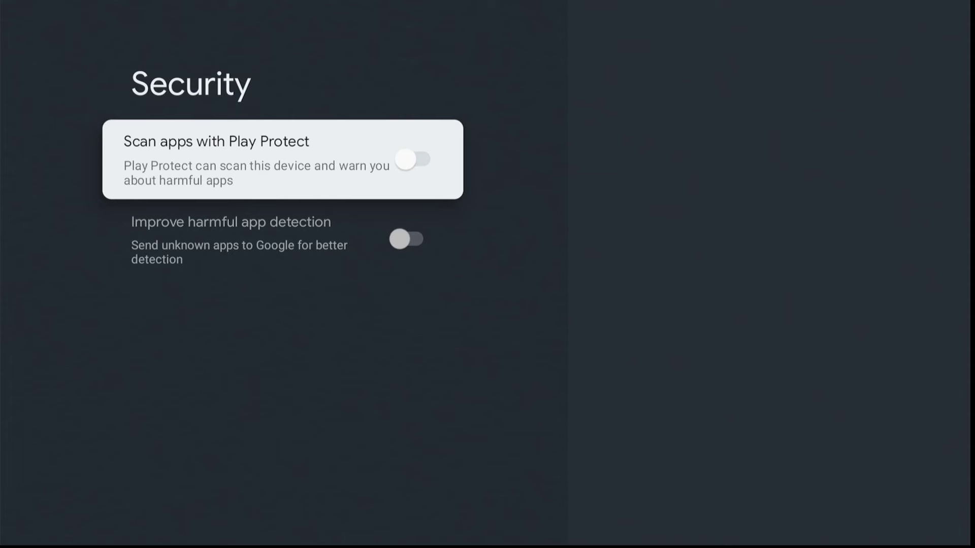
{"action": "key", "text": "Escape"}
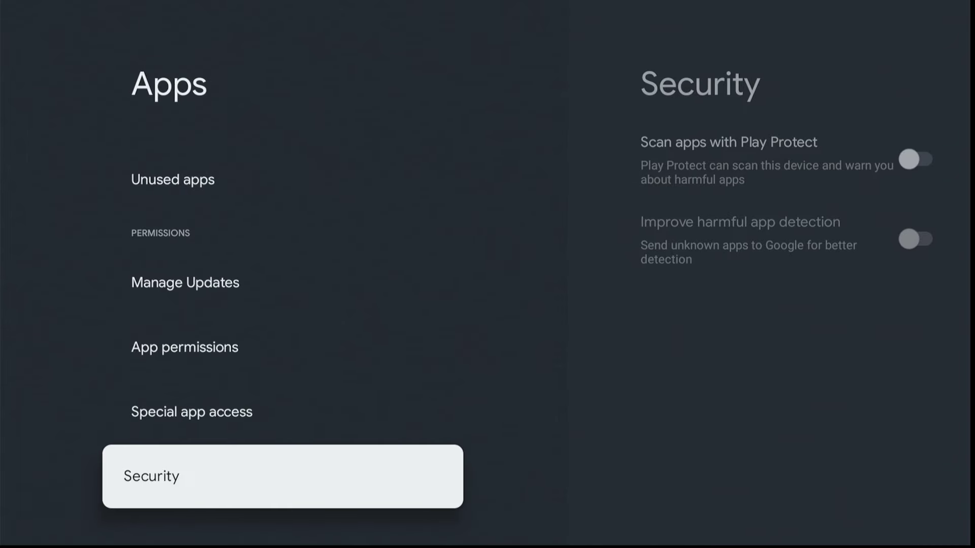
{"action": "key", "text": "Escape"}
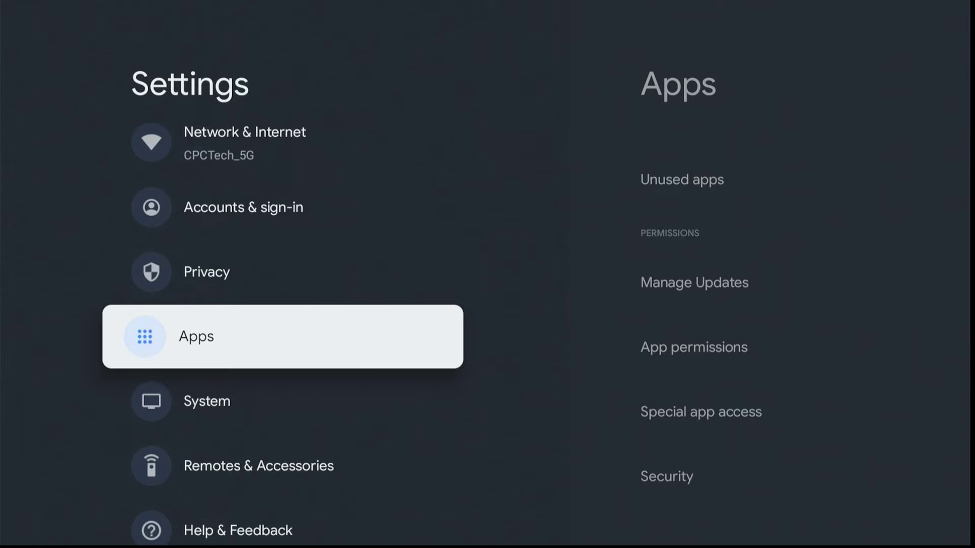
Open the Internal shared storage breakdown from the Storage page of the System settings.
{"action": "key", "text": "Down"}
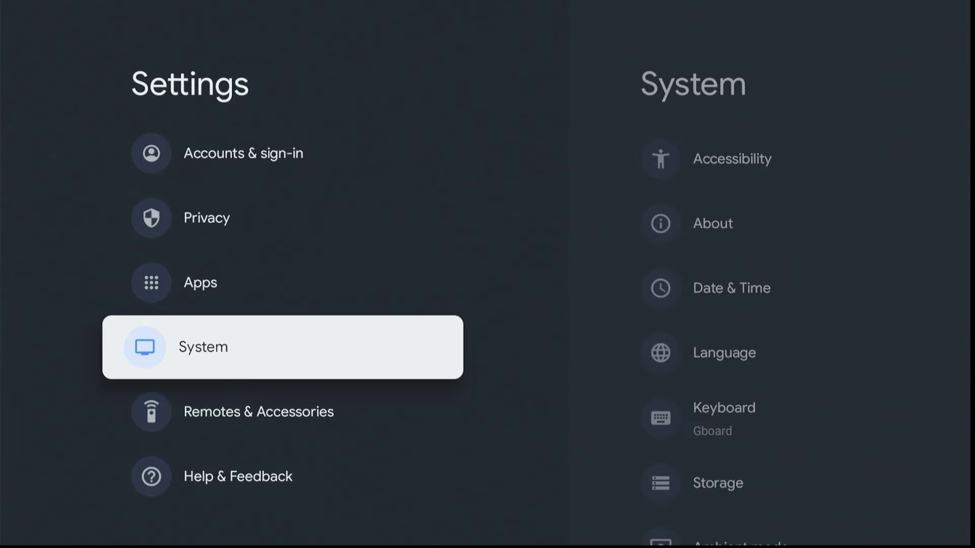
{"action": "key", "text": "Return"}
{"action": "key", "text": "Down"}
{"action": "key", "text": "Down"}
{"action": "key", "text": "Down"}
{"action": "key", "text": "Down"}
{"action": "key", "text": "Down"}
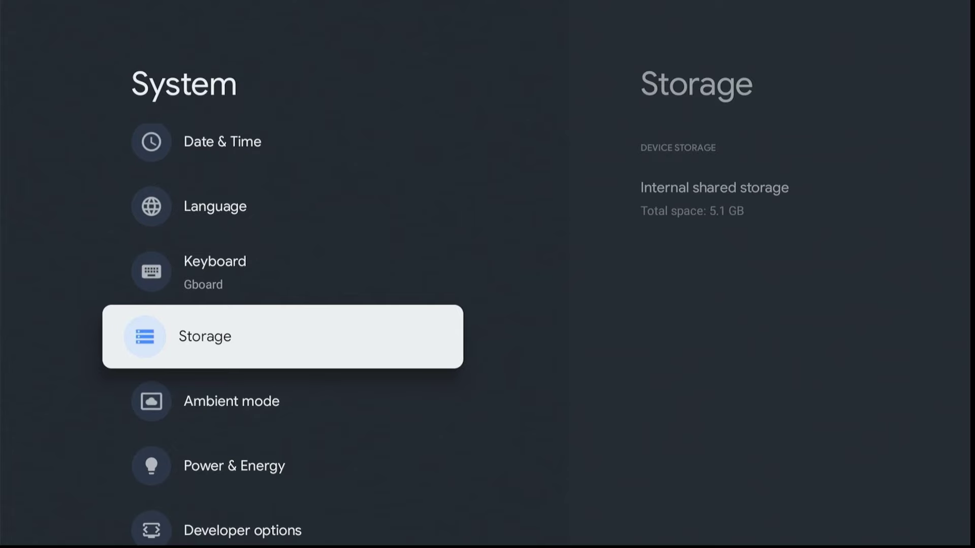
{"action": "key", "text": "Return"}
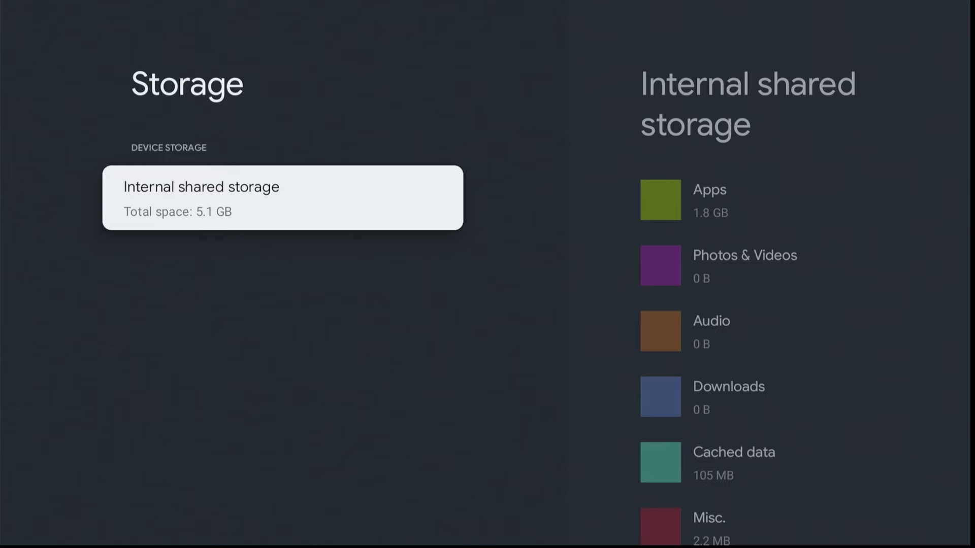
{"action": "key", "text": "Return"}
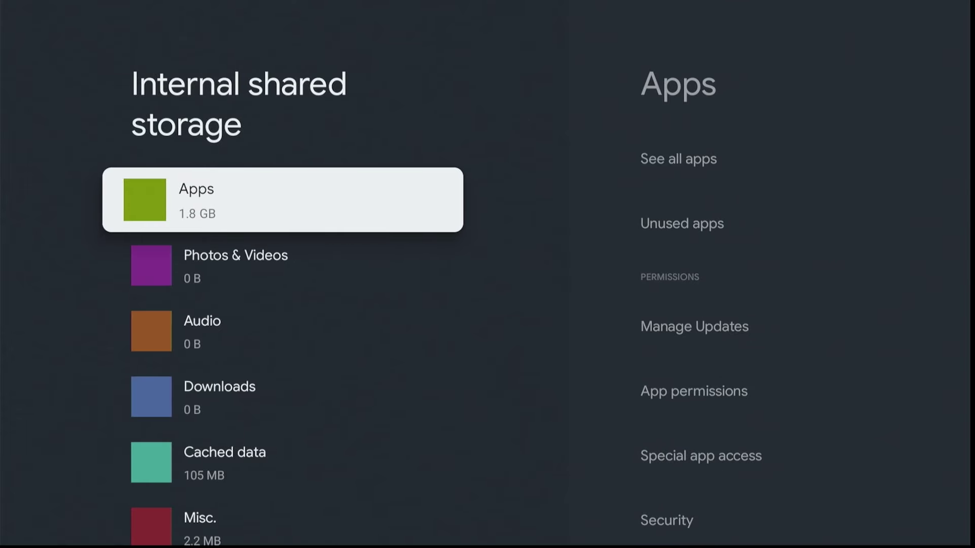
Examine the space used by each category and the available space in the internal storage breakdown.
{"action": "key", "text": "Down"}
{"action": "key", "text": "Down"}
{"action": "key", "text": "Down"}
{"action": "key", "text": "Down"}
{"action": "key", "text": "Down"}
{"action": "key", "text": "Down"}
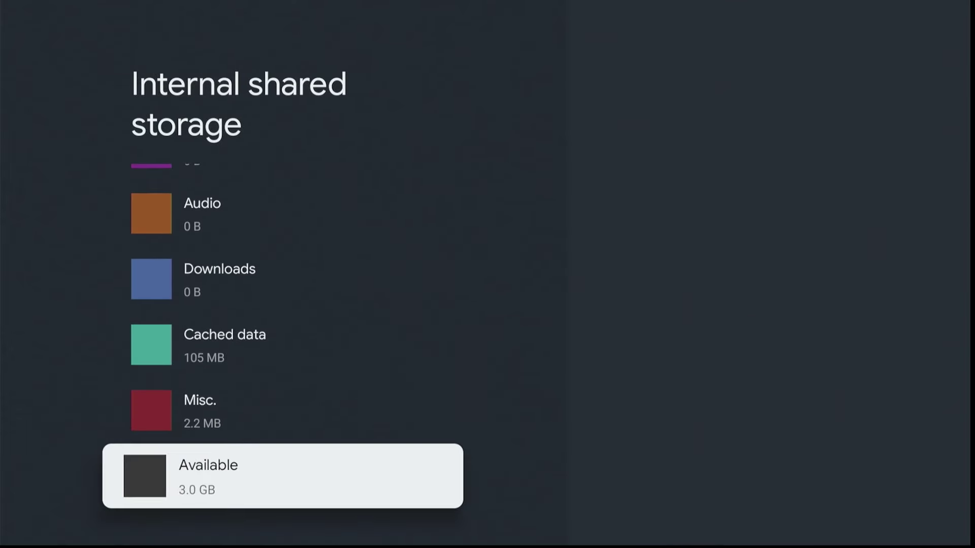
{"action": "key", "text": "Up"}
{"action": "key", "text": "Up"}
{"action": "key", "text": "Up"}
{"action": "key", "text": "Up"}
{"action": "key", "text": "Up"}
{"action": "key", "text": "Up"}
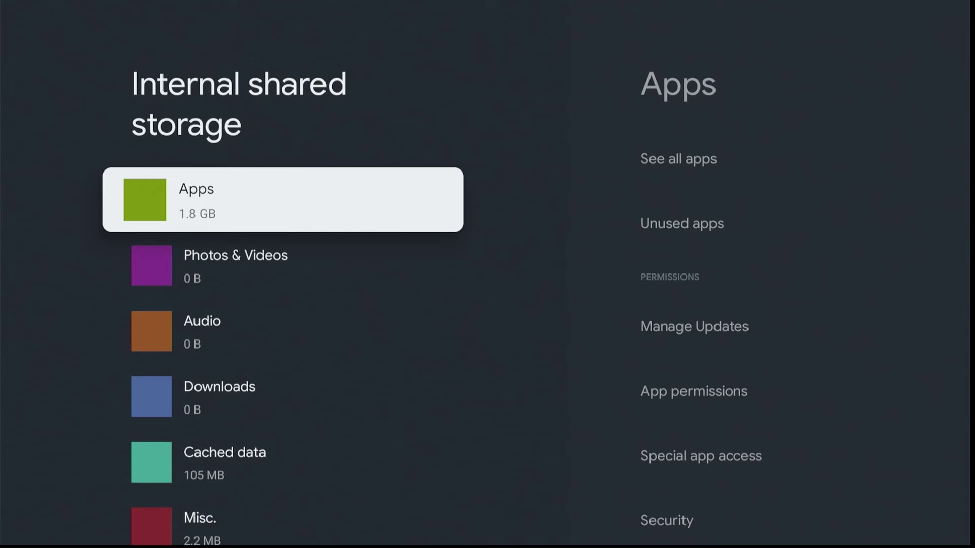
Open the list of all installed apps from the internal storage breakdown and uninstall Disney+.
{"action": "key", "text": "Return"}
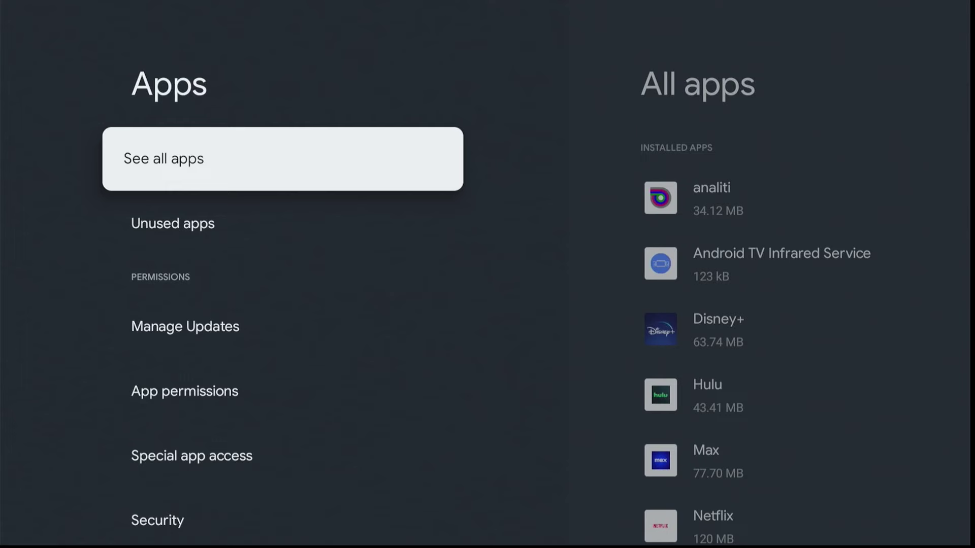
{"action": "key", "text": "Return"}
{"action": "key", "text": "Down"}
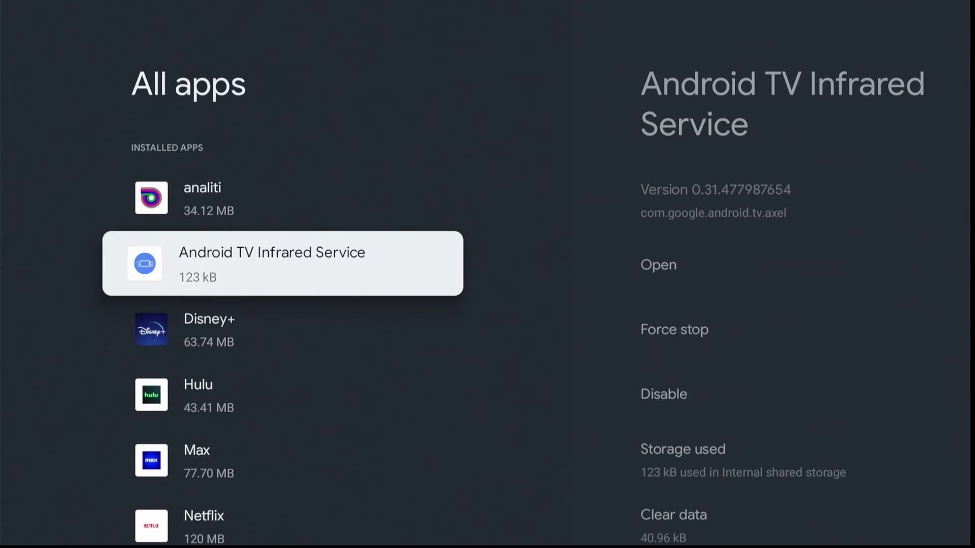
{"action": "key", "text": "Down"}
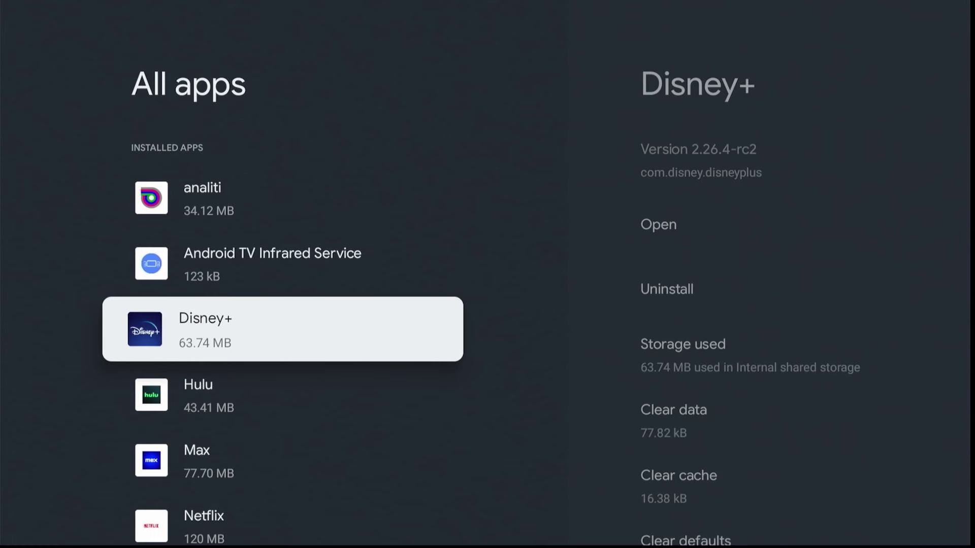
{"action": "key", "text": "Return"}
{"action": "key", "text": "Down"}
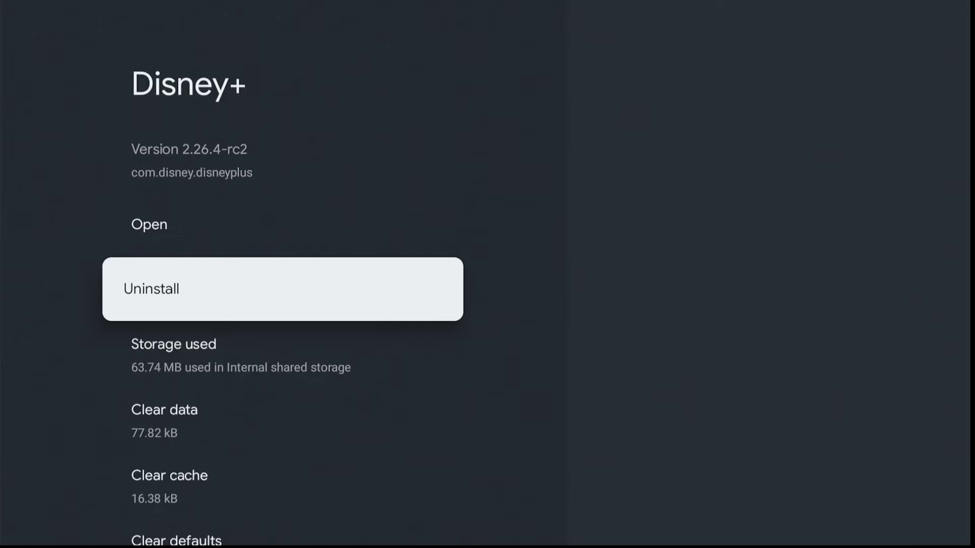
{"action": "key", "text": "Return"}
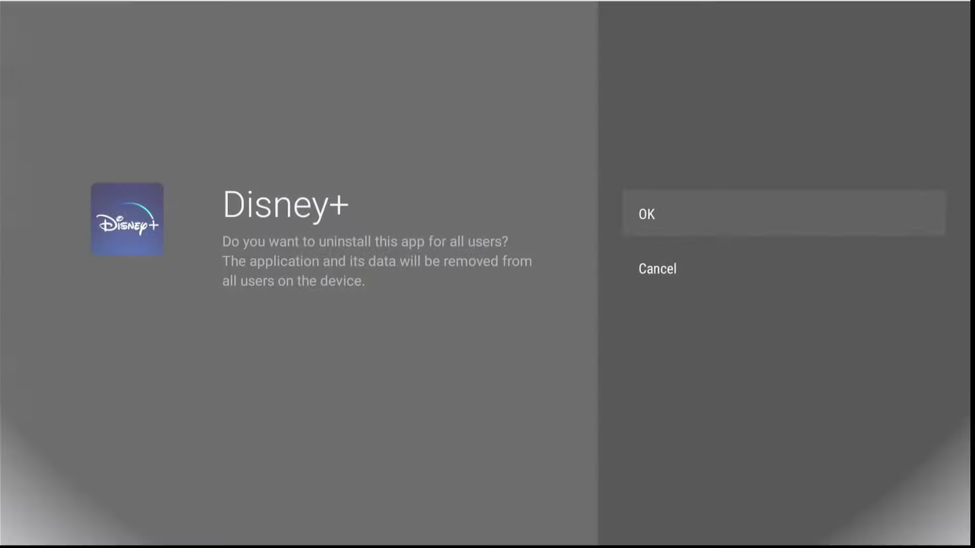
{"action": "key", "text": "Return"}
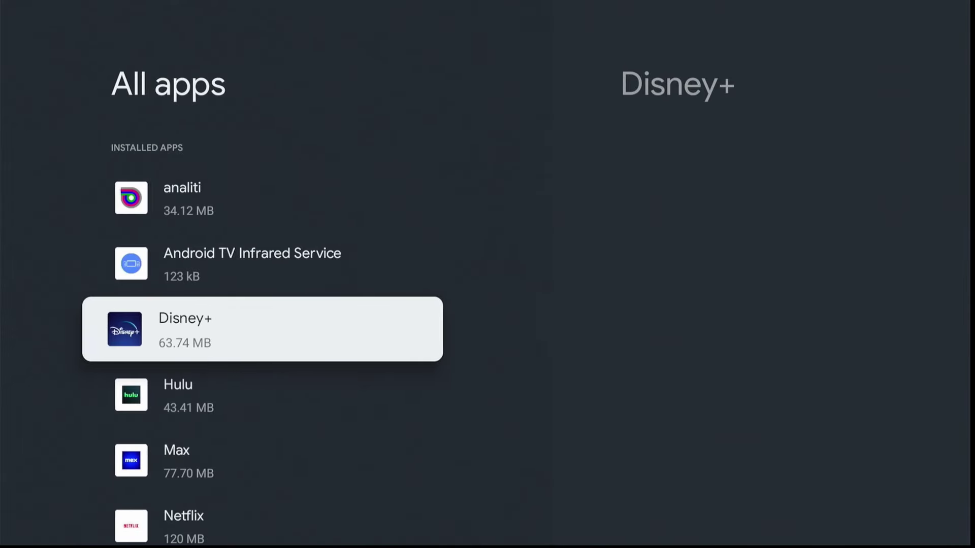
Uninstall Hulu from the list of installed apps.
{"action": "key", "text": "Down"}
{"action": "key", "text": "Return"}
{"action": "key", "text": "Down"}
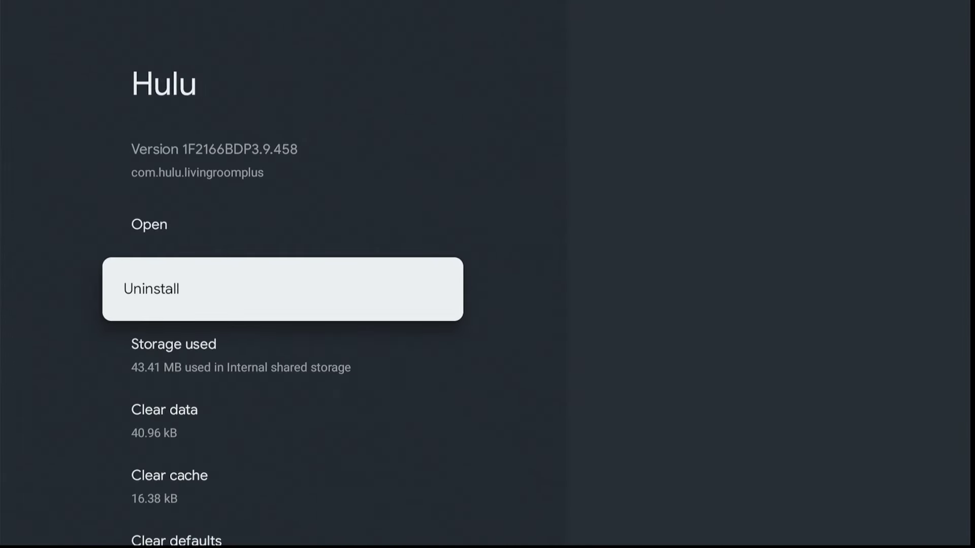
{"action": "key", "text": "Escape"}
Uninstall Max from the list of installed apps.
{"action": "key", "text": "Down"}
{"action": "key", "text": "Return"}
{"action": "key", "text": "Down"}
{"action": "key", "text": "Up"}
{"action": "key", "text": "Down"}
{"action": "key", "text": "Return"}
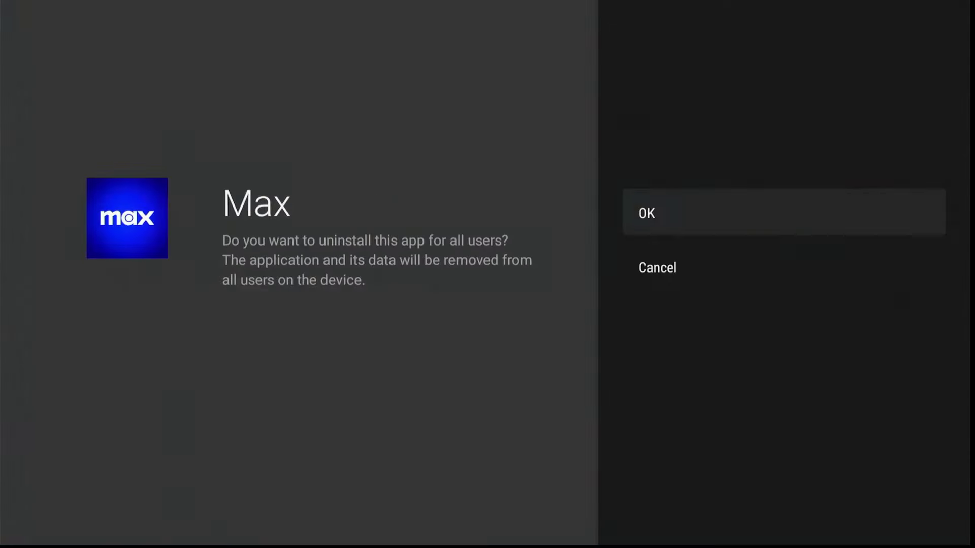
{"action": "key", "text": "Return"}
Uninstall Prime Video, leaving Netflix installed, and return to the list of installed apps.
{"action": "key", "text": "Down"}
{"action": "key", "text": "Down"}
{"action": "key", "text": "Return"}
{"action": "key", "text": "Down"}
{"action": "key", "text": "Return"}
{"action": "key", "text": "Return"}
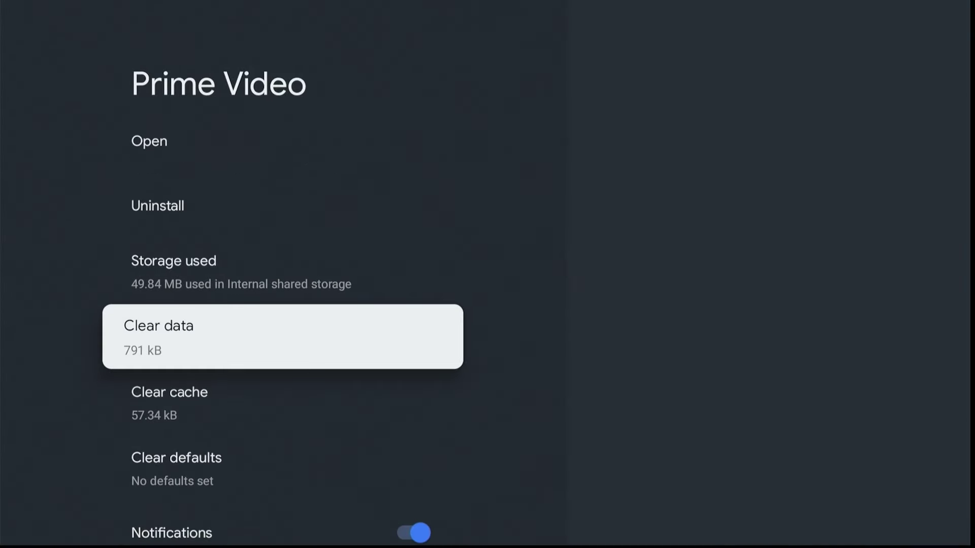
{"action": "key", "text": "Escape"}
Uninstall further unneeded apps from the remaining entries in the list of installed apps.
{"action": "key", "text": "Down"}
{"action": "key", "text": "Down"}
{"action": "key", "text": "Return"}
{"action": "key", "text": "Down"}
{"action": "key", "text": "Return"}
{"action": "key", "text": "Return"}
{"action": "key", "text": "Down"}
{"action": "key", "text": "Return"}
{"action": "key", "text": "Return"}
{"action": "key", "text": "Down"}
{"action": "key", "text": "Down"}
{"action": "key", "text": "Down"}
{"action": "key", "text": "Return"}
Look through the rest of the app list and return to the internal shared storage breakdown.
{"action": "key", "text": "Down"}
{"action": "key", "text": "Down"}
{"action": "key", "text": "Down"}
{"action": "key", "text": "Down"}
{"action": "key", "text": "Down"}
{"action": "key", "text": "Down"}
{"action": "key", "text": "Down"}
{"action": "key", "text": "Down"}
{"action": "key", "text": "Escape"}
{"action": "key", "text": "Escape"}
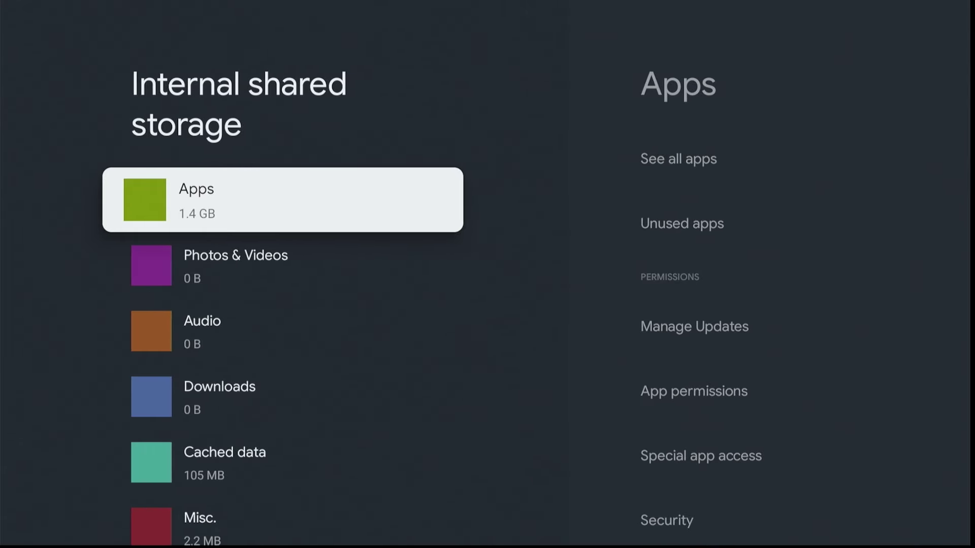
Examine the space used by apps and cached data and the available space in the storage breakdown.
{"action": "key", "text": "Down"}
{"action": "key", "text": "Down"}
{"action": "key", "text": "Down"}
{"action": "key", "text": "Down"}
{"action": "key", "text": "Down"}
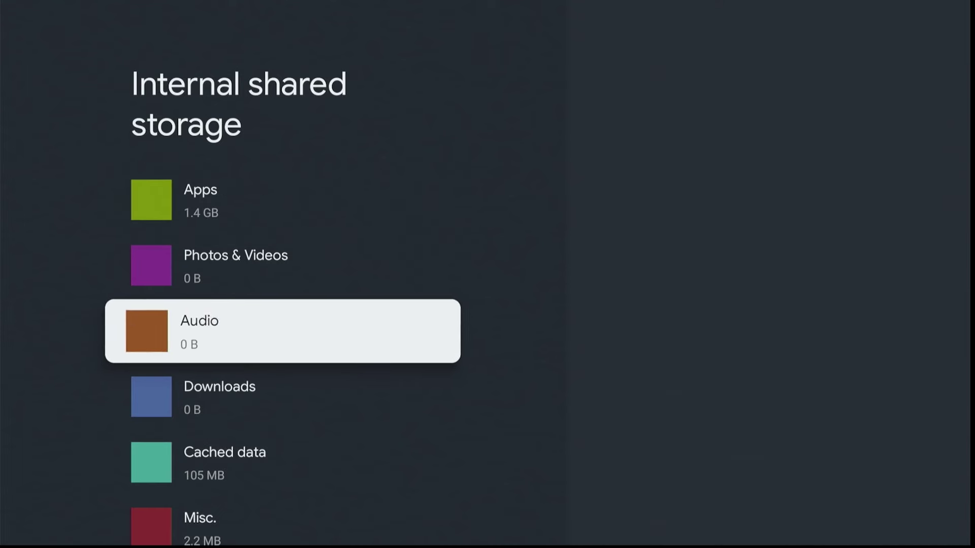
{"action": "key", "text": "Up"}
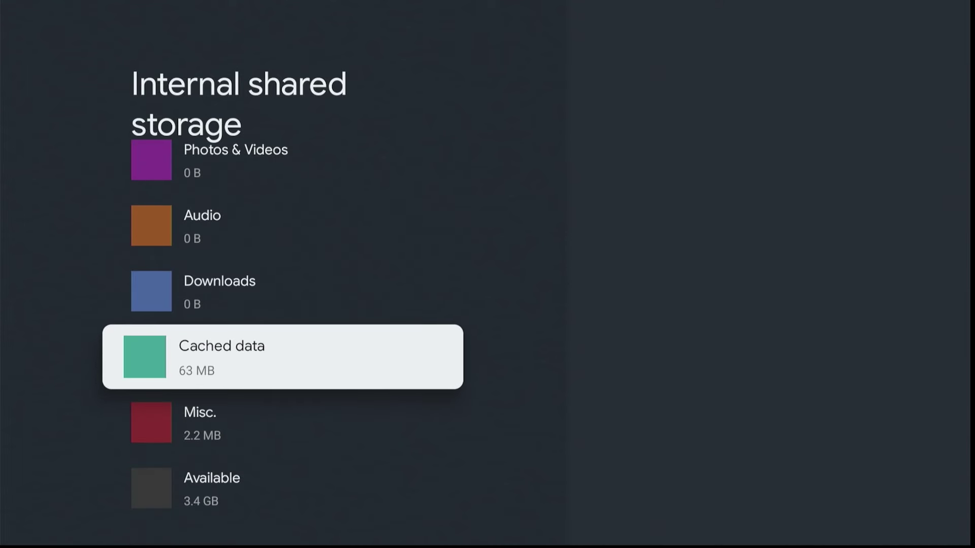
{"action": "key", "text": "Up"}
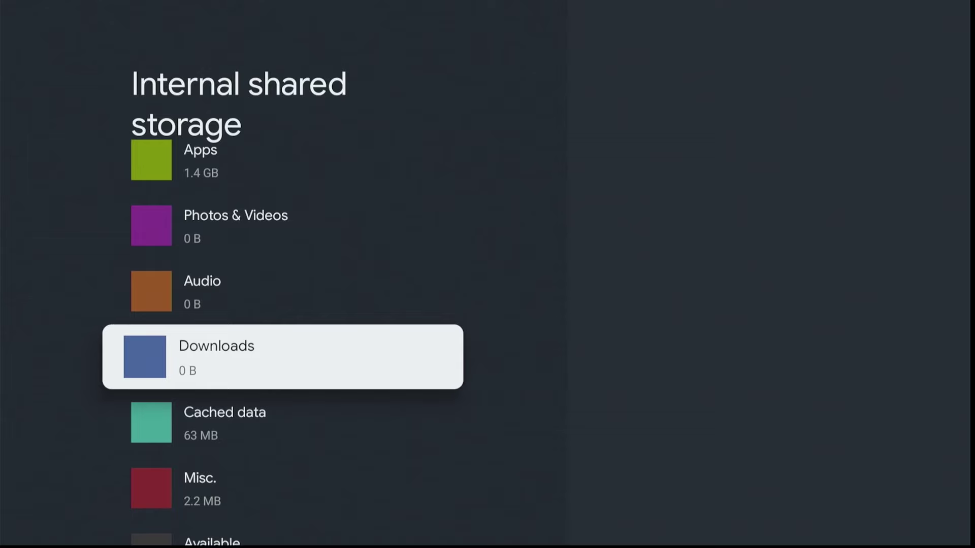
{"action": "key", "text": "Up"}
{"action": "key", "text": "Up"}
{"action": "key", "text": "Up"}
Clear the cached data of all apps from the internal shared storage breakdown.
{"action": "key", "text": "Down"}
{"action": "key", "text": "Down"}
{"action": "key", "text": "Down"}
{"action": "key", "text": "Down"}
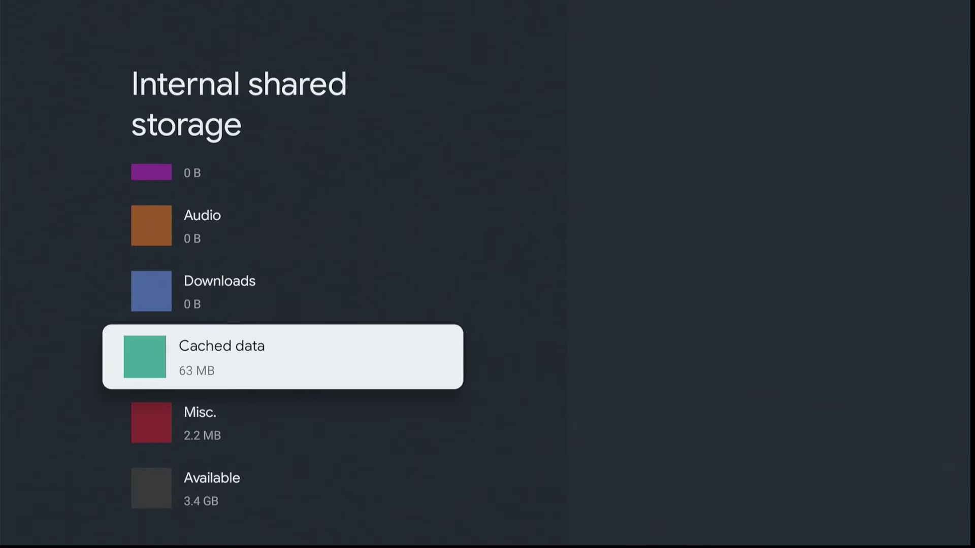
{"action": "key", "text": "Return"}
{"action": "key", "text": "Return"}
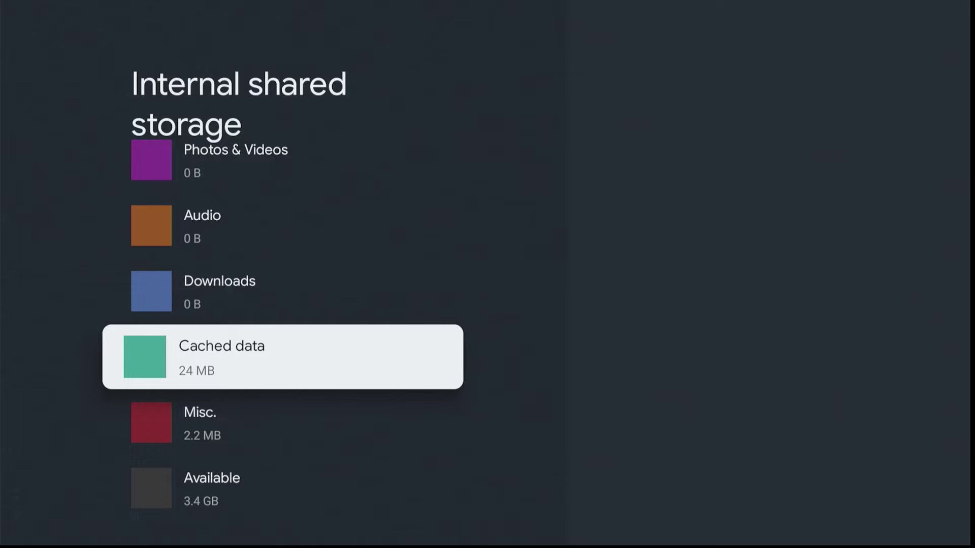
{"action": "key", "text": "Down"}
Go to the Apps page of the home screen, search for Downloader by AFTVnews and open it.
{"action": "key", "text": "Home"}
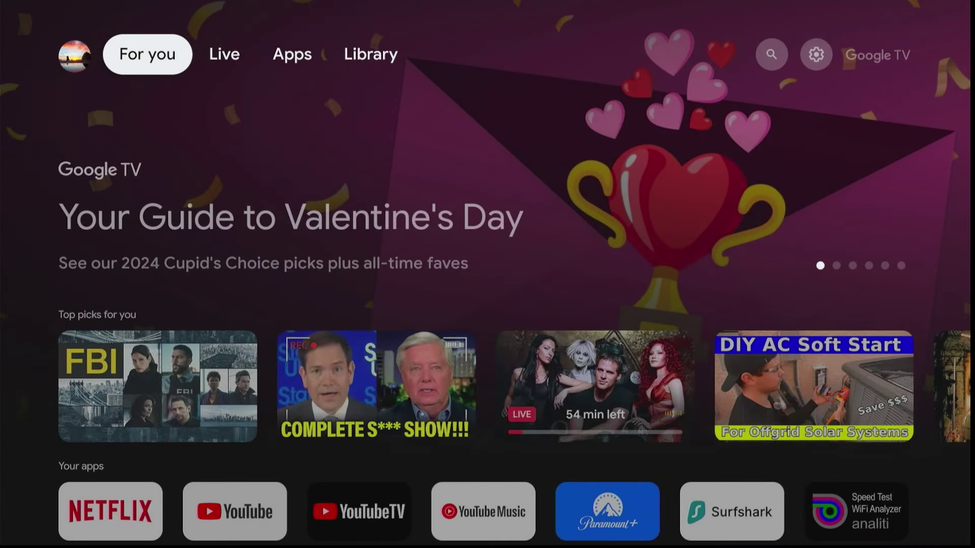
{"action": "key", "text": "Right"}
{"action": "key", "text": "Right"}
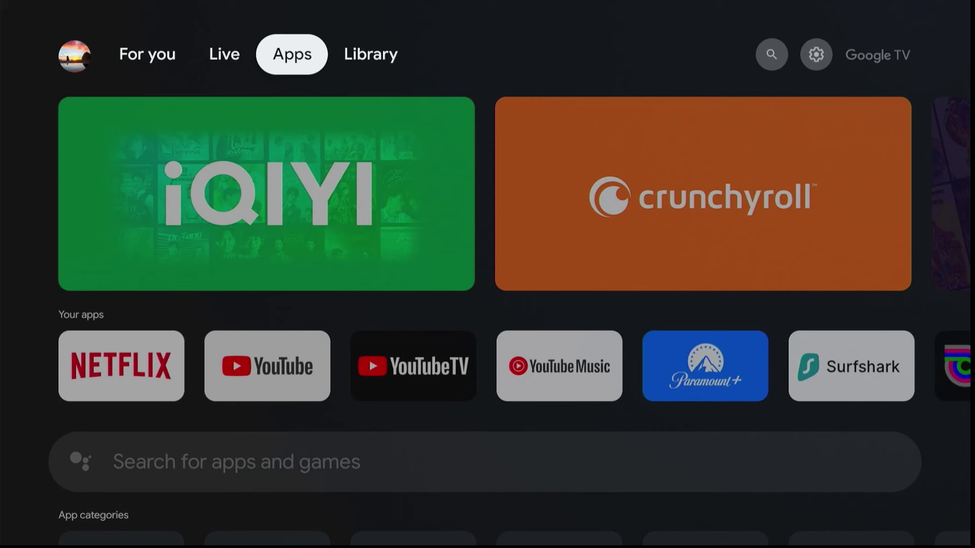
{"action": "key", "text": "Down"}
{"action": "key", "text": "Down"}
{"action": "key", "text": "Down"}
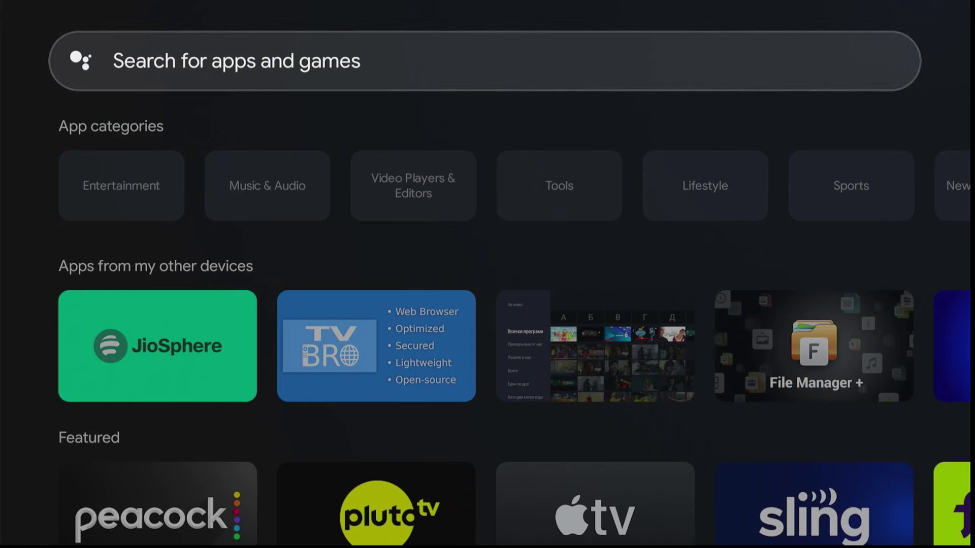
{"action": "key", "text": "Return"}
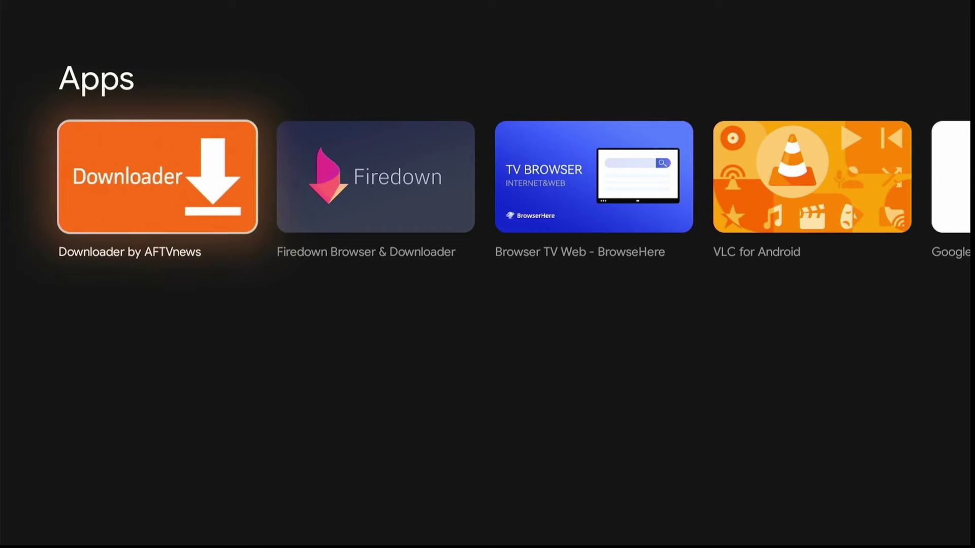
{"action": "key", "text": "Return"}
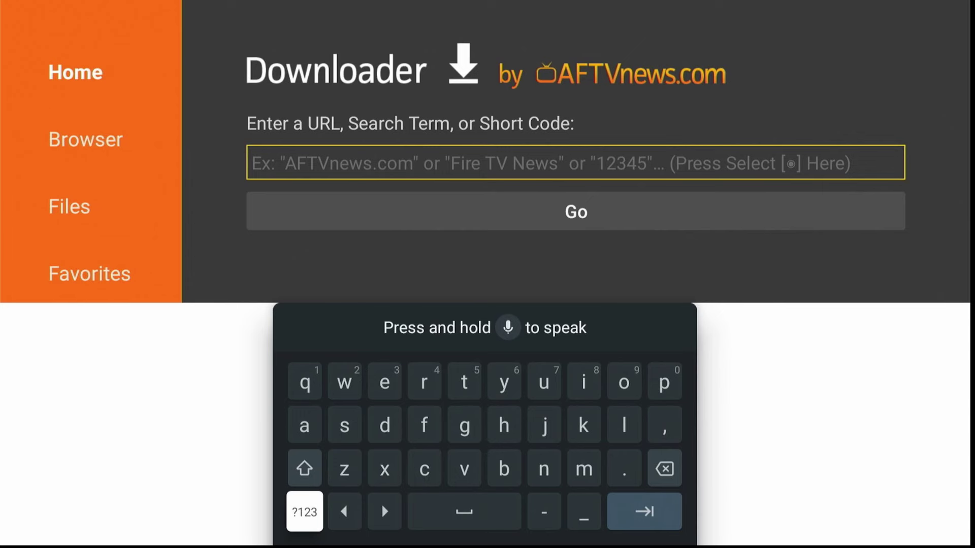
Enter the short code 307106 in Downloader and load its download page.
{"action": "key", "text": "Return"}
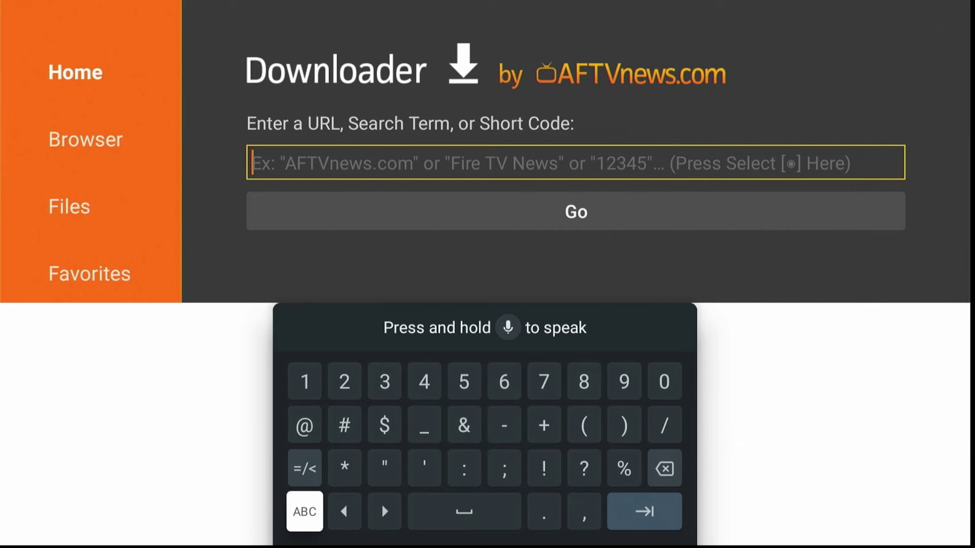
{"action": "key", "text": "Up"}
{"action": "key", "text": "Up"}
{"action": "key", "text": "Right"}
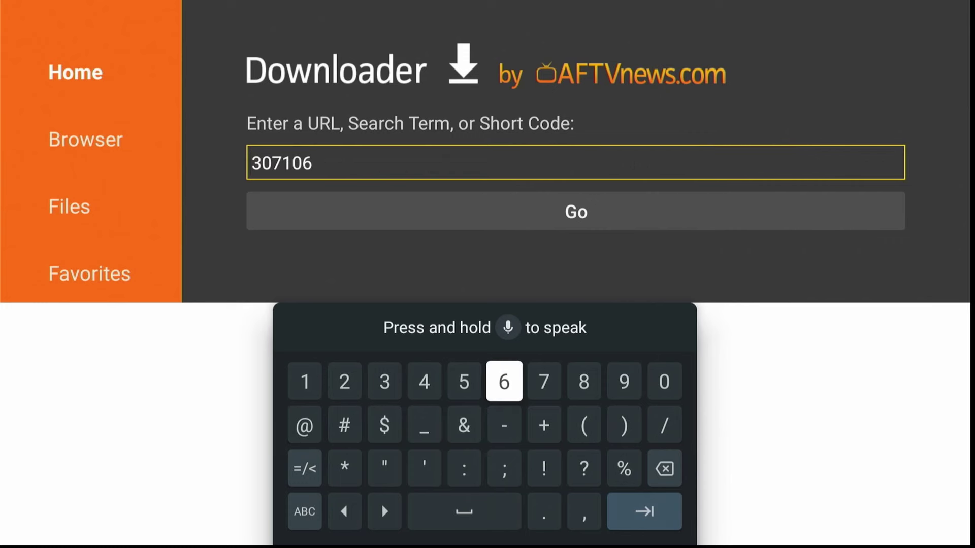
{"action": "key", "text": "Down"}
{"action": "key", "text": "Down"}
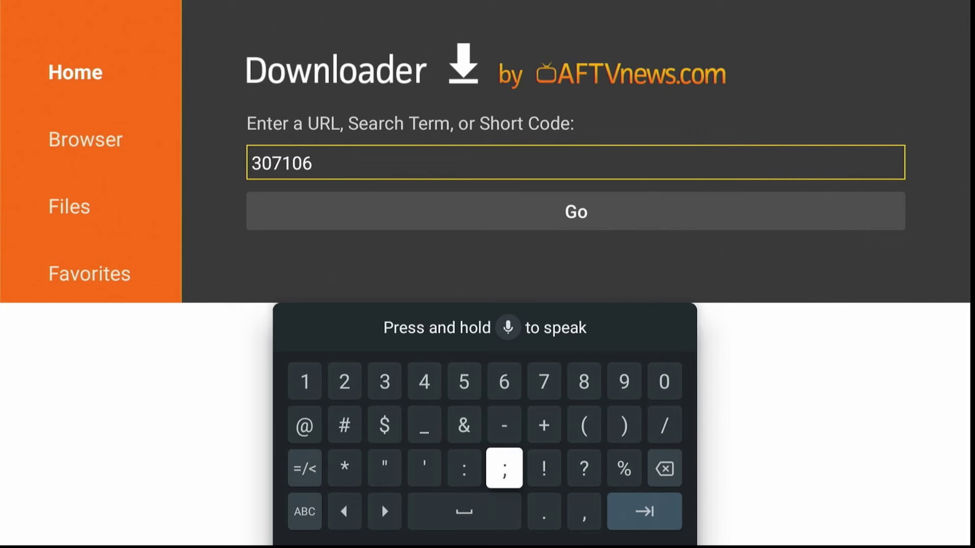
{"action": "key", "text": "Down"}
{"action": "key", "text": "Right"}
{"action": "key", "text": "Right"}
{"action": "key", "text": "Right"}
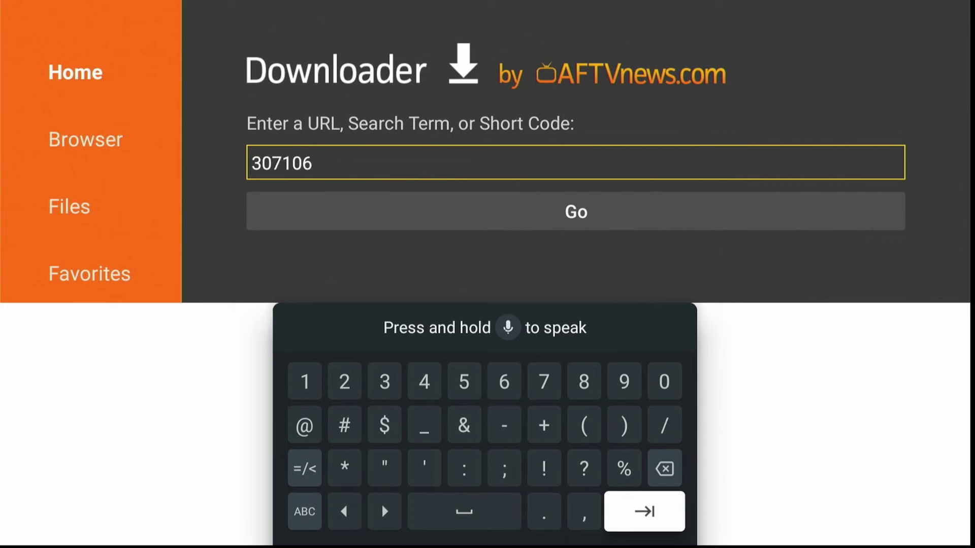
{"action": "key", "text": "Return"}
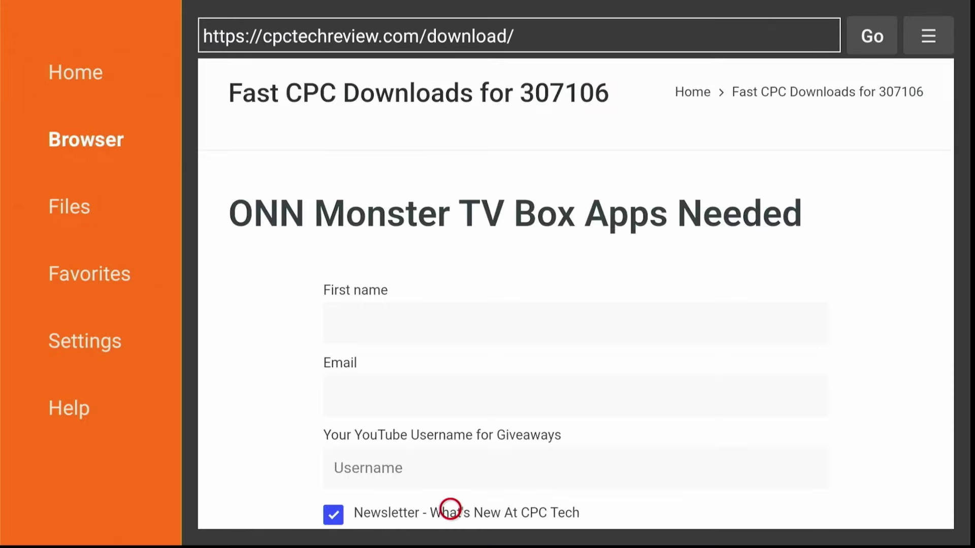
Look through the download page and open its Best Surfshark Discount offer.
{"action": "scroll", "coordinate": [450, 509], "scroll_direction": "down", "scroll_amount": 5}
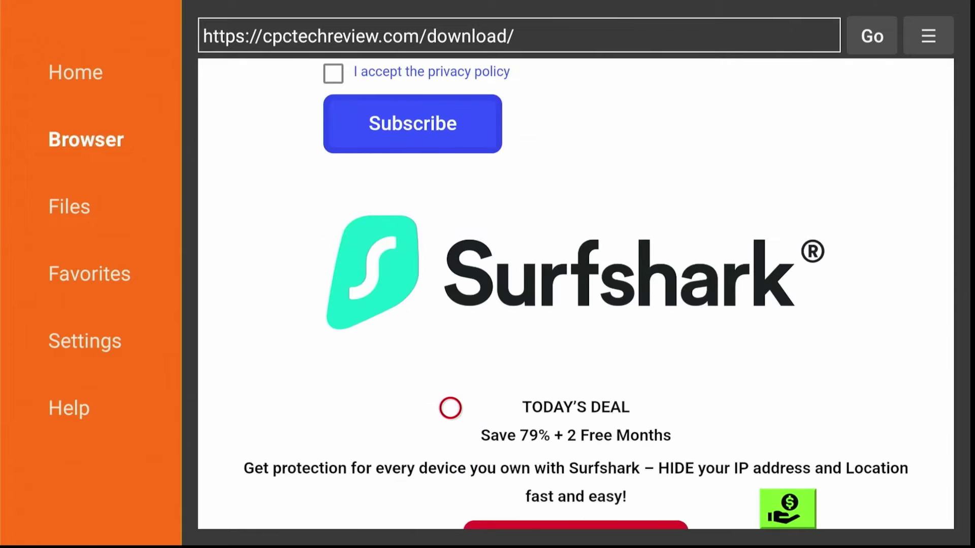
{"action": "scroll", "coordinate": [451, 79], "scroll_direction": "up", "scroll_amount": 5}
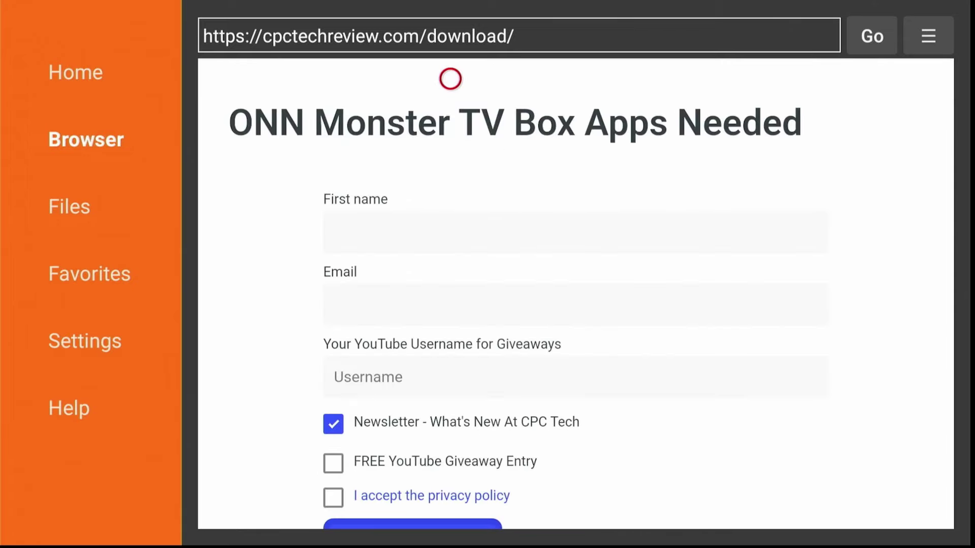
{"action": "scroll", "coordinate": [450, 509], "scroll_direction": "down", "scroll_amount": 3}
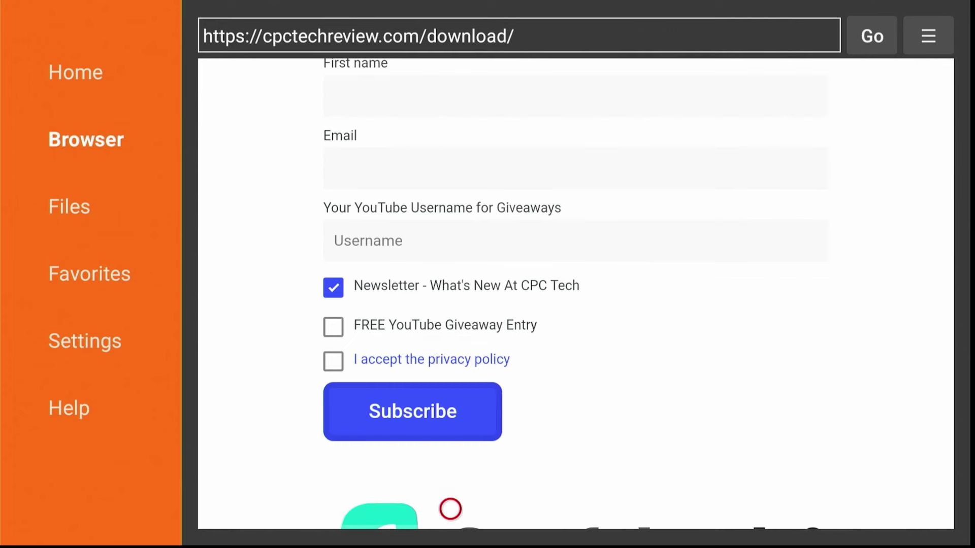
{"action": "scroll", "coordinate": [450, 508], "scroll_direction": "down", "scroll_amount": 9}
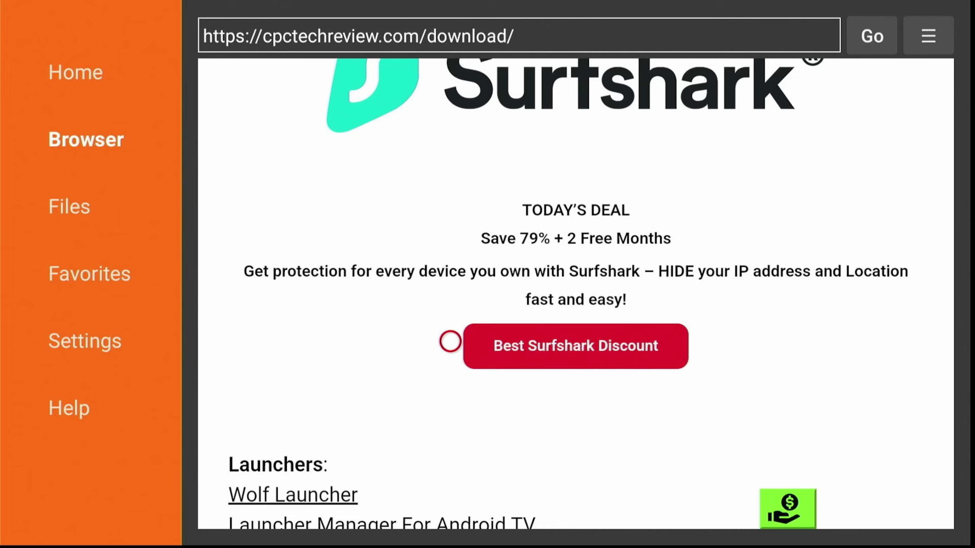
{"action": "left_click", "coordinate": [619, 340]}
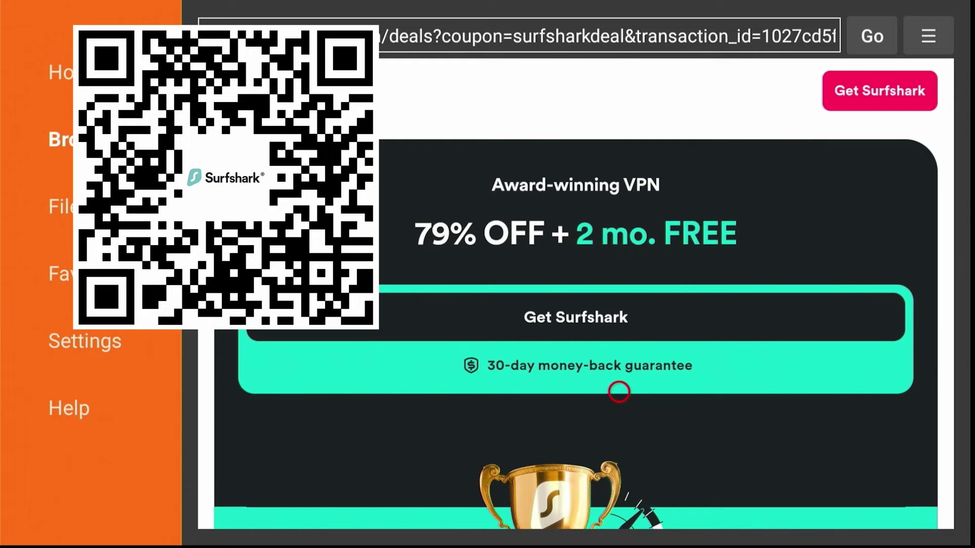
Examine the plans, features and pricing on the Surfshark deal page.
{"action": "scroll", "coordinate": [619, 508], "scroll_direction": "down", "scroll_amount": 15}
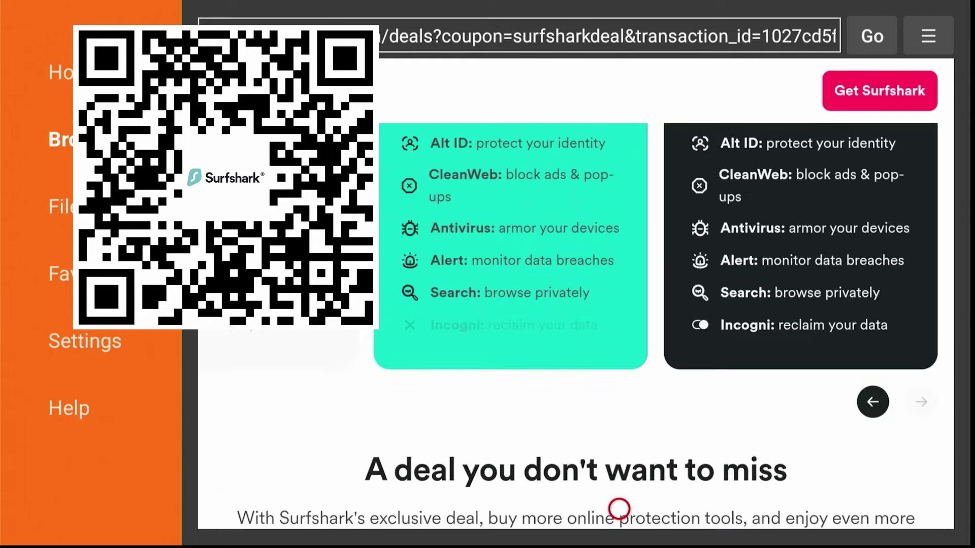
{"action": "scroll", "coordinate": [618, 509], "scroll_direction": "down", "scroll_amount": 15}
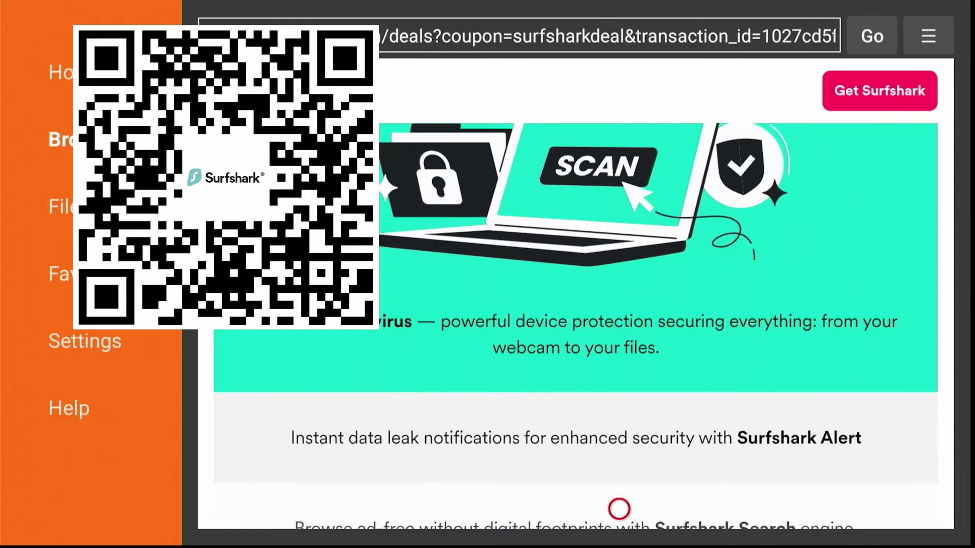
{"action": "scroll", "coordinate": [618, 508], "scroll_direction": "down", "scroll_amount": 10}
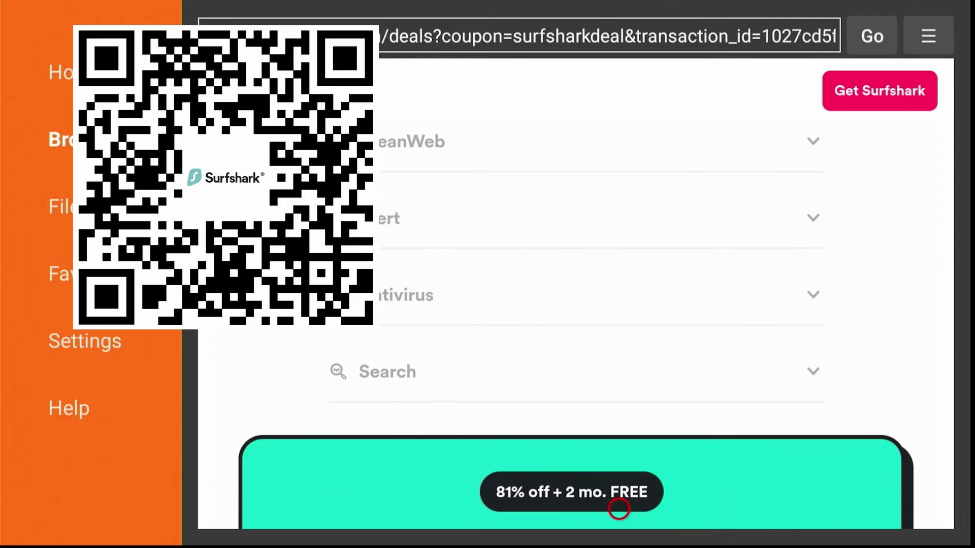
{"action": "scroll", "coordinate": [618, 508], "scroll_direction": "down", "scroll_amount": 5}
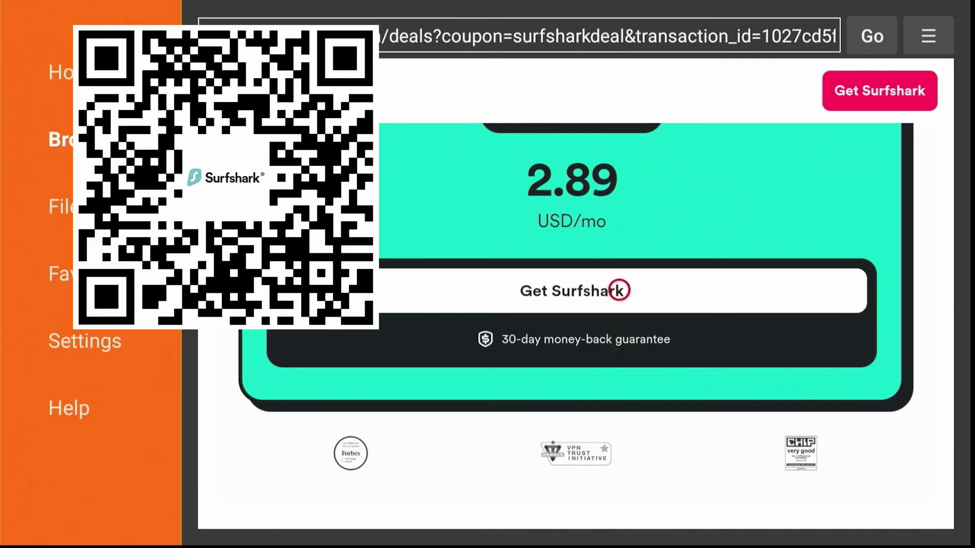
{"action": "scroll", "coordinate": [619, 78], "scroll_direction": "up", "scroll_amount": 4}
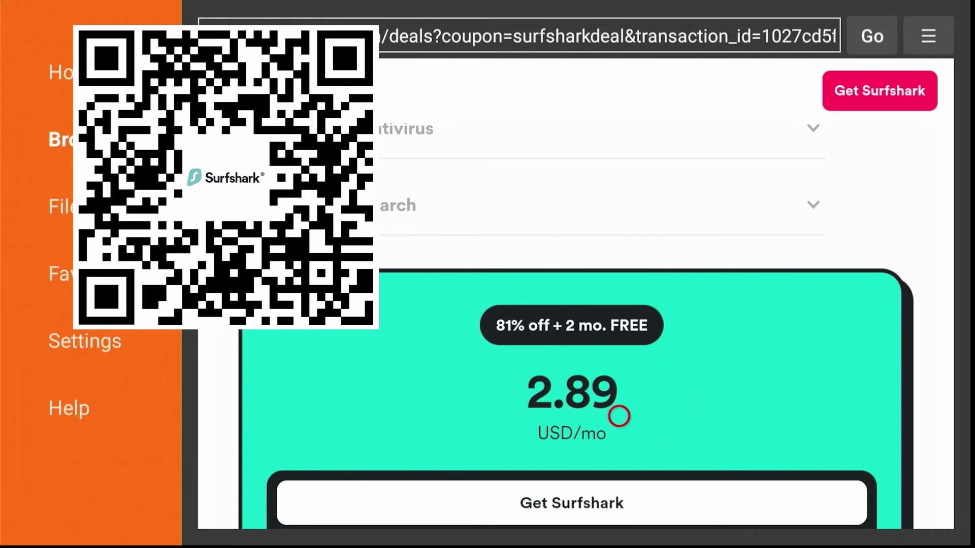
Go back from the Surfshark deal to the download page, open the Wolf Launcher entry and download its file.
{"action": "key", "text": "alt+Left"}
{"action": "scroll", "coordinate": [618, 509], "scroll_direction": "down", "scroll_amount": 2}
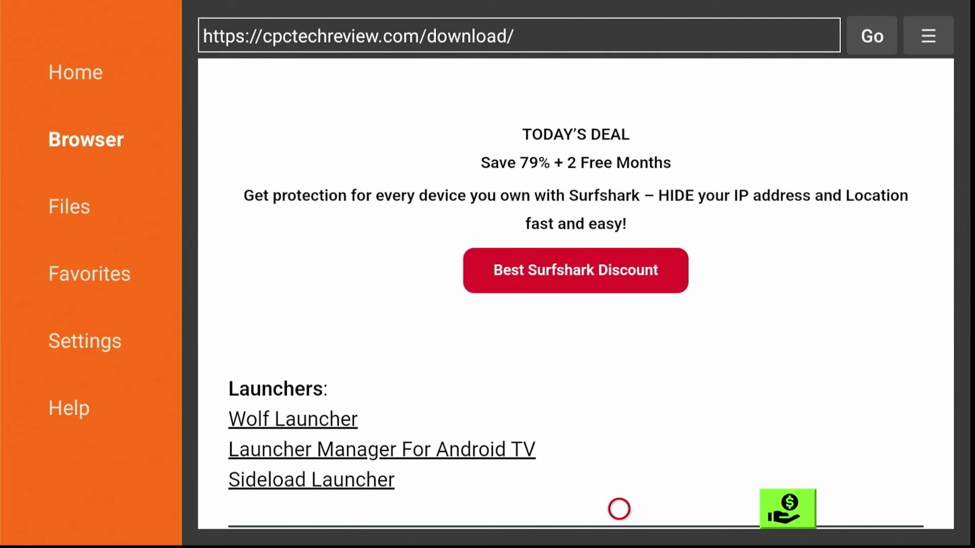
{"action": "scroll", "coordinate": [618, 508], "scroll_direction": "down", "scroll_amount": 5}
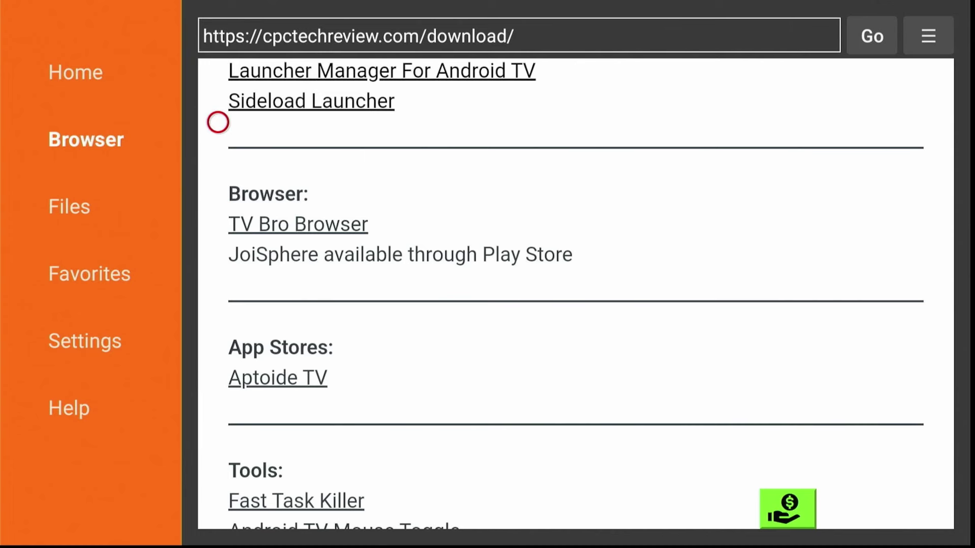
{"action": "scroll", "coordinate": [218, 79], "scroll_direction": "up", "scroll_amount": 2}
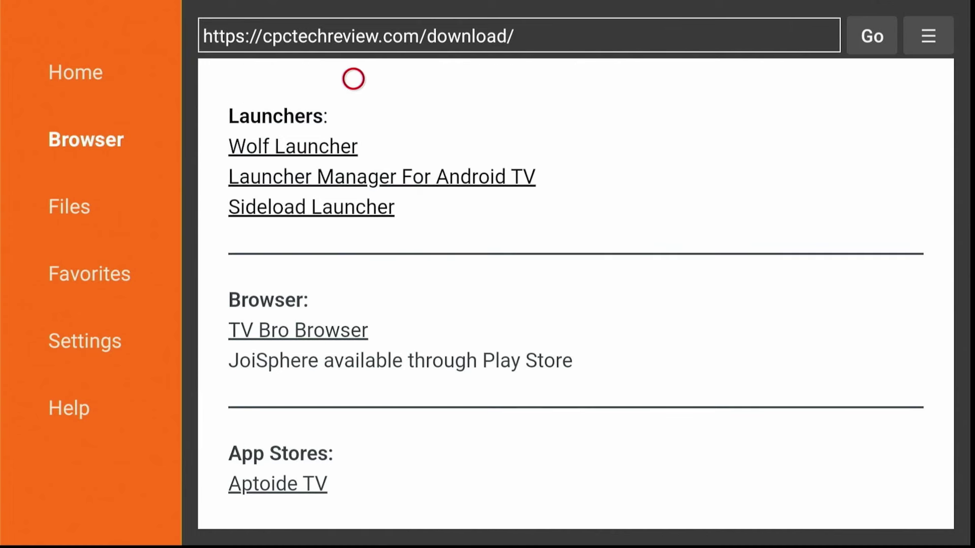
{"action": "left_click", "coordinate": [353, 147]}
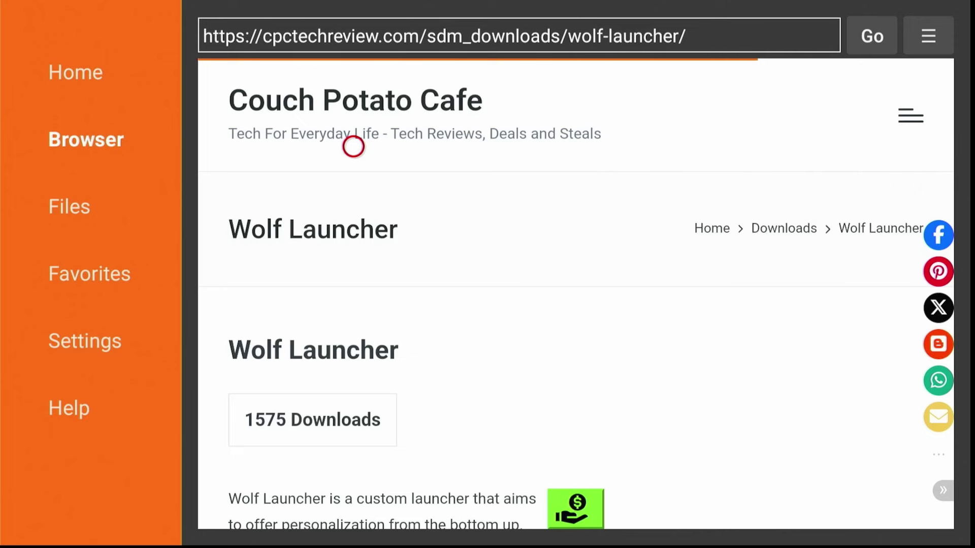
{"action": "scroll", "coordinate": [352, 509], "scroll_direction": "down", "scroll_amount": 6}
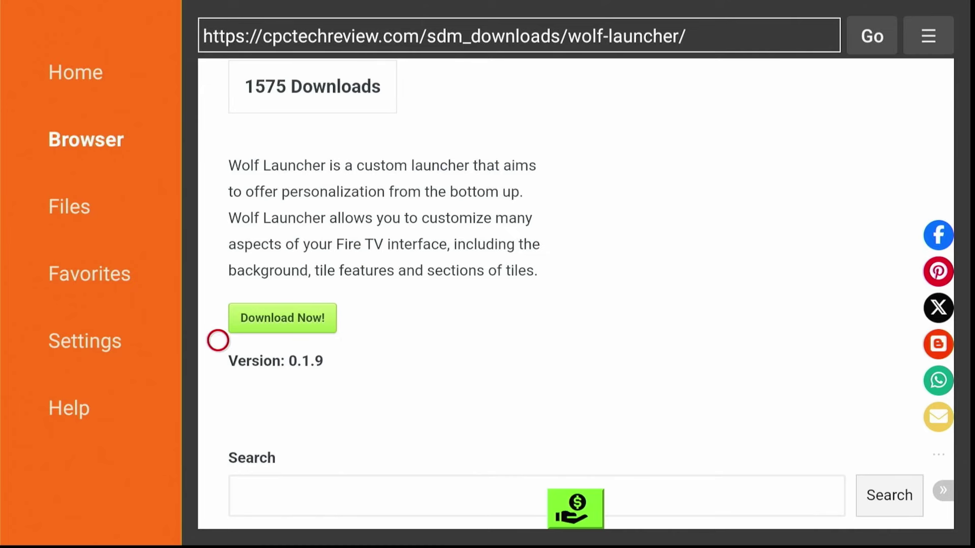
{"action": "left_click", "coordinate": [283, 325]}
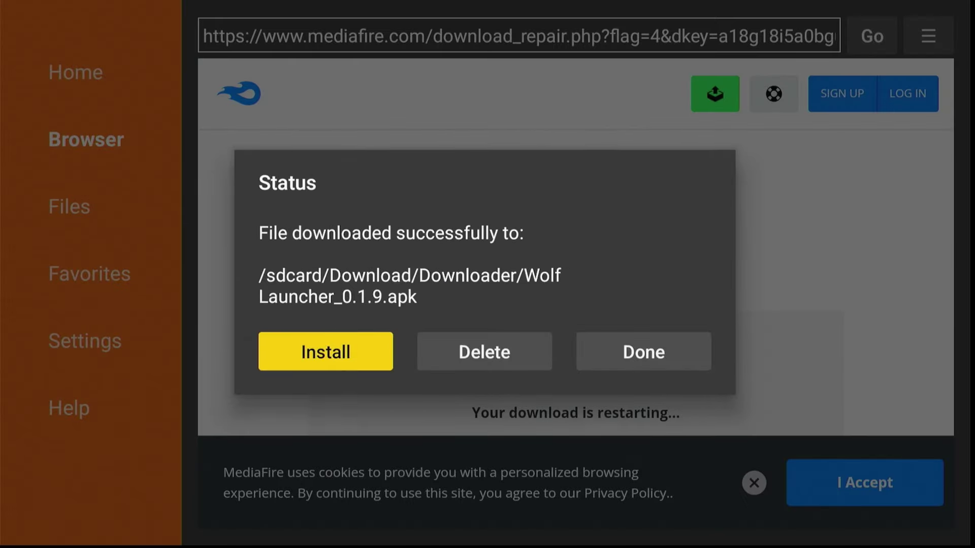
Allow Downloader to install unknown apps, install Wolf Launcher and return to Downloader without opening it.
{"action": "key", "text": "Return"}
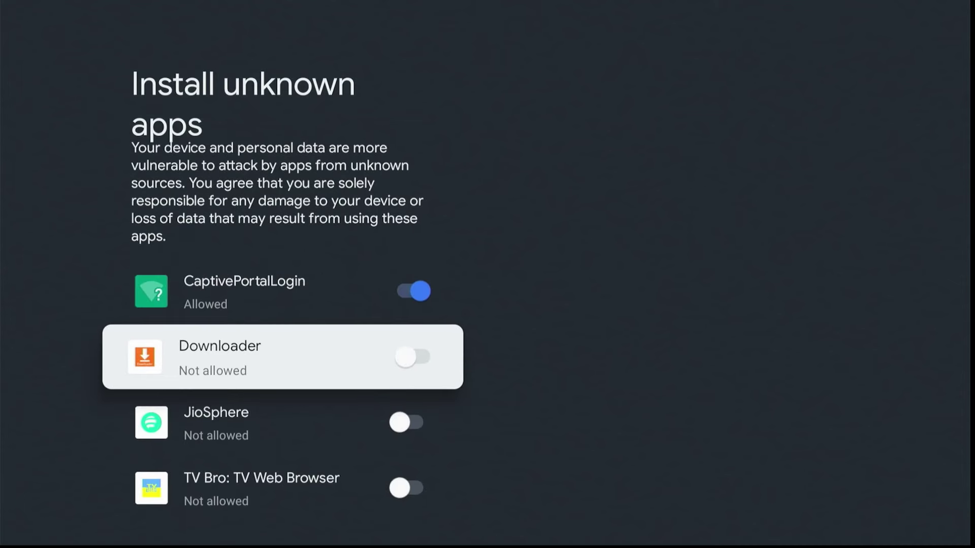
{"action": "key", "text": "Return"}
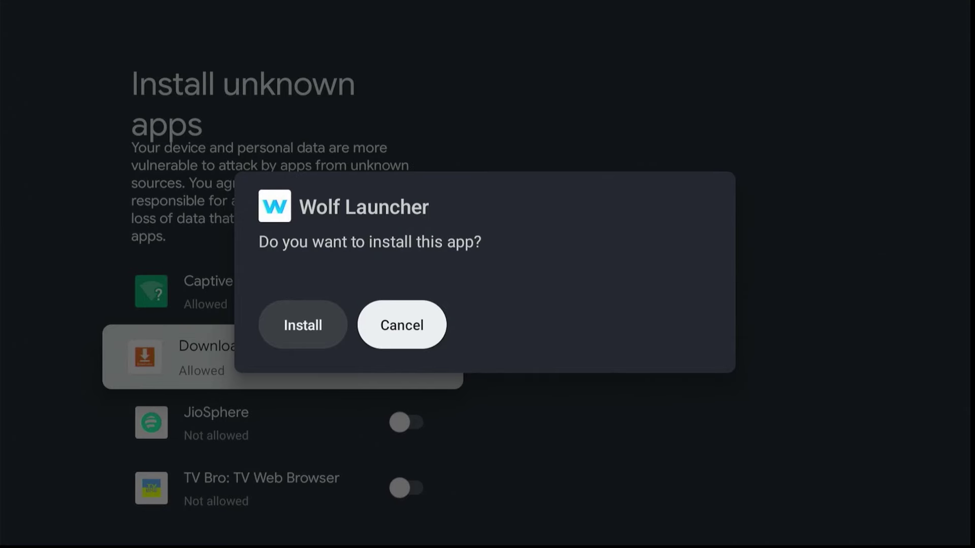
{"action": "key", "text": "Left"}
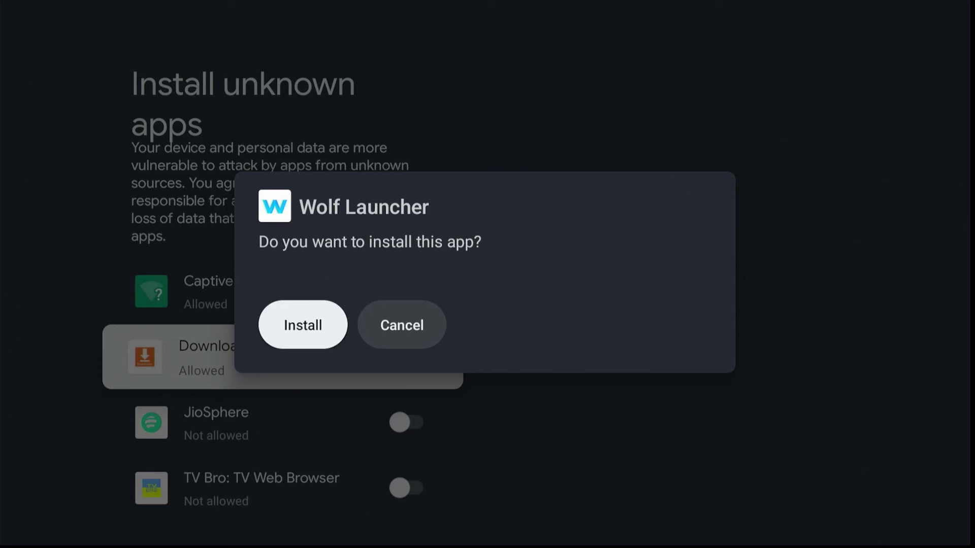
{"action": "key", "text": "Return"}
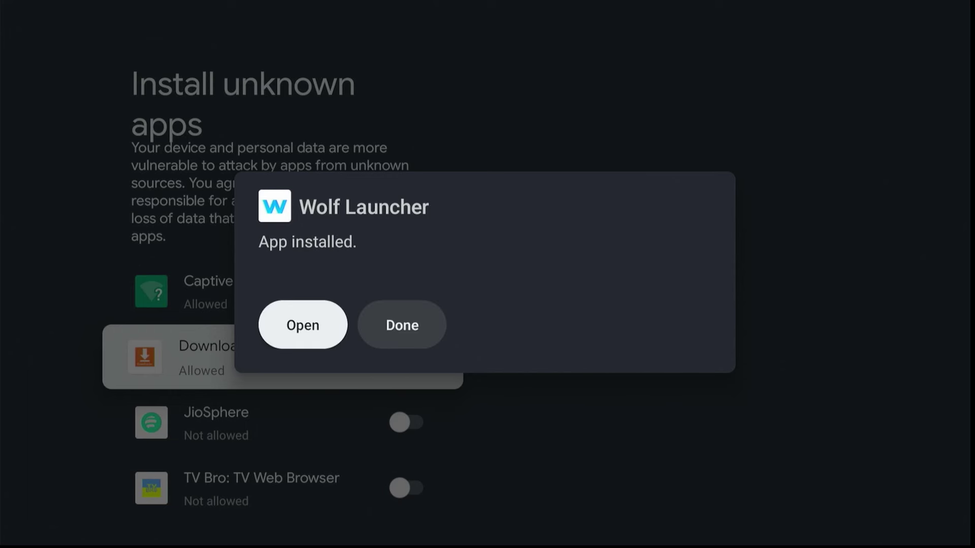
{"action": "key", "text": "Escape"}
{"action": "key", "text": "Escape"}
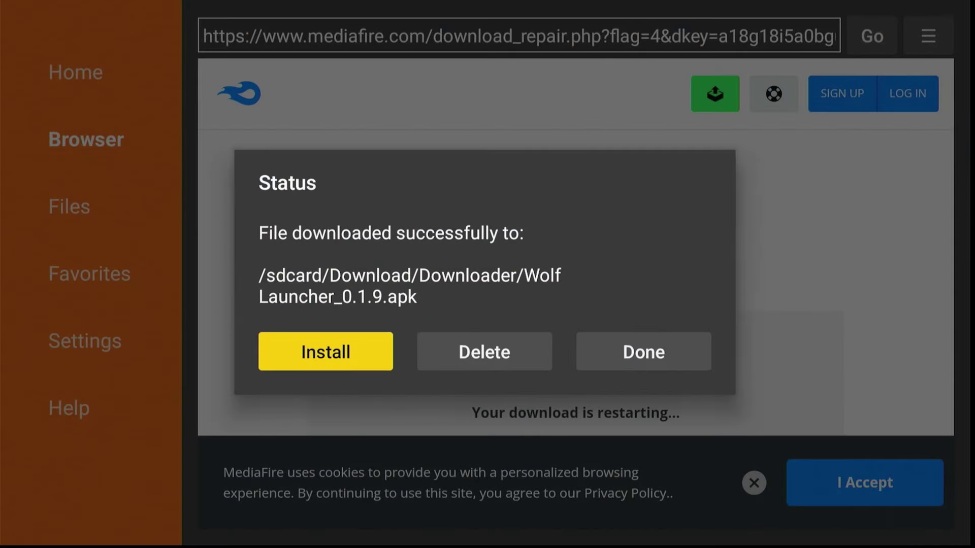
Delete the downloaded Wolf Launcher_0.1.9.apk file and return to the launcher links on the download page.
{"action": "key", "text": "Right"}
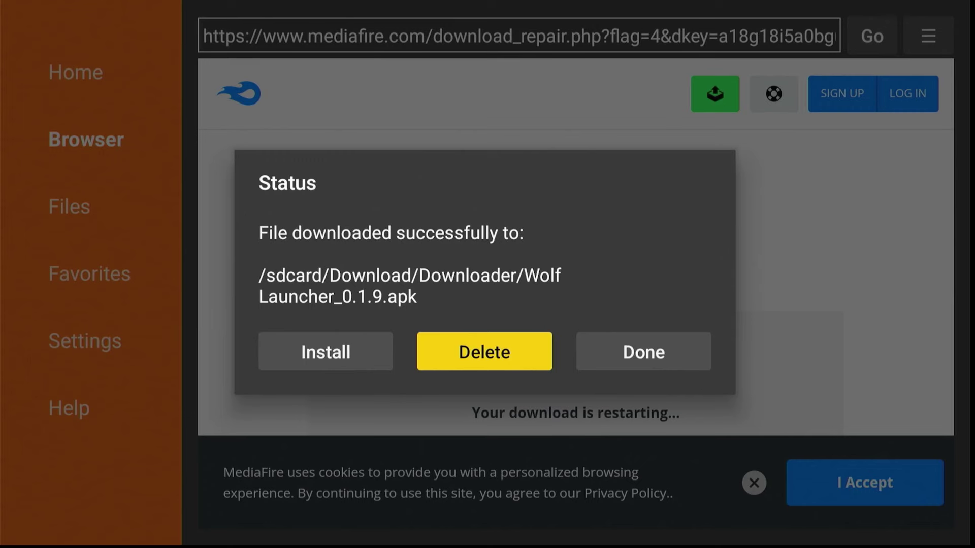
{"action": "key", "text": "Return"}
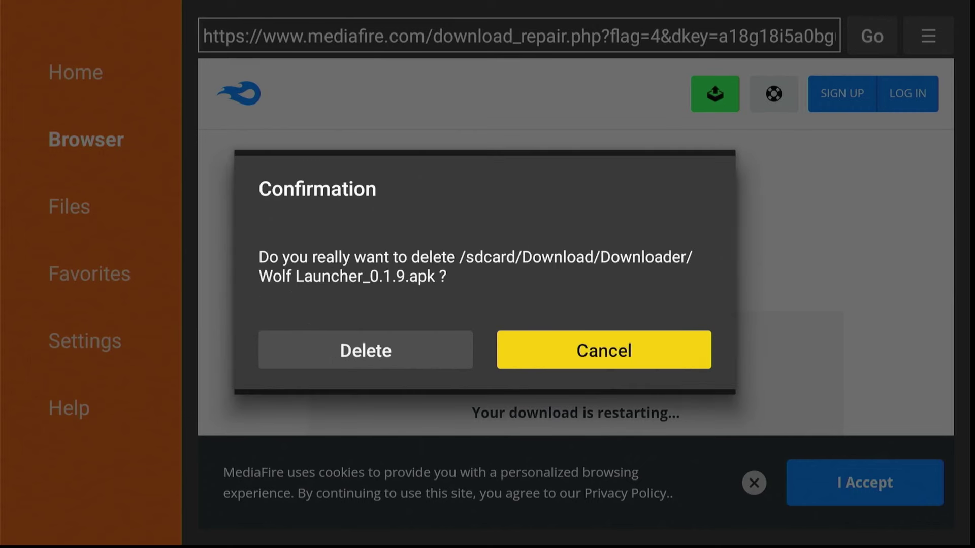
{"action": "key", "text": "Left"}
{"action": "key", "text": "Return"}
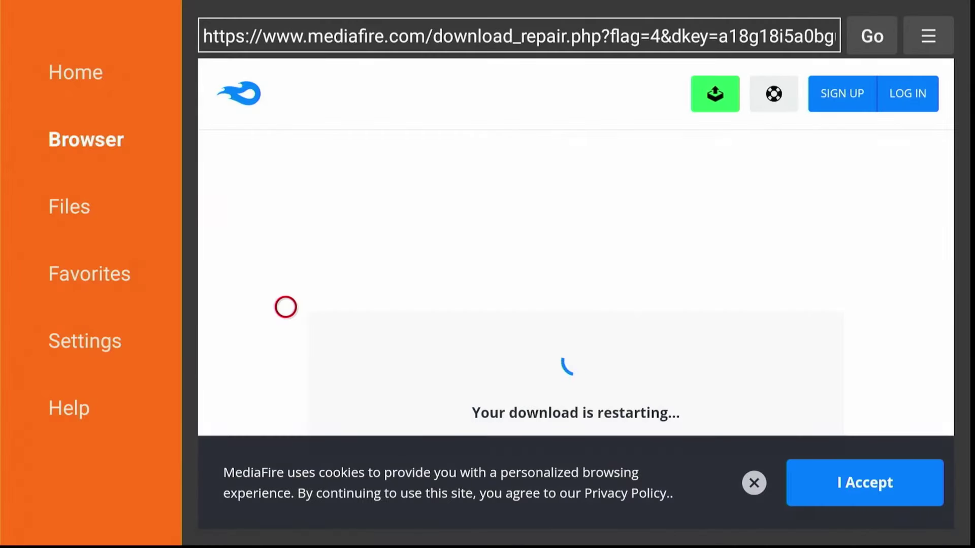
{"action": "key", "text": "Escape"}
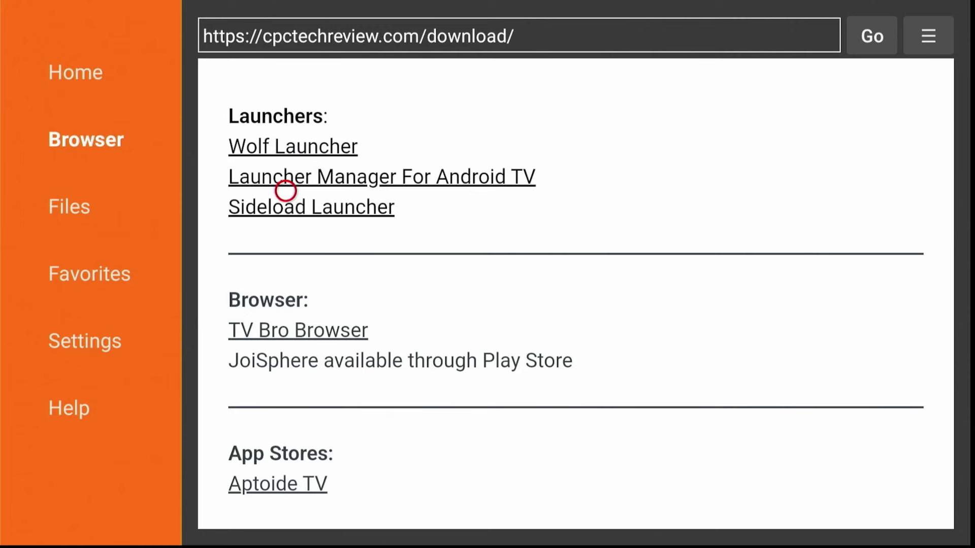
{"action": "left_click", "coordinate": [285, 191]}
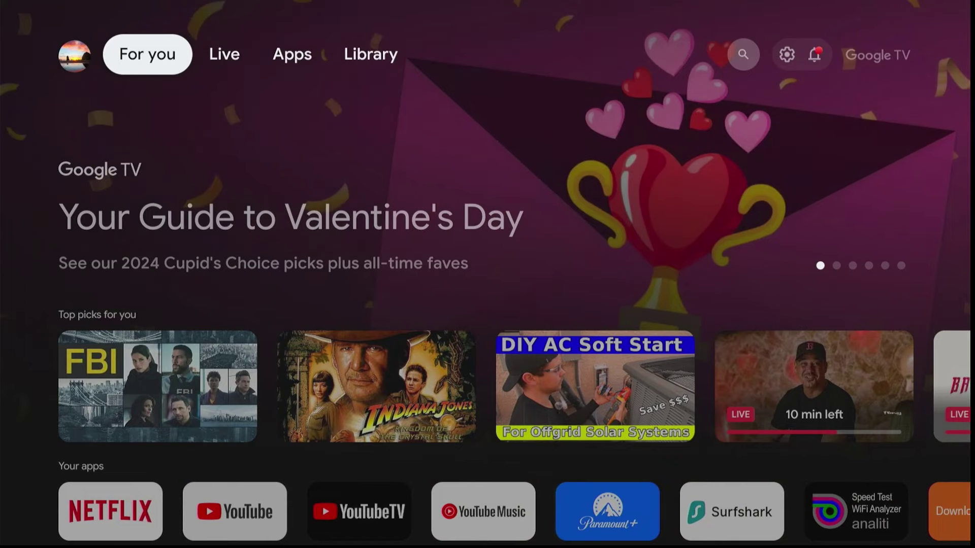
Go through the Your apps row on the Google TV home screen and open the full list of apps.
{"action": "key", "text": "Down"}
{"action": "key", "text": "Down"}
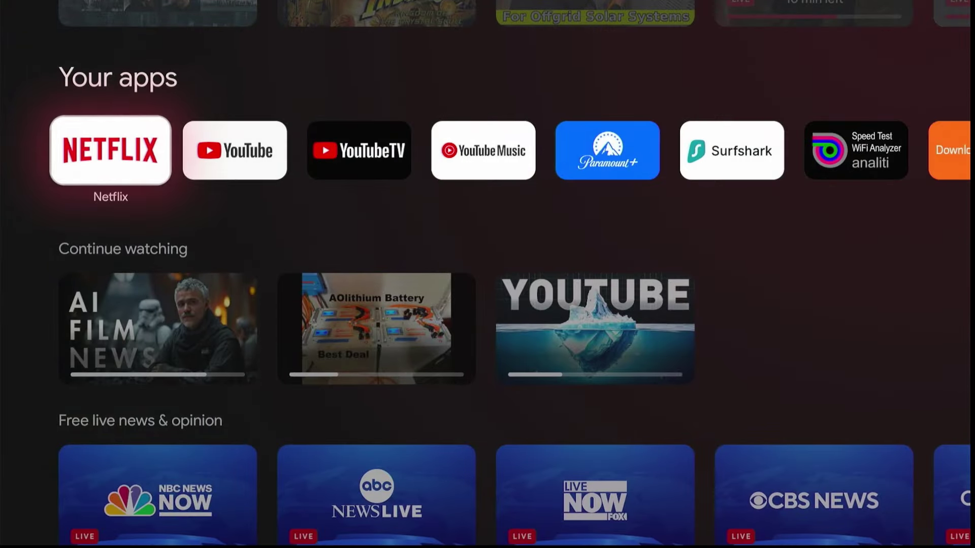
{"action": "key", "text": "Right"}
{"action": "key", "text": "Right"}
{"action": "key", "text": "Right"}
{"action": "key", "text": "Right"}
{"action": "key", "text": "Right"}
{"action": "key", "text": "Right"}
{"action": "key", "text": "Right"}
{"action": "key", "text": "Right"}
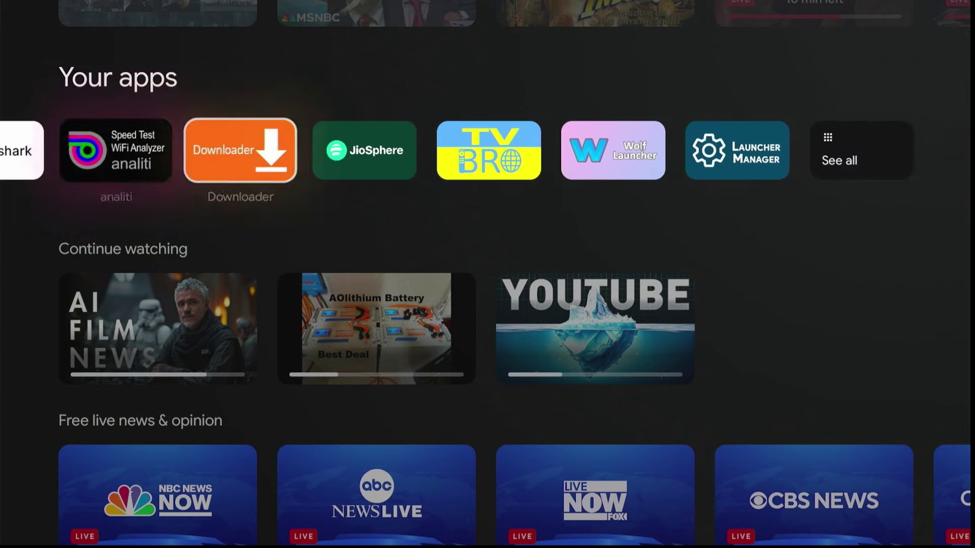
{"action": "key", "text": "Right"}
{"action": "key", "text": "Right"}
{"action": "key", "text": "Right"}
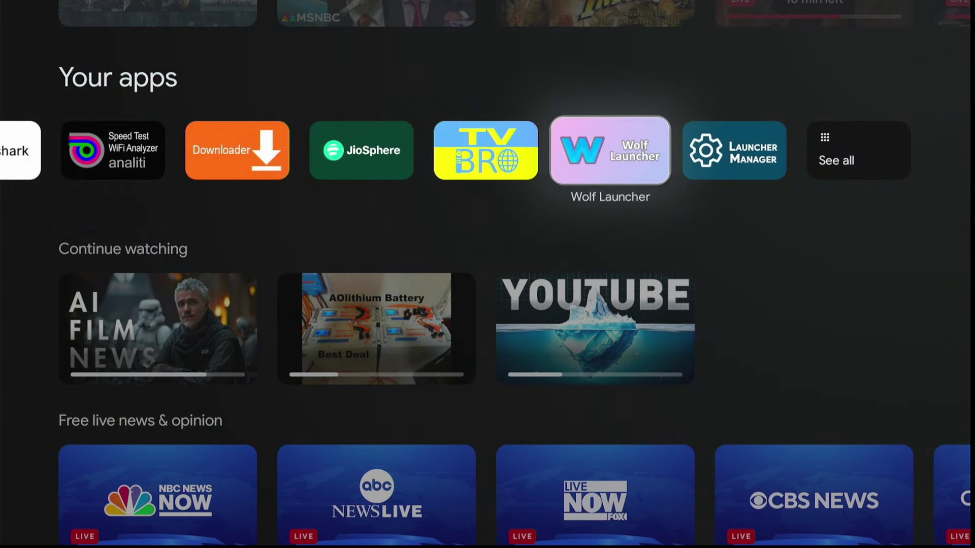
{"action": "key", "text": "Right"}
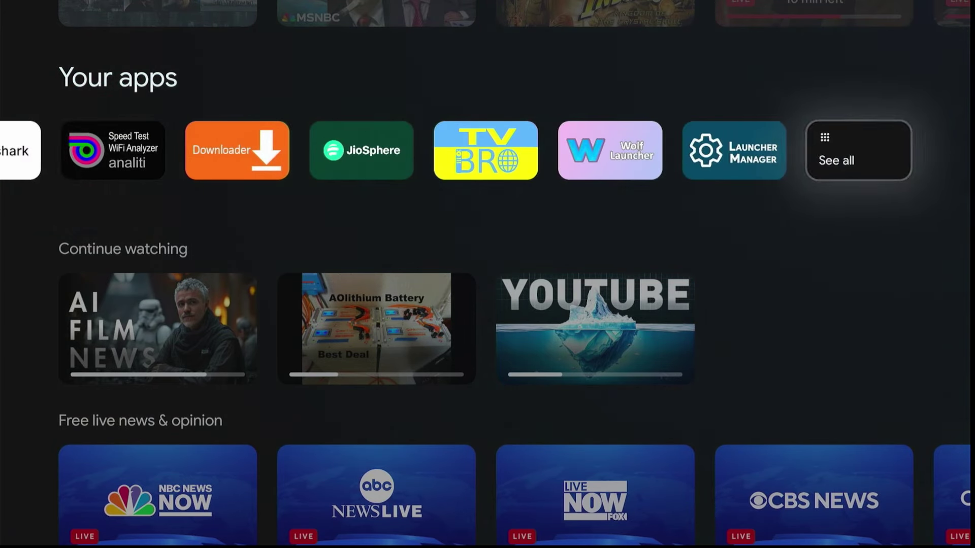
{"action": "key", "text": "Return"}
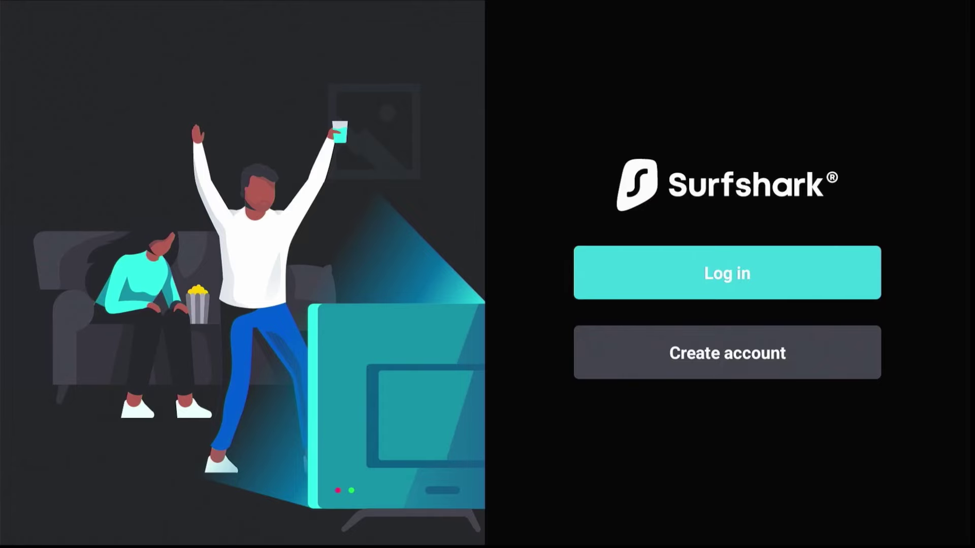
Log in to the Surfshark app and quick-connect the VPN.
{"action": "key", "text": "Down"}
{"action": "key", "text": "Up"}
{"action": "key", "text": "Return"}
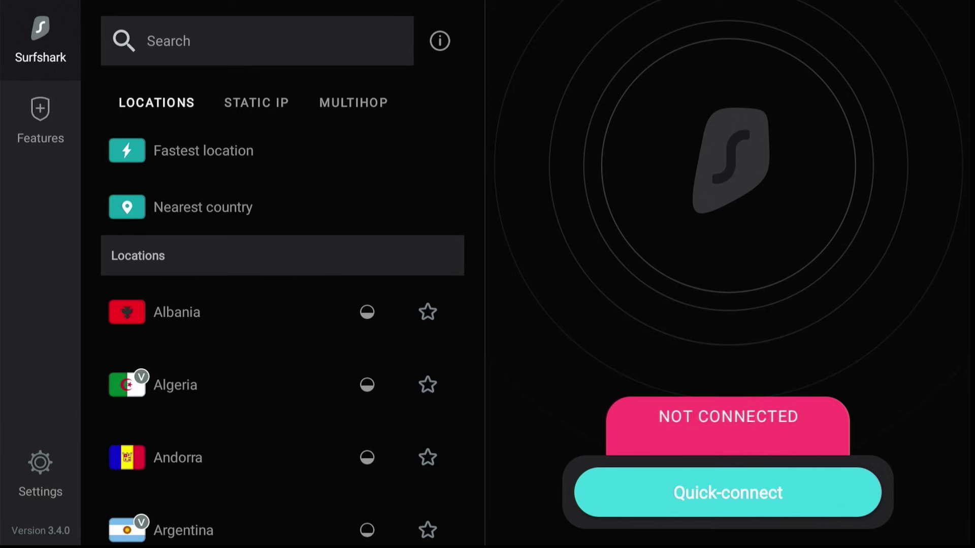
{"action": "key", "text": "Return"}
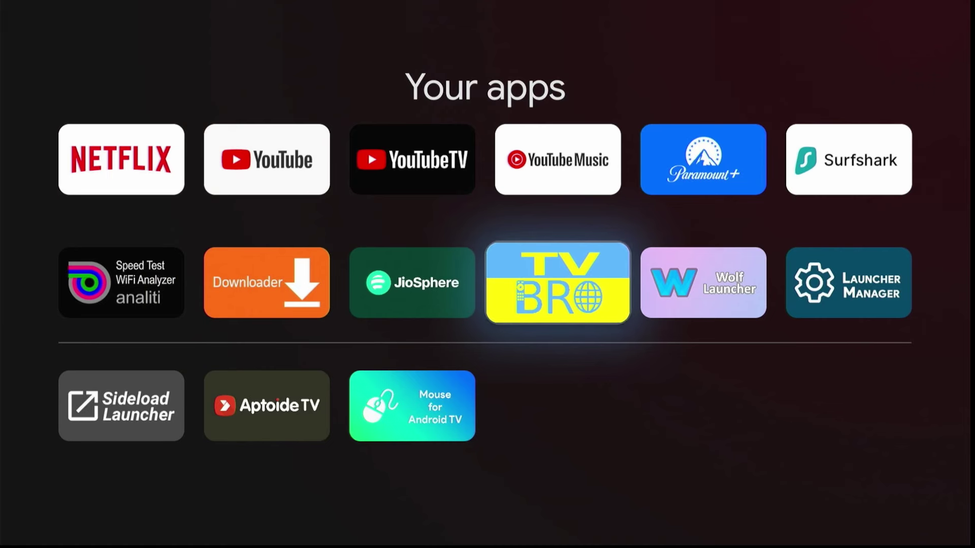
Open TV Bro from the app list, accept its new GeckoView engine and look through the browser's toolbar.
{"action": "key", "text": "Return"}
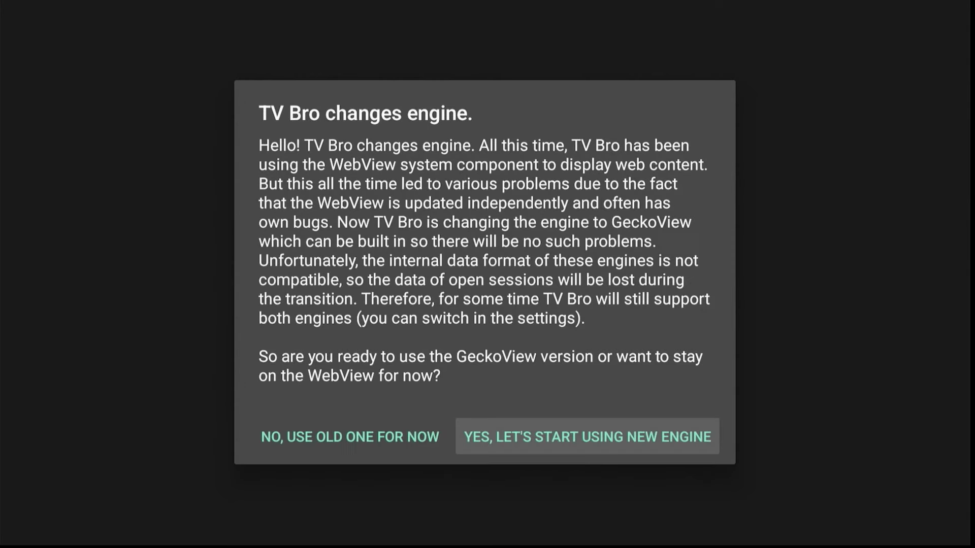
{"action": "key", "text": "Return"}
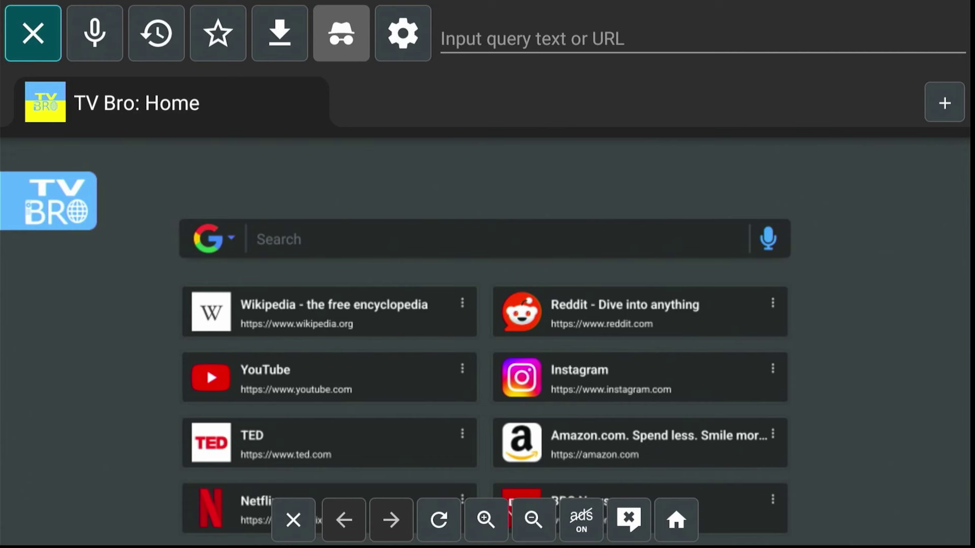
{"action": "key", "text": "Right"}
{"action": "key", "text": "Right"}
{"action": "key", "text": "Right"}
{"action": "key", "text": "Right"}
{"action": "key", "text": "Right"}
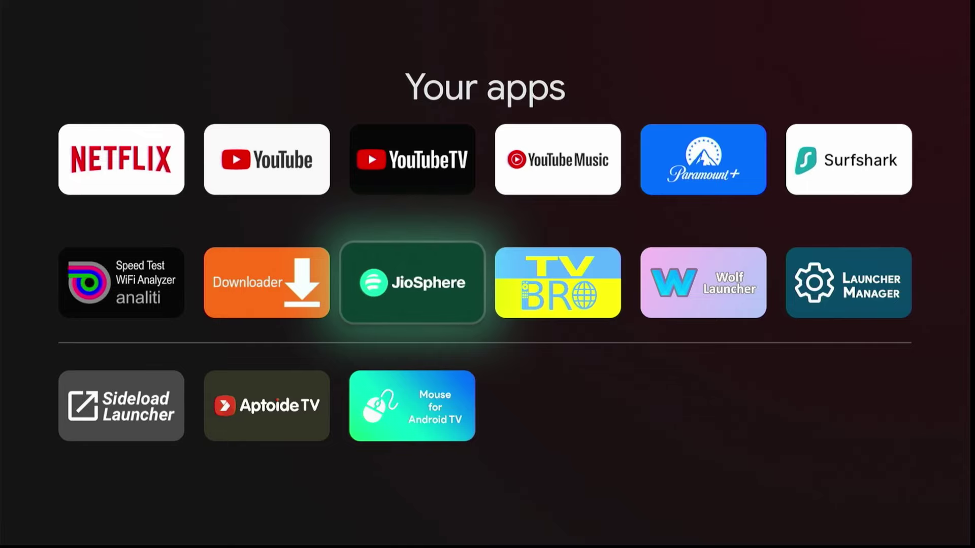
Open JioSphere, accept its terms and privacy policy, and start it in Standard Mode.
{"action": "key", "text": "Return"}
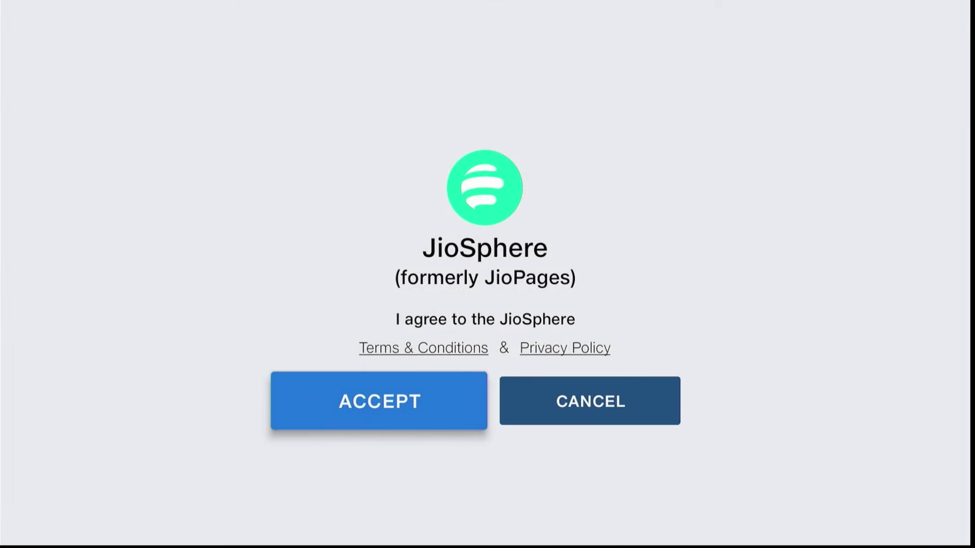
{"action": "key", "text": "Return"}
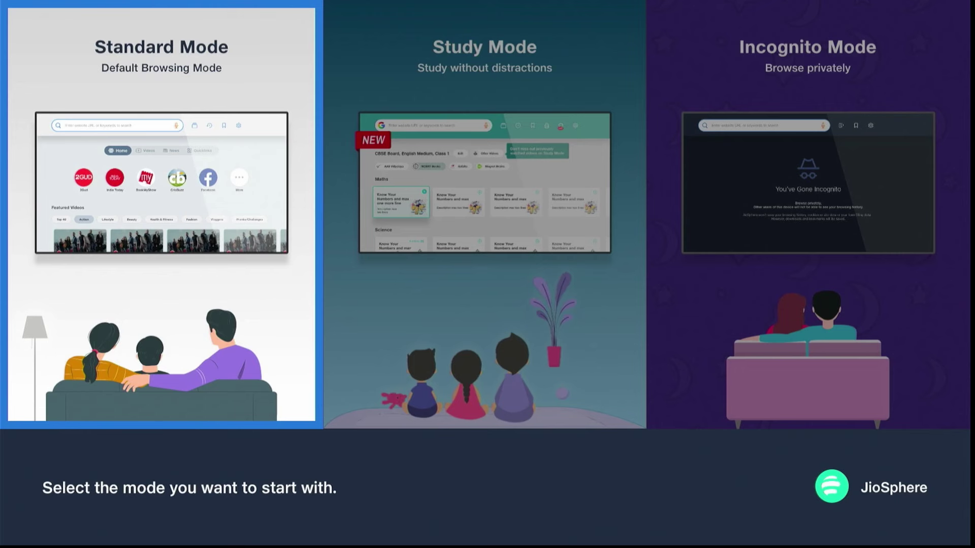
{"action": "key", "text": "Right"}
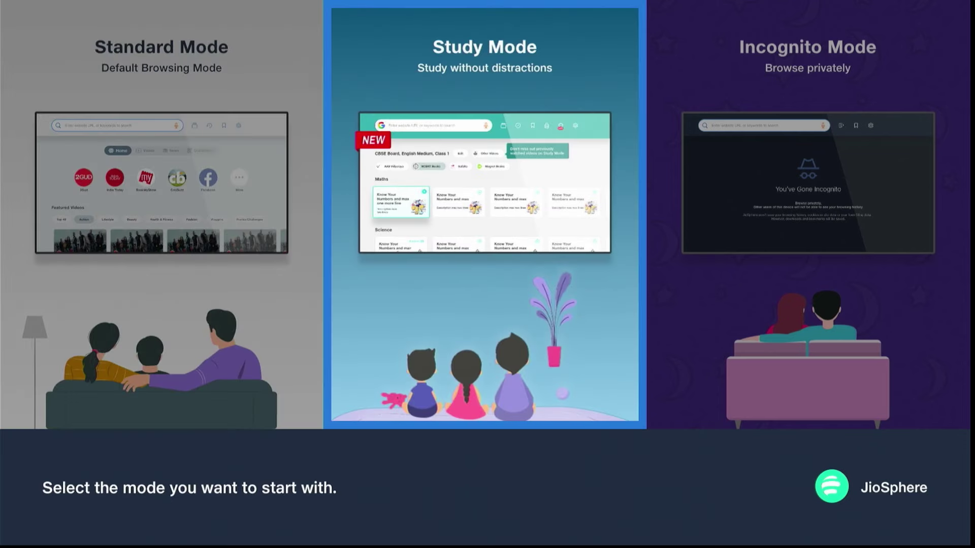
{"action": "key", "text": "Right"}
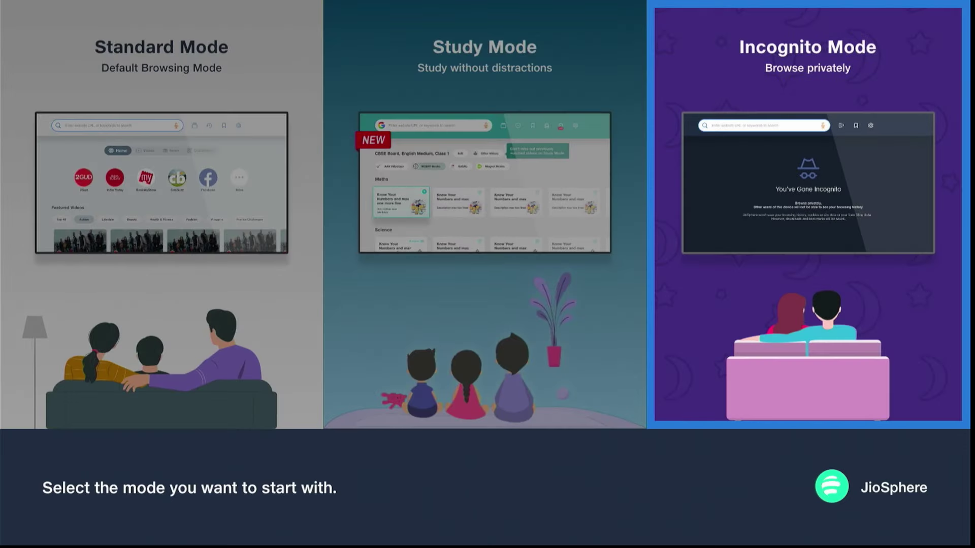
{"action": "key", "text": "Left"}
{"action": "key", "text": "Left"}
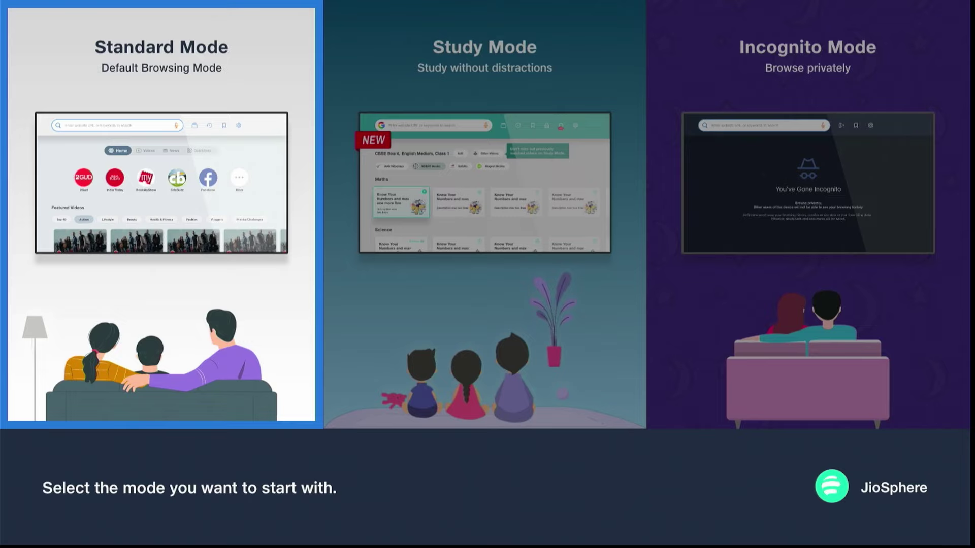
{"action": "key", "text": "Return"}
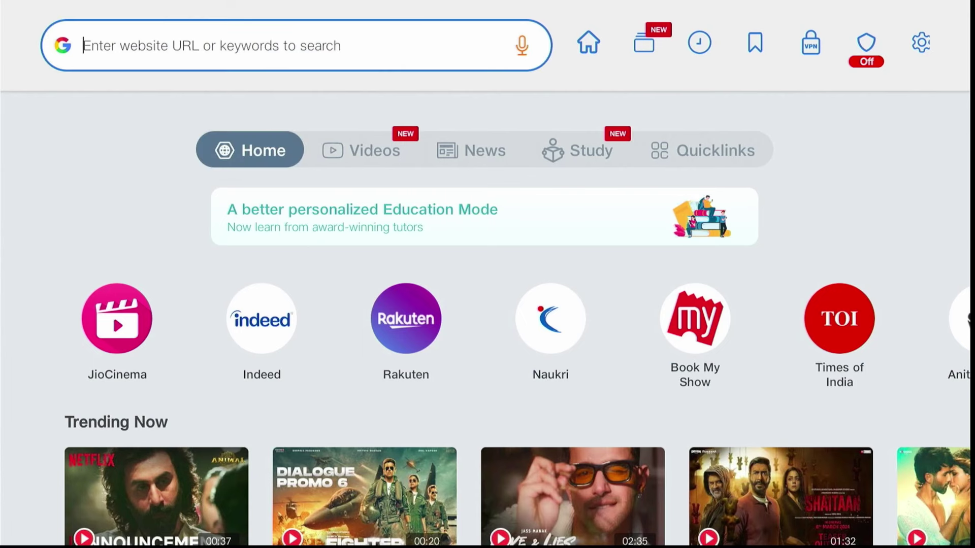
Examine the shortcuts and the Trending Now and Recommended for you videos on the JioSphere home page.
{"action": "key", "text": "Down"}
{"action": "key", "text": "Down"}
{"action": "key", "text": "Down"}
{"action": "key", "text": "Down"}
{"action": "key", "text": "Down"}
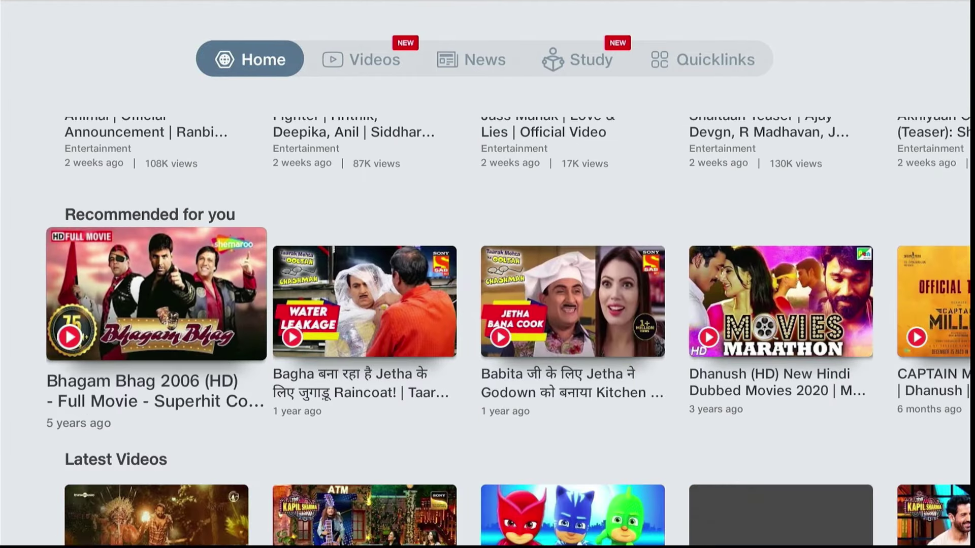
{"action": "key", "text": "Up"}
{"action": "key", "text": "Up"}
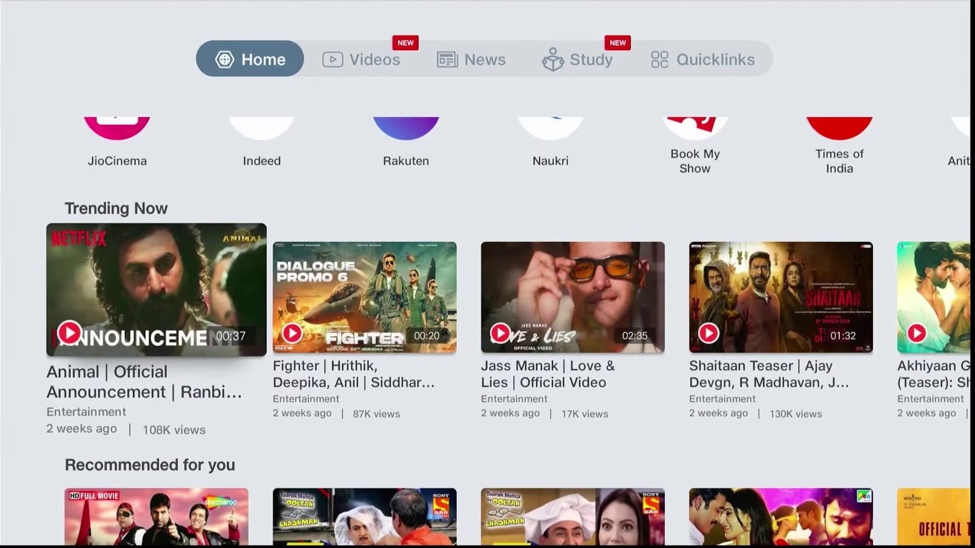
{"action": "key", "text": "Right"}
{"action": "key", "text": "Right"}
{"action": "key", "text": "Right"}
{"action": "key", "text": "Right"}
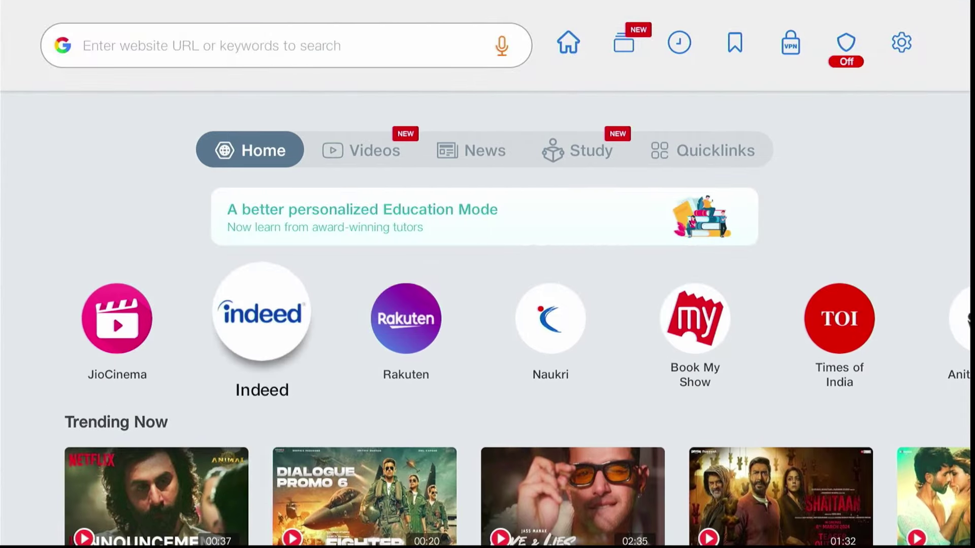
Look through the website shortcuts, the Videos section and the toolbar of JioSphere.
{"action": "key", "text": "Right"}
{"action": "key", "text": "Right"}
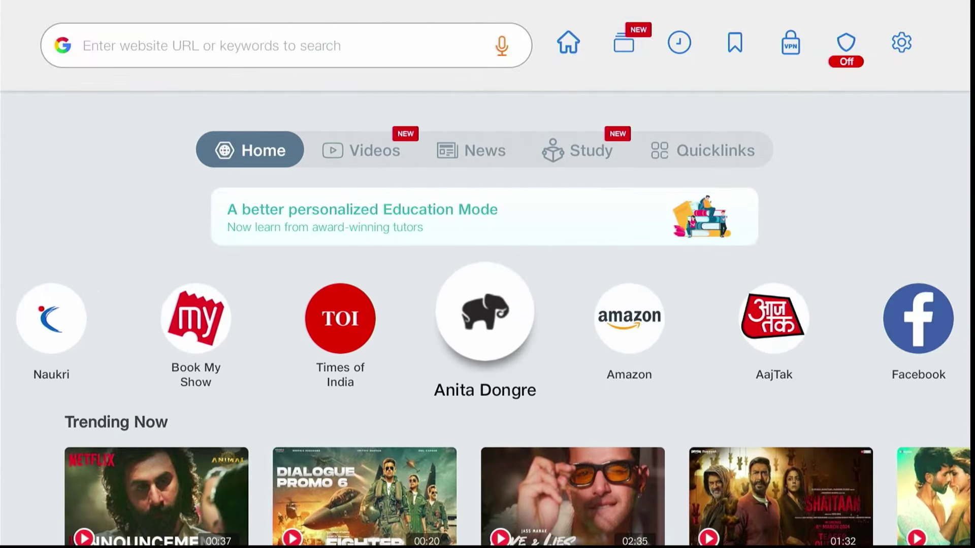
{"action": "key", "text": "Up"}
{"action": "key", "text": "Up"}
{"action": "key", "text": "Right"}
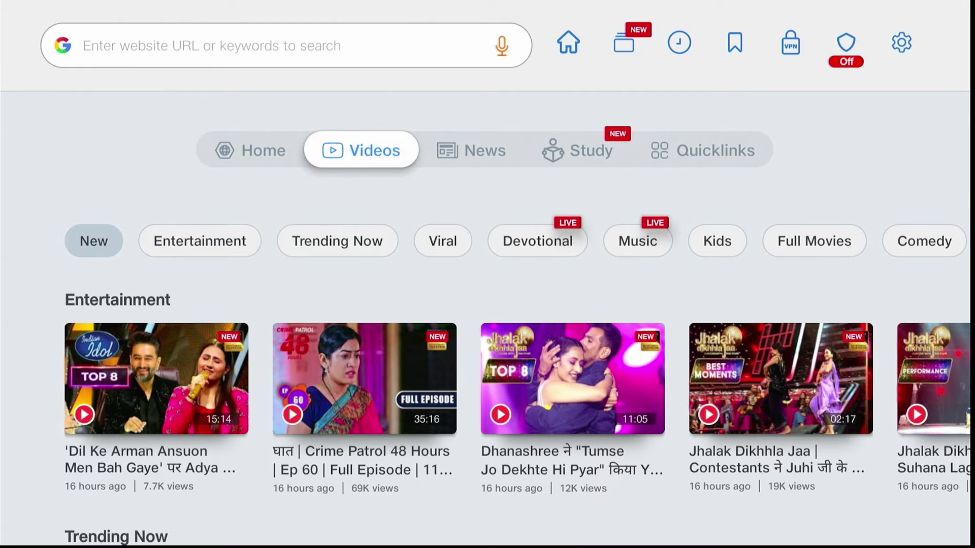
{"action": "key", "text": "Up"}
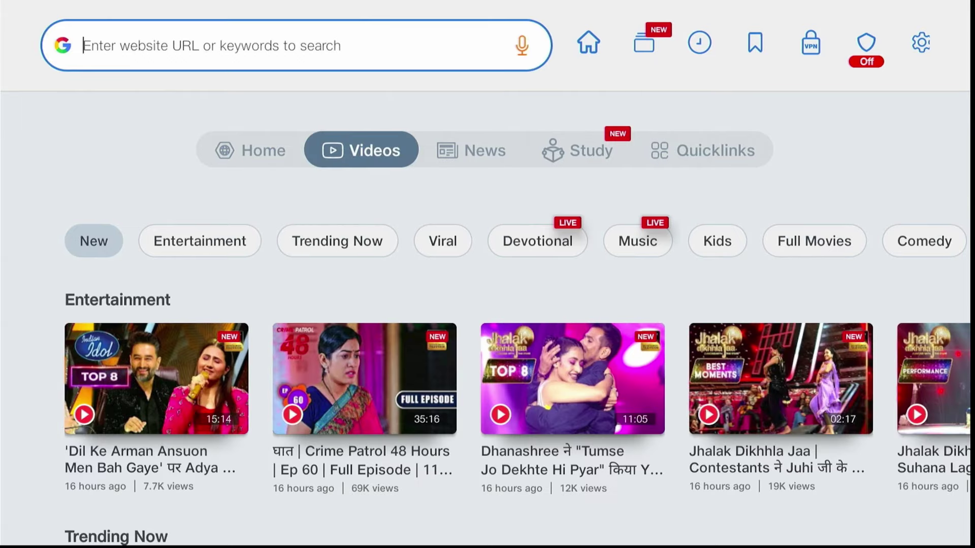
{"action": "key", "text": "Right"}
{"action": "key", "text": "Right"}
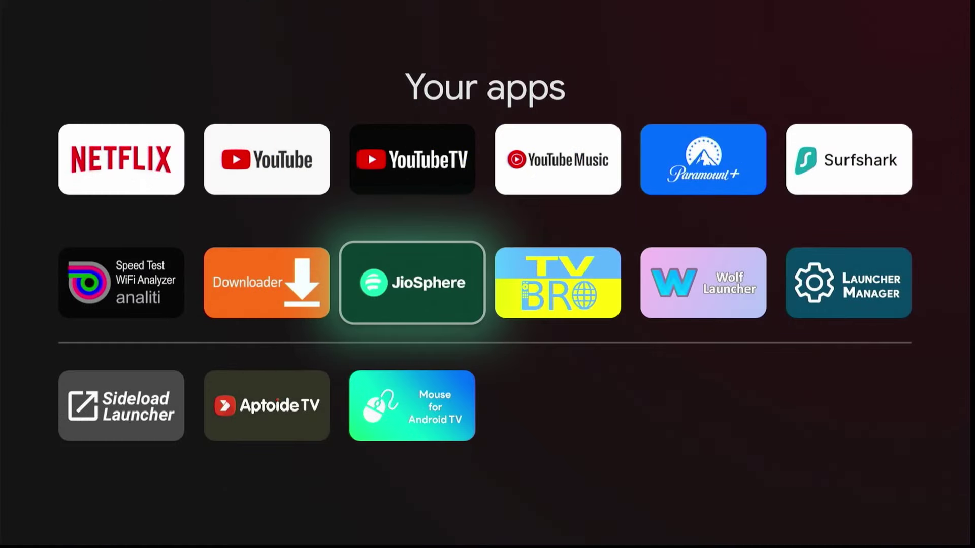
Open Aptoide TV from the full app list and dismiss its What's new notes.
{"action": "key", "text": "Right"}
{"action": "key", "text": "Left"}
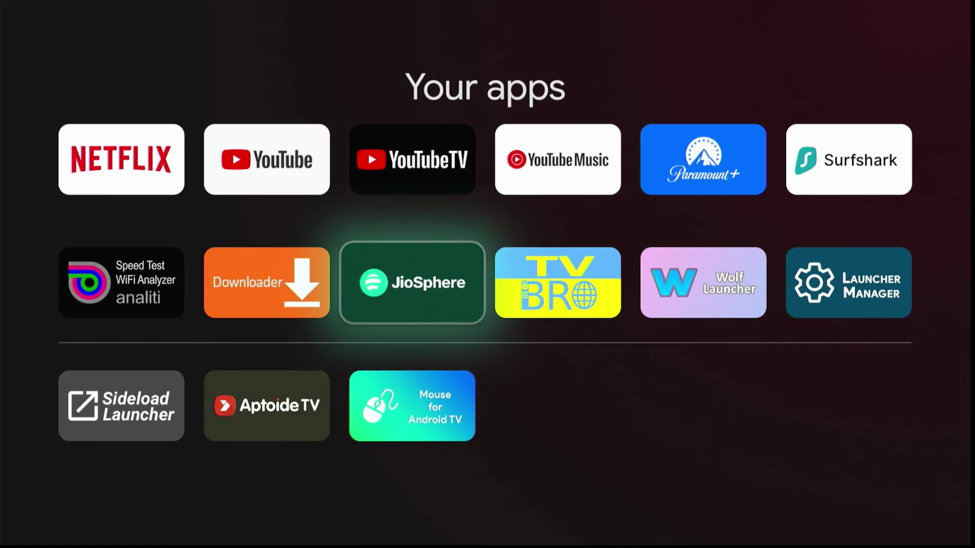
{"action": "key", "text": "Down"}
{"action": "key", "text": "Left"}
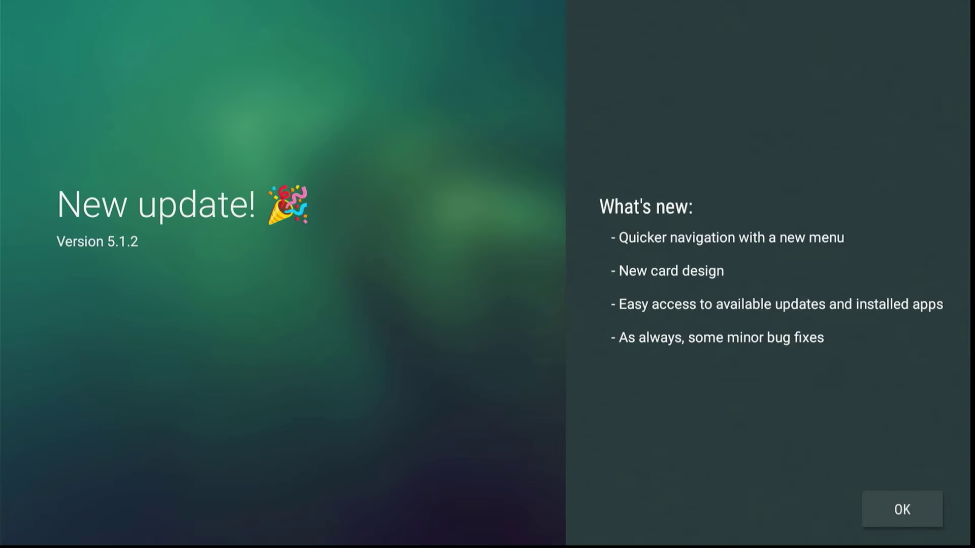
{"action": "key", "text": "Return"}
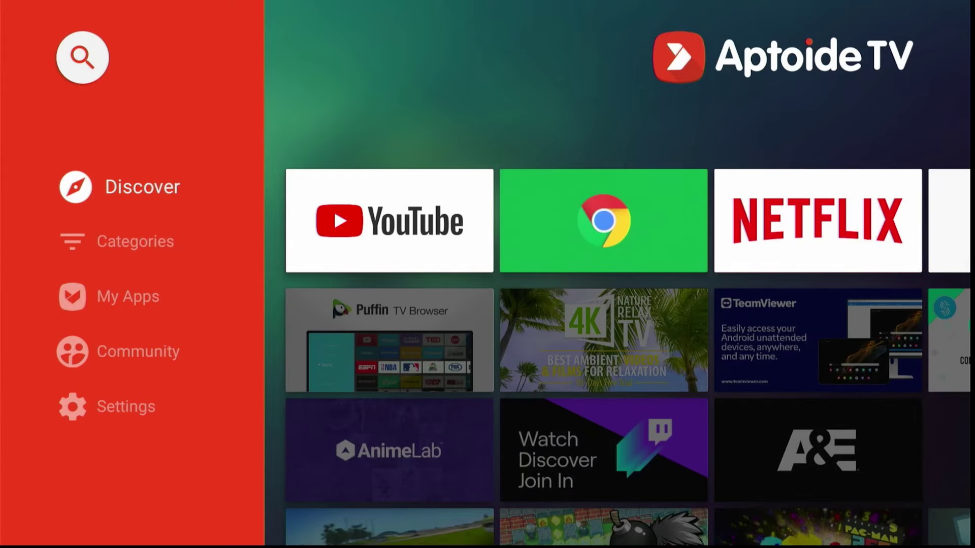
Look through Aptoide TV's Discover, Categories, My Apps, Community and Settings sections.
{"action": "key", "text": "Down"}
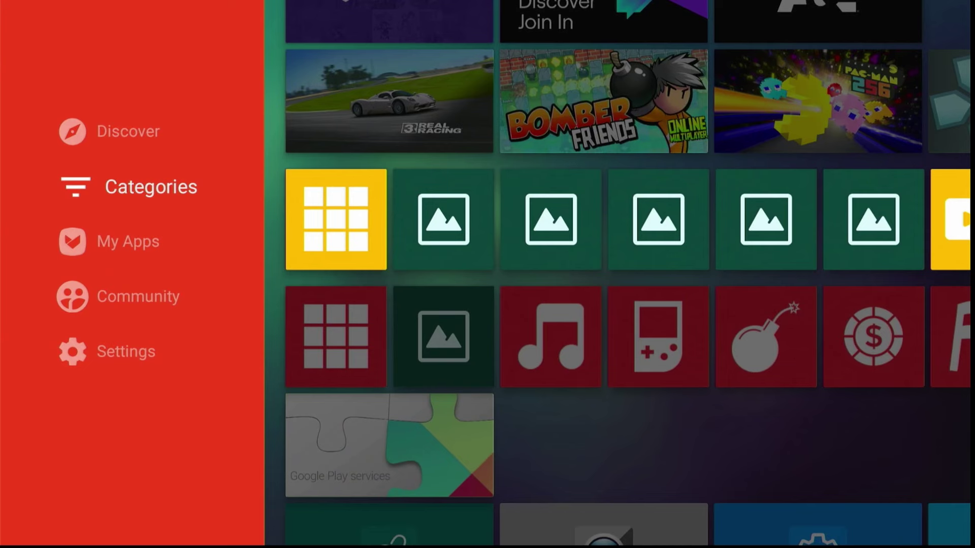
{"action": "key", "text": "Down"}
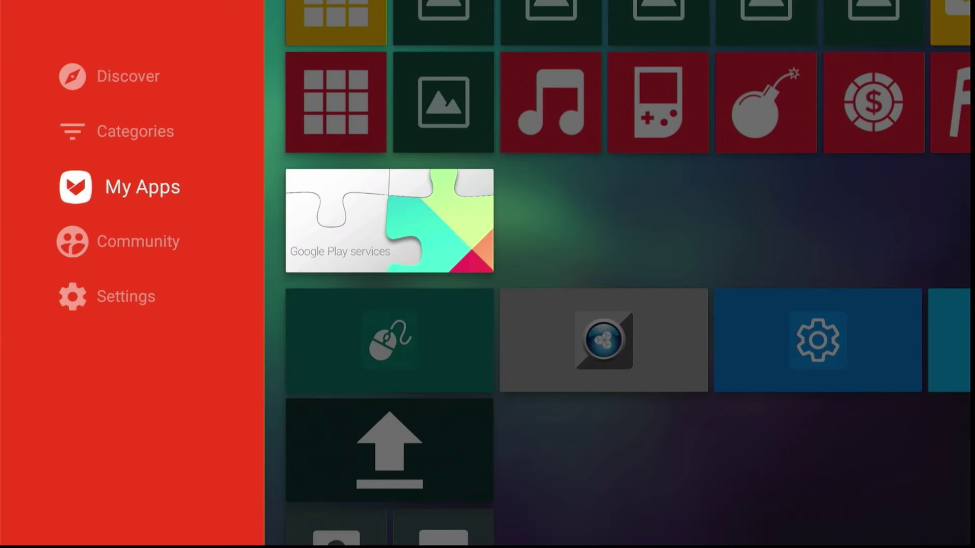
{"action": "key", "text": "Down"}
{"action": "key", "text": "Down"}
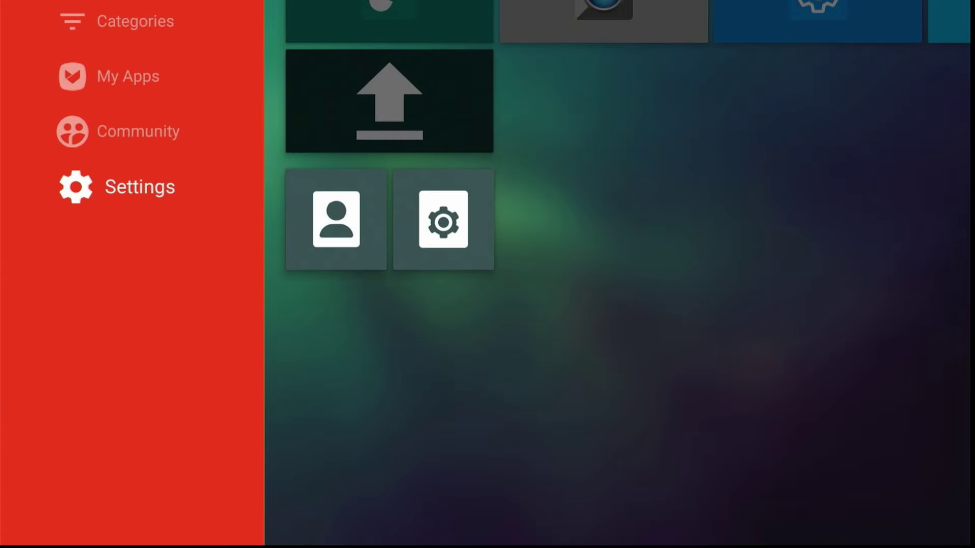
{"action": "key", "text": "Up"}
{"action": "key", "text": "Up"}
{"action": "key", "text": "Up"}
{"action": "key", "text": "Up"}
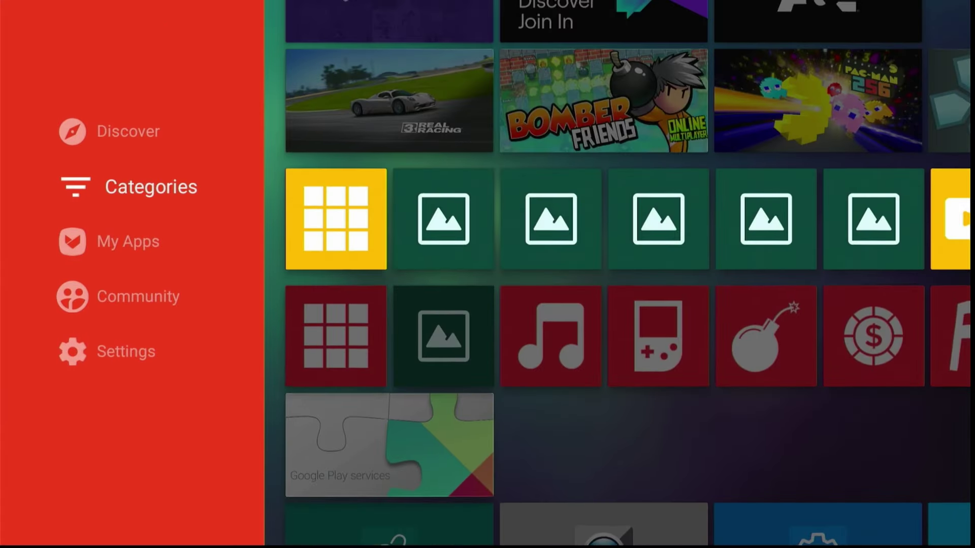
{"action": "key", "text": "Down"}
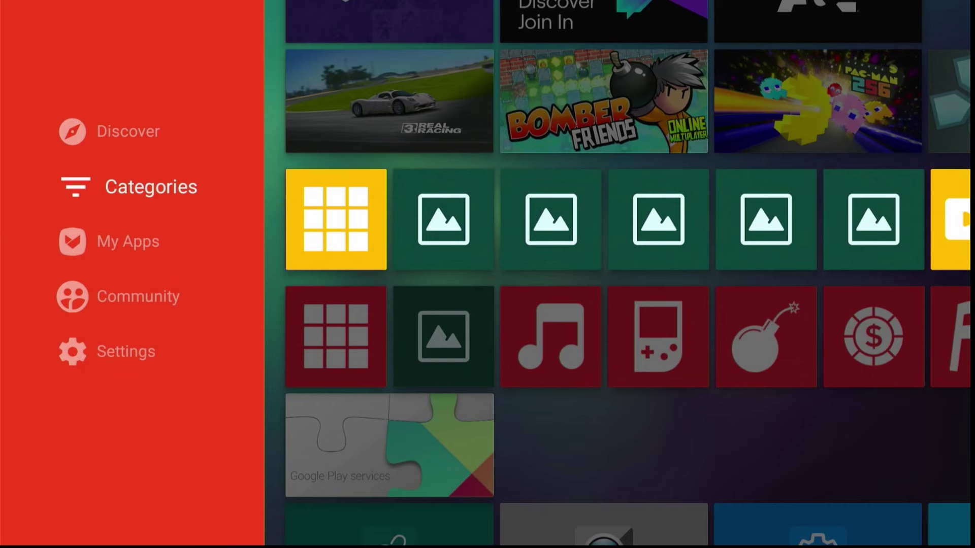
Examine the application categories offered in Aptoide TV, from Reference and Events through Entertainment and beyond.
{"action": "key", "text": "Right"}
{"action": "key", "text": "Right"}
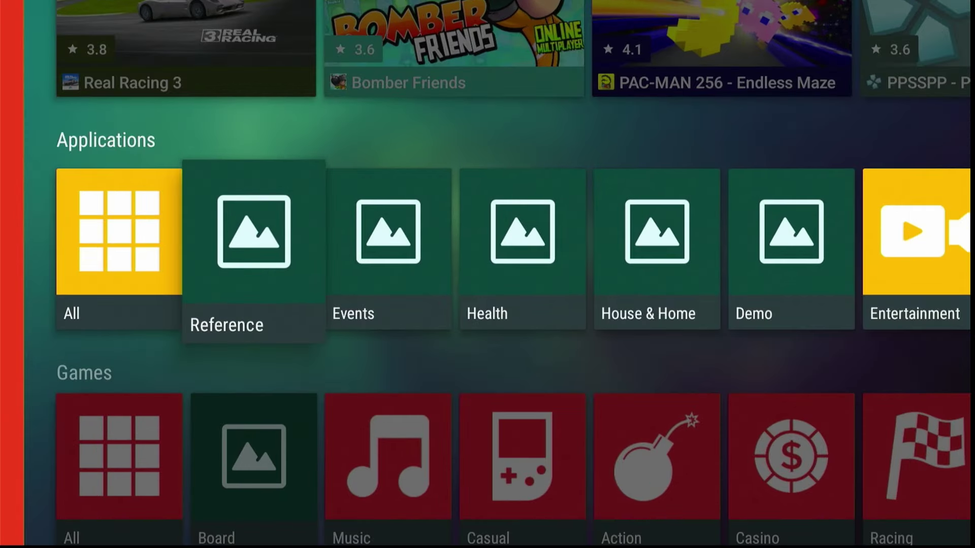
{"action": "key", "text": "Right"}
{"action": "key", "text": "Right"}
{"action": "key", "text": "Right"}
{"action": "key", "text": "Right"}
{"action": "key", "text": "Right"}
{"action": "key", "text": "Right"}
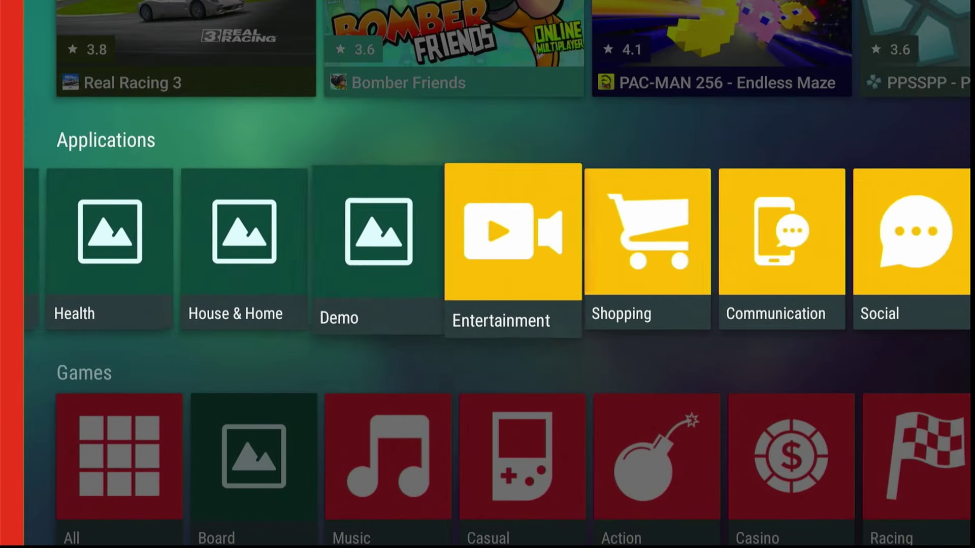
{"action": "key", "text": "Right"}
{"action": "key", "text": "Right"}
{"action": "key", "text": "Right"}
{"action": "key", "text": "Right"}
{"action": "key", "text": "Right"}
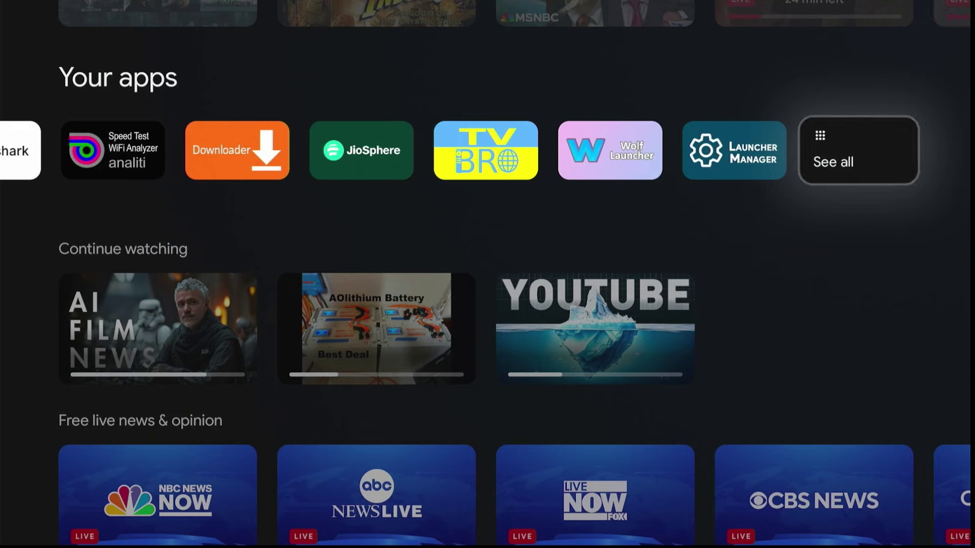
Return to the Google TV home screen and look through its Your apps row back to Netflix.
{"action": "key", "text": "Left"}
{"action": "key", "text": "Left"}
{"action": "key", "text": "Left"}
{"action": "key", "text": "Left"}
{"action": "key", "text": "Left"}
{"action": "key", "text": "Left"}
{"action": "key", "text": "Left"}
{"action": "key", "text": "Left"}
{"action": "key", "text": "Left"}
{"action": "key", "text": "Left"}
{"action": "key", "text": "Left"}
{"action": "key", "text": "Left"}
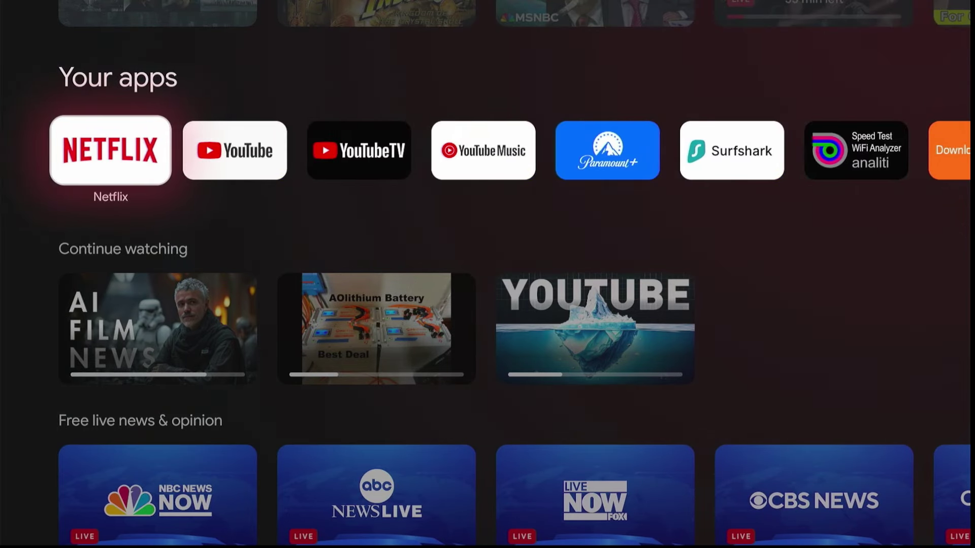
Open the full list of installed apps from the end of the home screen's Your apps row.
{"action": "key", "text": "Right"}
{"action": "key", "text": "Right"}
{"action": "key", "text": "Right"}
{"action": "key", "text": "Right"}
{"action": "key", "text": "Right"}
{"action": "key", "text": "Right"}
{"action": "key", "text": "Right"}
{"action": "key", "text": "Right"}
{"action": "key", "text": "Right"}
{"action": "key", "text": "Right"}
{"action": "key", "text": "Right"}
{"action": "key", "text": "Right"}
{"action": "key", "text": "Return"}
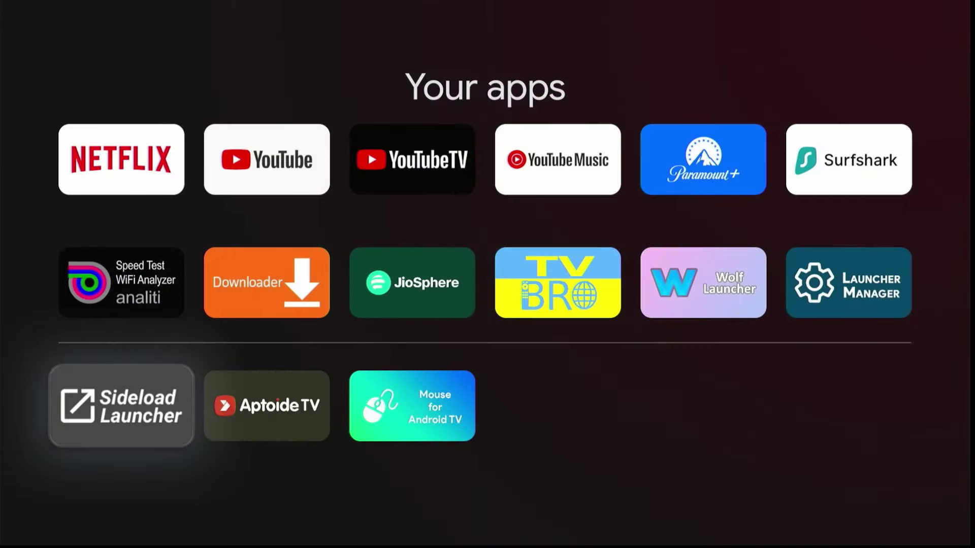
Look over the installed apps in the full list and open Sideload Launcher.
{"action": "key", "text": "Right"}
{"action": "key", "text": "Right"}
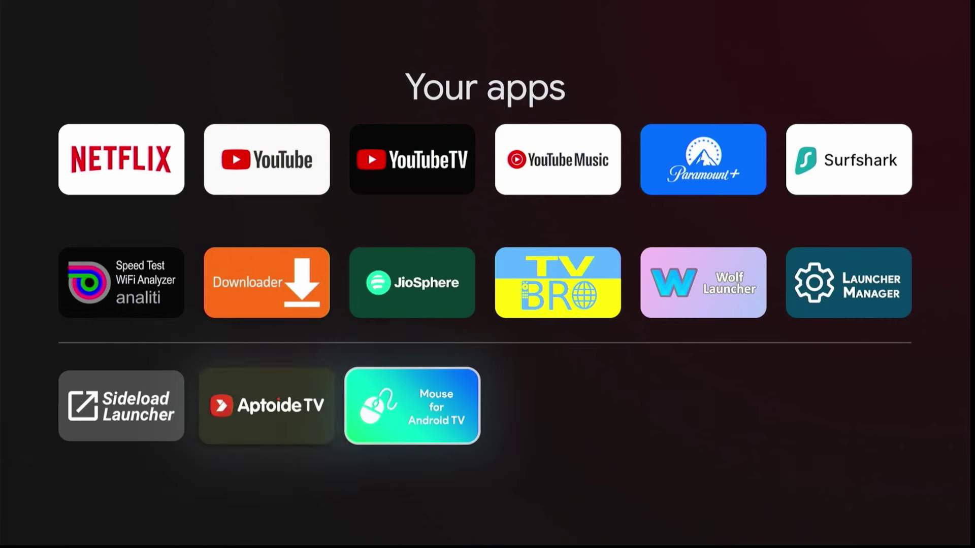
{"action": "key", "text": "Up"}
{"action": "key", "text": "Right"}
{"action": "key", "text": "Right"}
{"action": "key", "text": "Right"}
{"action": "key", "text": "Up"}
{"action": "key", "text": "Left"}
{"action": "key", "text": "Left"}
{"action": "key", "text": "Left"}
{"action": "key", "text": "Left"}
{"action": "key", "text": "Left"}
{"action": "key", "text": "Down"}
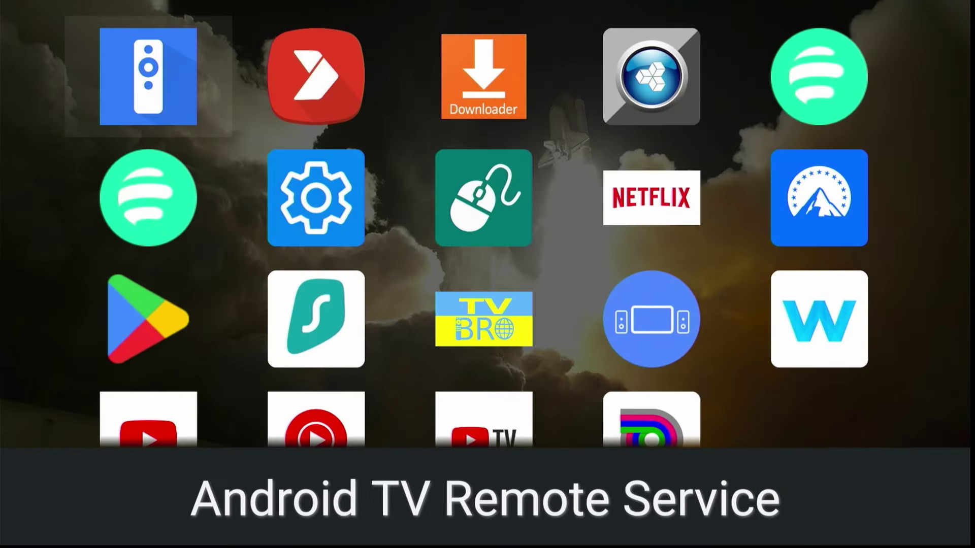
Launch Fast Task Killer from Sideload Launcher.
{"action": "key", "text": "Right"}
{"action": "key", "text": "Right"}
{"action": "key", "text": "Right"}
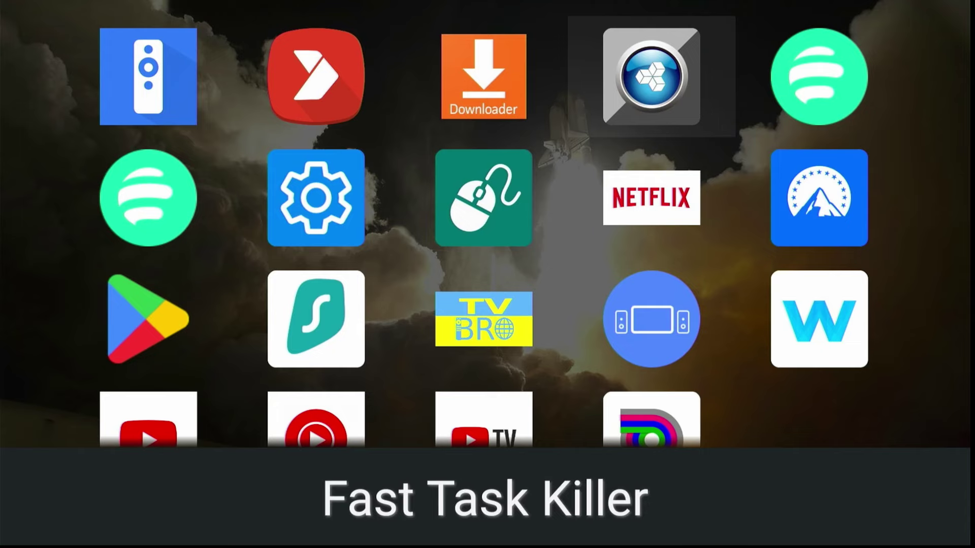
{"action": "key", "text": "Return"}
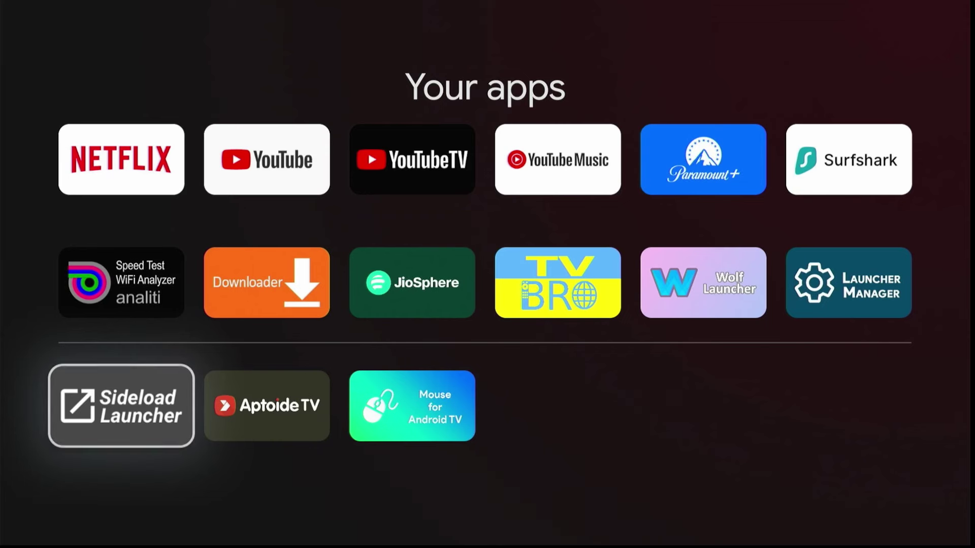
Open Mouse for Android TV from the full app list.
{"action": "key", "text": "Right"}
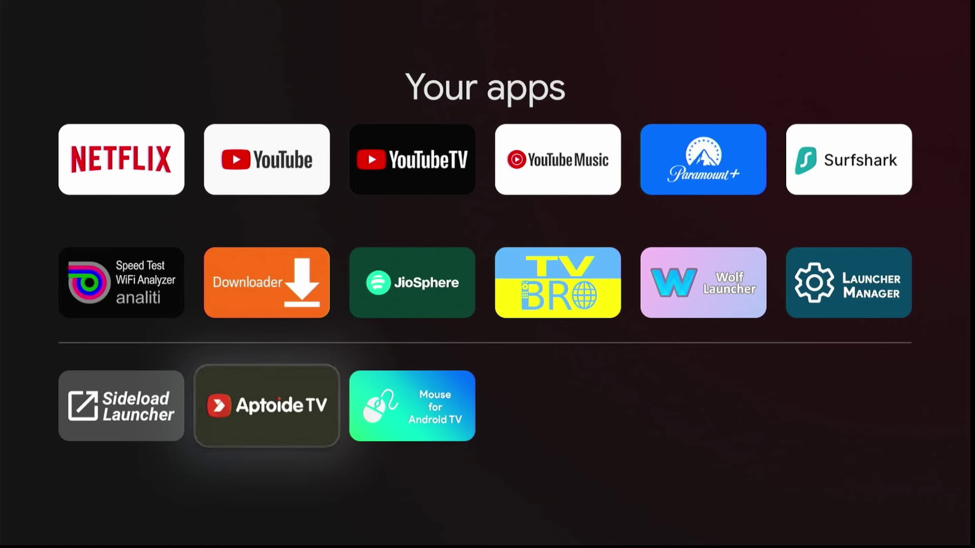
{"action": "key", "text": "Left"}
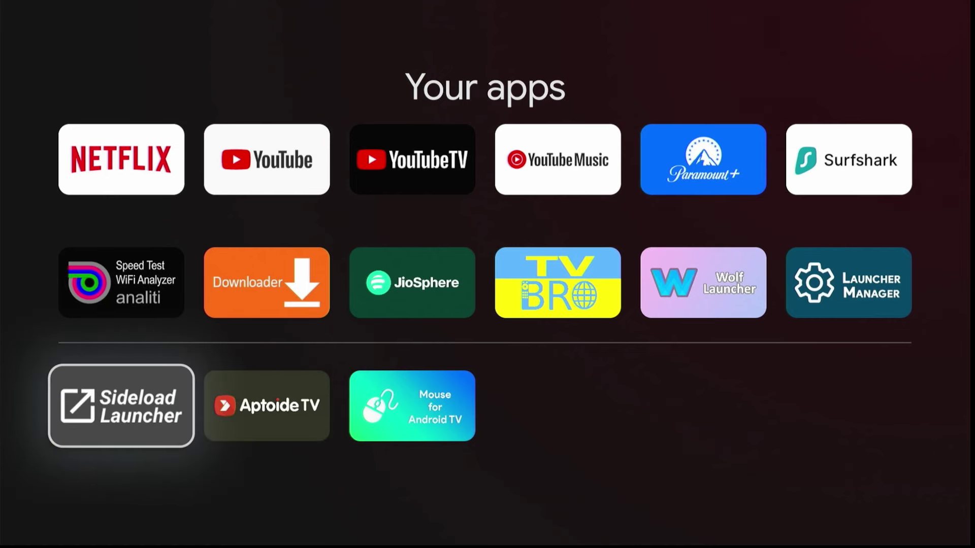
{"action": "key", "text": "Right"}
{"action": "key", "text": "Right"}
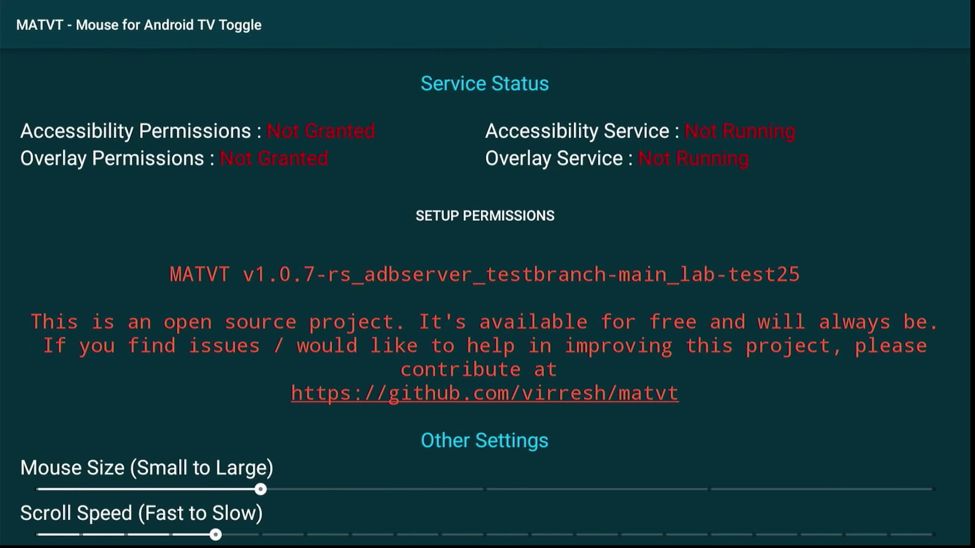
Start the permission setup and allow MATVT - Mouse for Android TV Toggle to display over other apps.
{"action": "key", "text": "Down"}
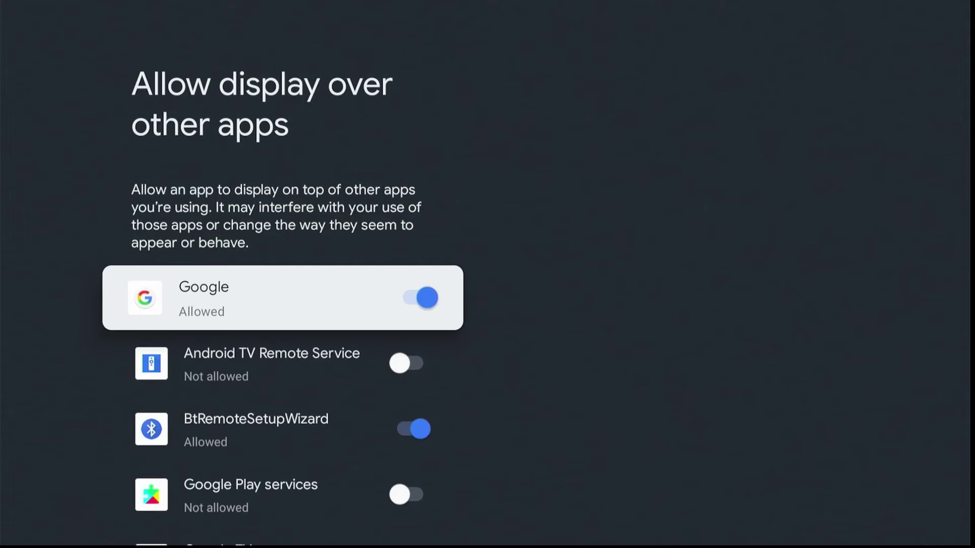
{"action": "key", "text": "Down"}
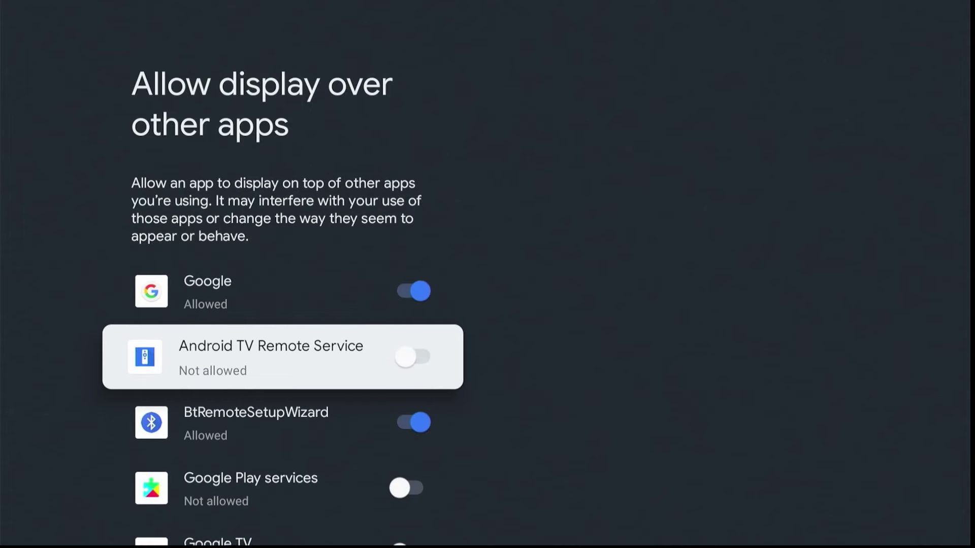
{"action": "key", "text": "Down"}
{"action": "key", "text": "Down"}
{"action": "key", "text": "Down"}
{"action": "key", "text": "Down"}
{"action": "key", "text": "Down"}
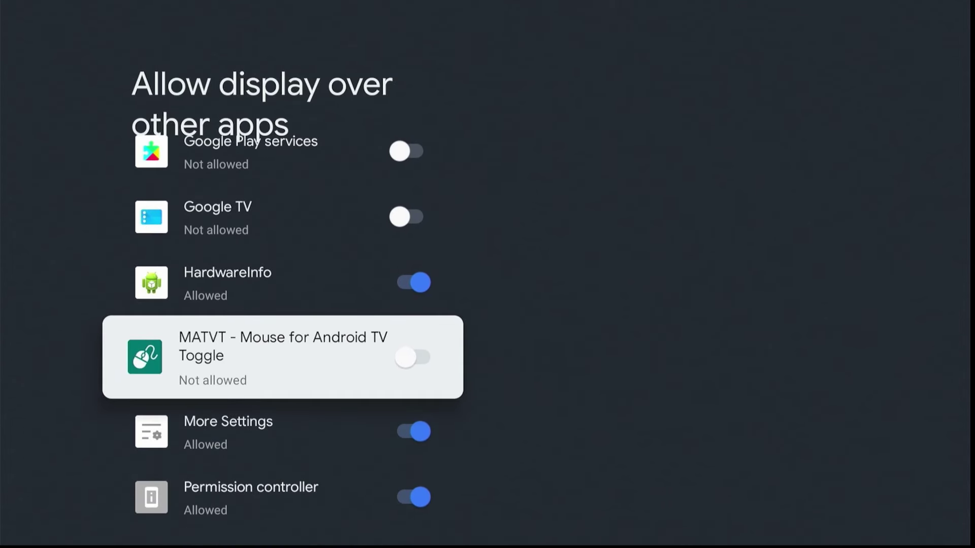
{"action": "key", "text": "Return"}
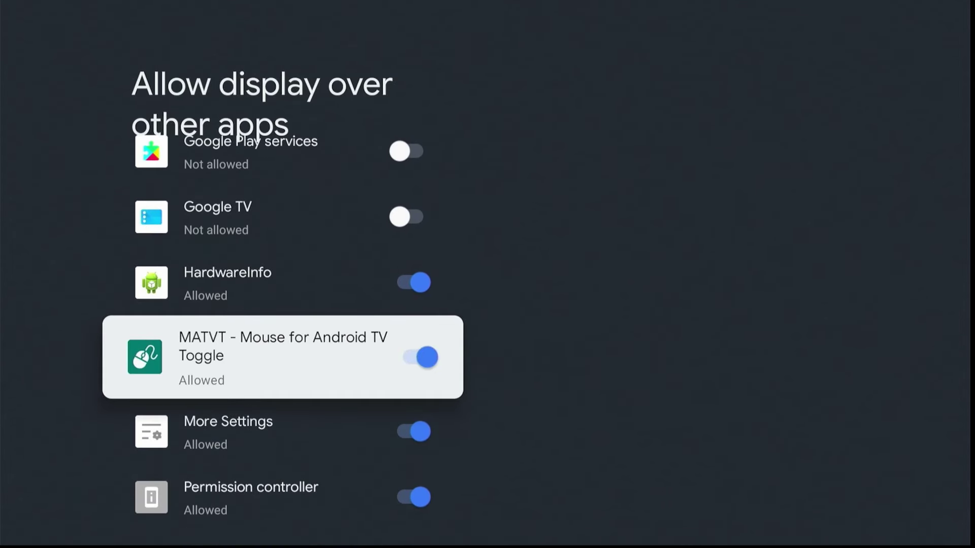
Enable the Mouse Toggle Service in the Accessibility settings and accept its use.
{"action": "key", "text": "Escape"}
{"action": "key", "text": "Down"}
{"action": "key", "text": "Down"}
{"action": "key", "text": "Down"}
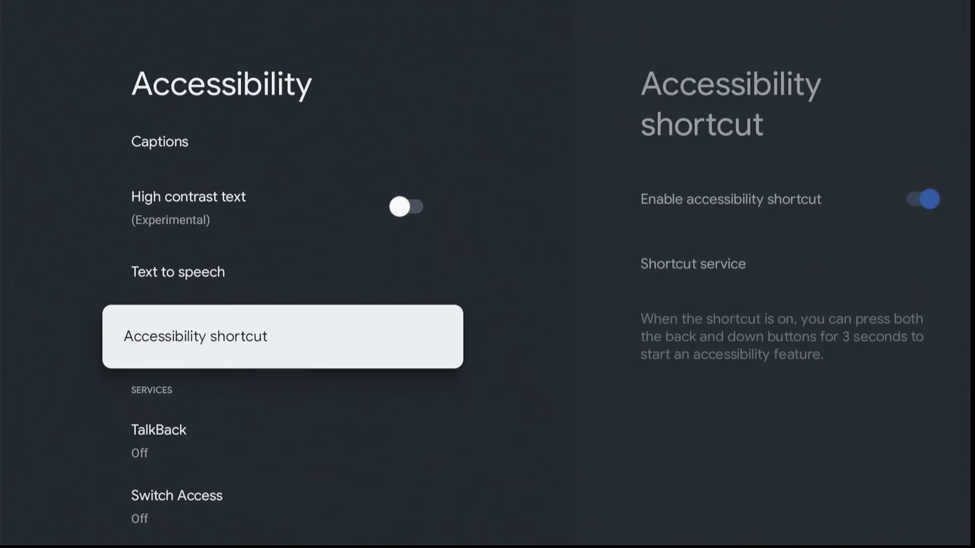
{"action": "key", "text": "Down"}
{"action": "key", "text": "Down"}
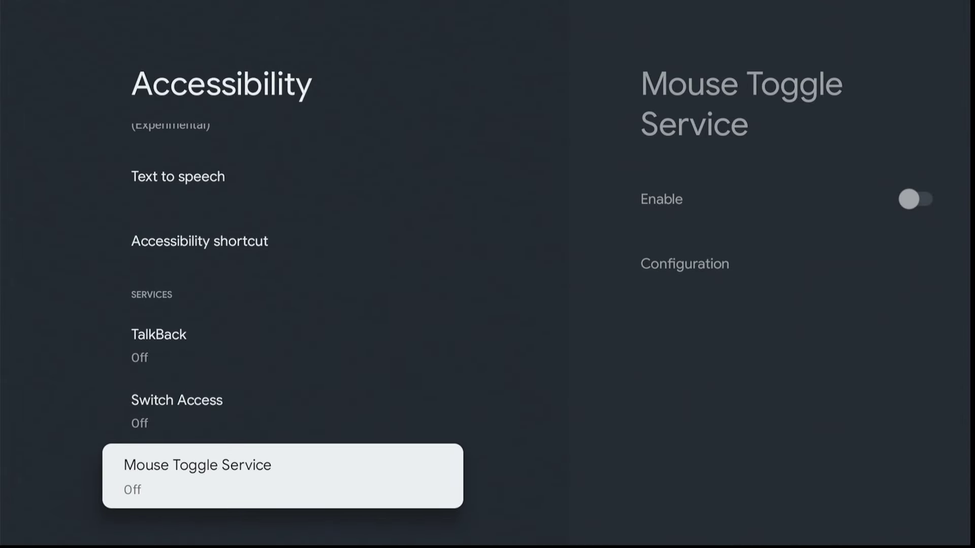
{"action": "key", "text": "Return"}
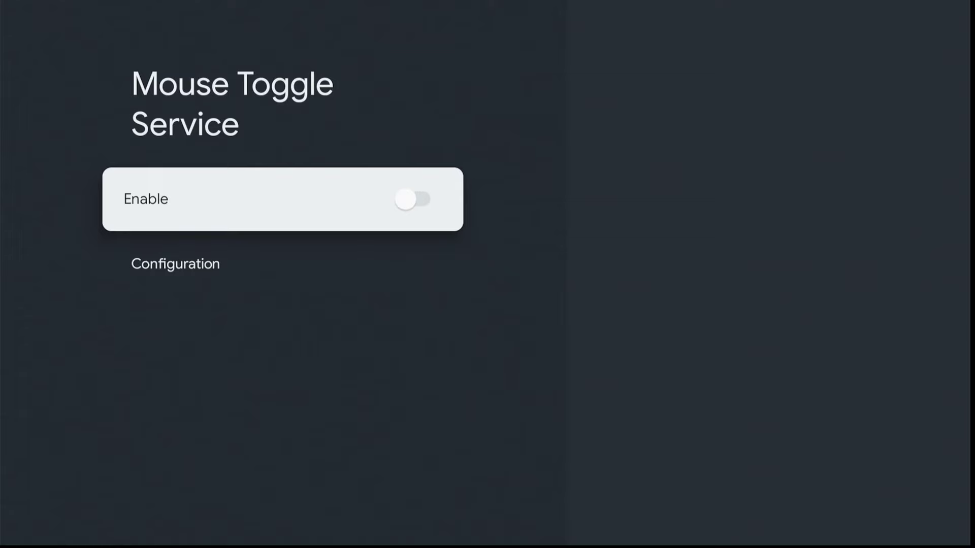
{"action": "key", "text": "Return"}
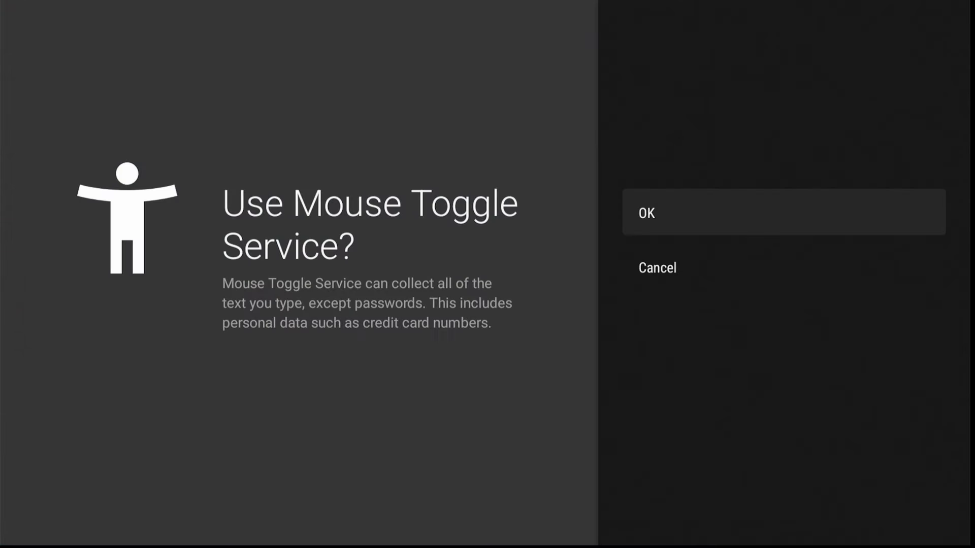
{"action": "key", "text": "Return"}
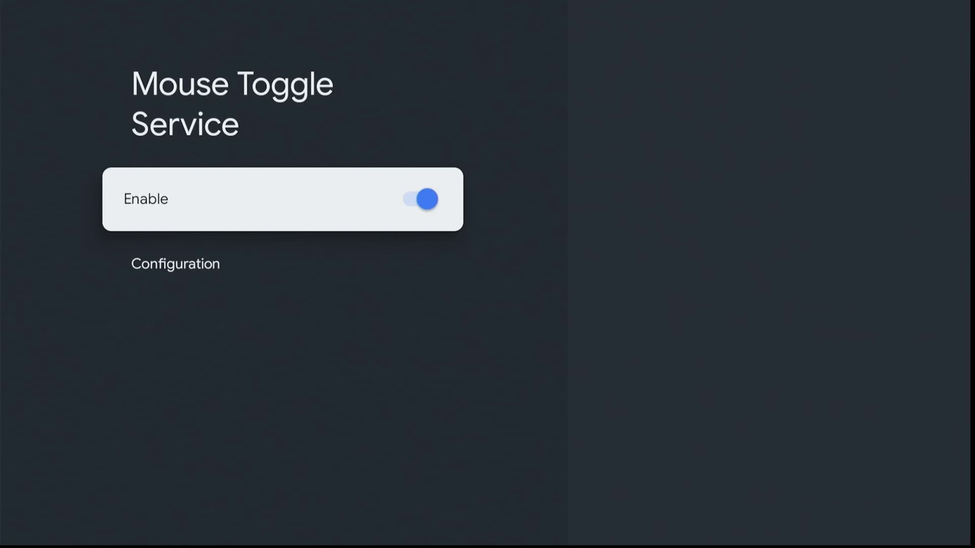
Open the configuration of the Mouse Toggle Service and go to its options.
{"action": "key", "text": "Down"}
{"action": "key", "text": "Return"}
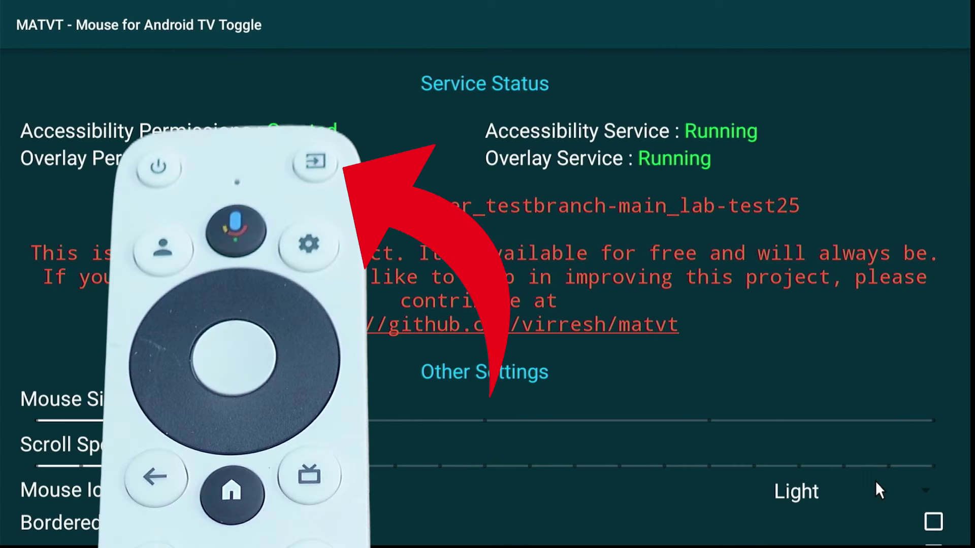
{"action": "key", "text": "Down"}
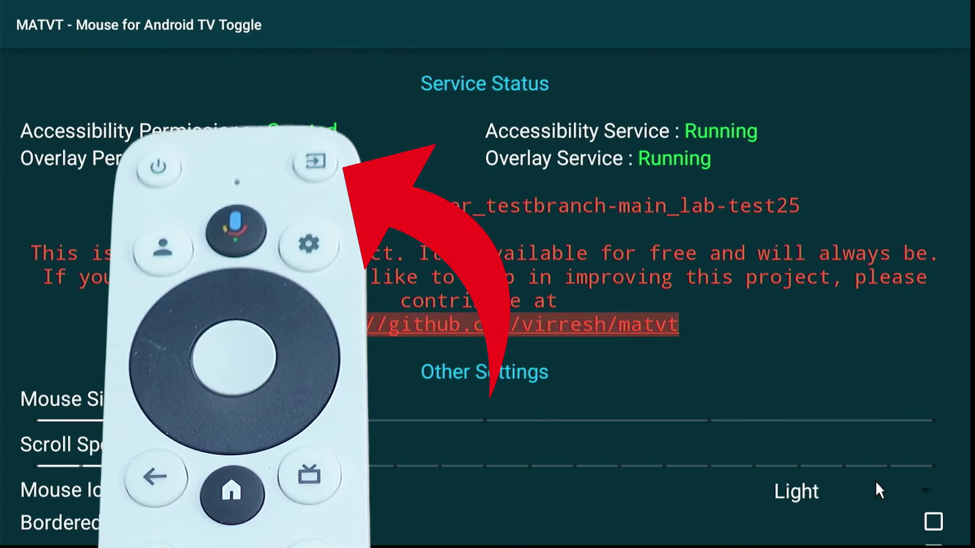
Use key detection to assign the remote's input-source key, code 178, as the new Boss Key and confirm the change.
{"action": "key", "text": "Down"}
{"action": "key", "text": "Down"}
{"action": "key", "text": "Down"}
{"action": "key", "text": "Down"}
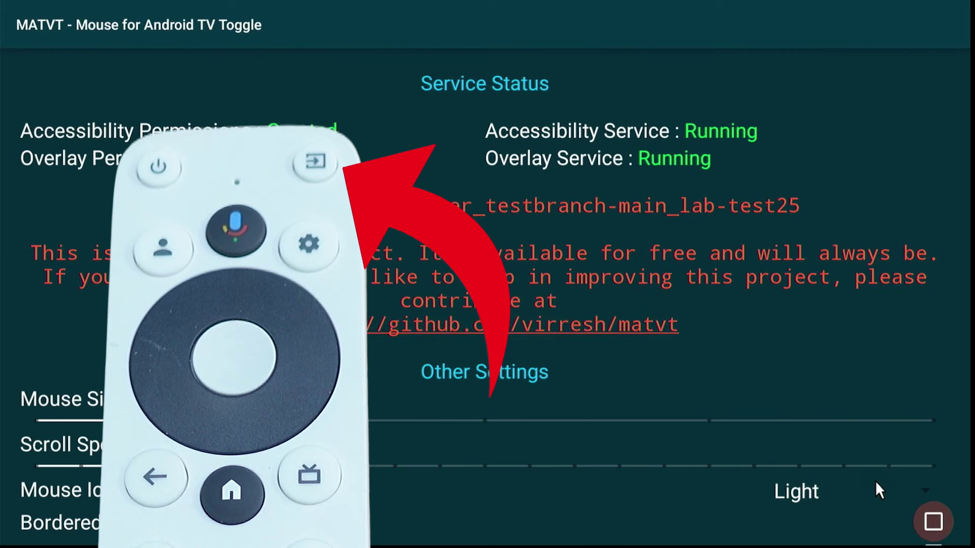
{"action": "key", "text": "Down"}
{"action": "key", "text": "Down"}
{"action": "key", "text": "Down"}
{"action": "key", "text": "Down"}
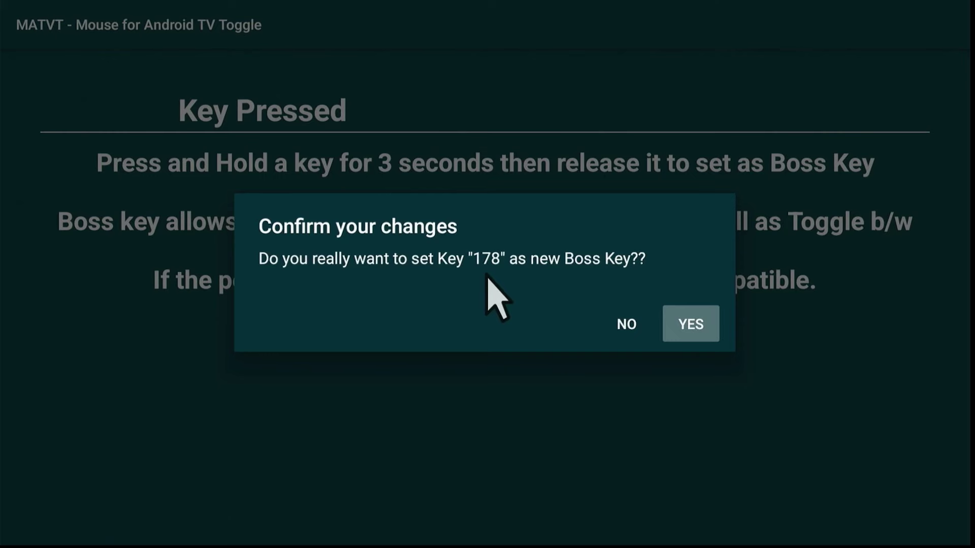
{"action": "key", "text": "Right"}
{"action": "key", "text": "Return"}
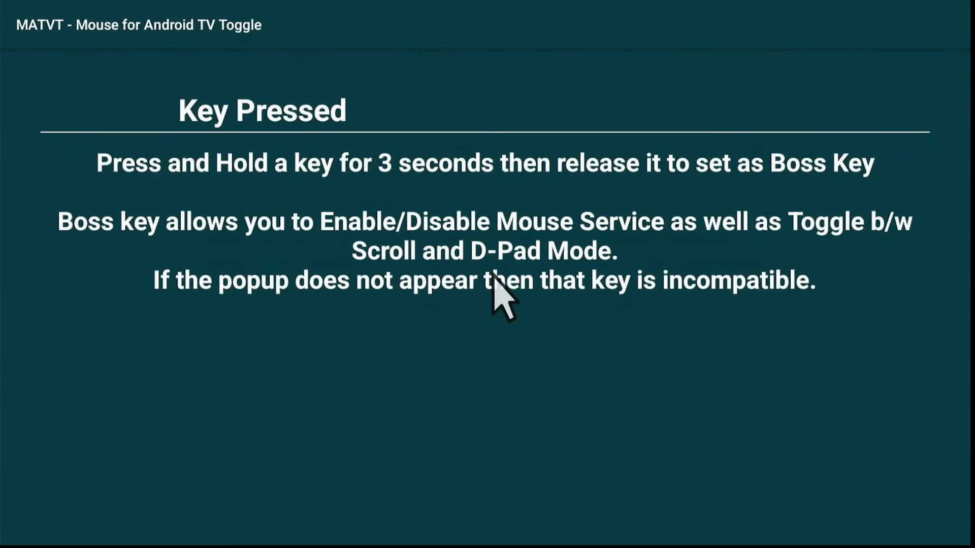
{"action": "key", "text": "F12"}
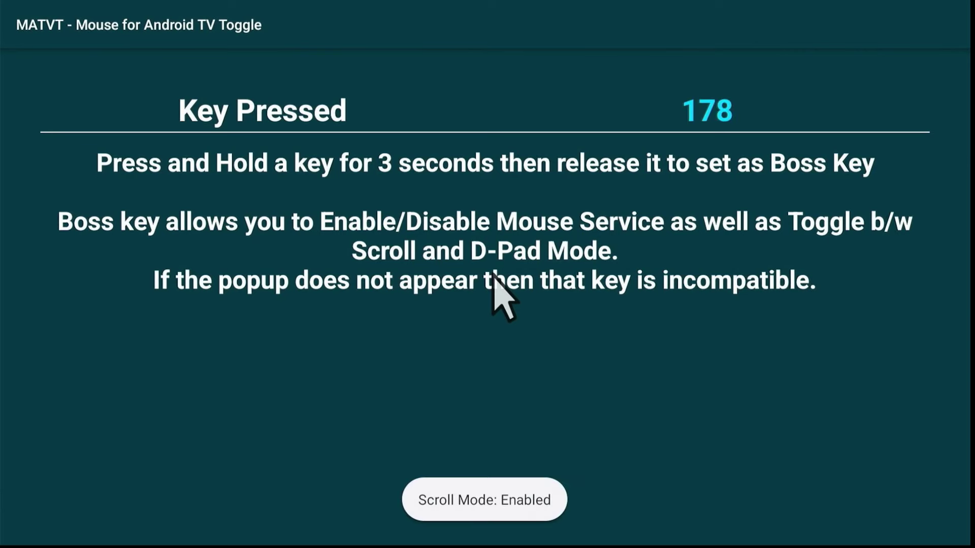
{"action": "key", "text": "F12"}
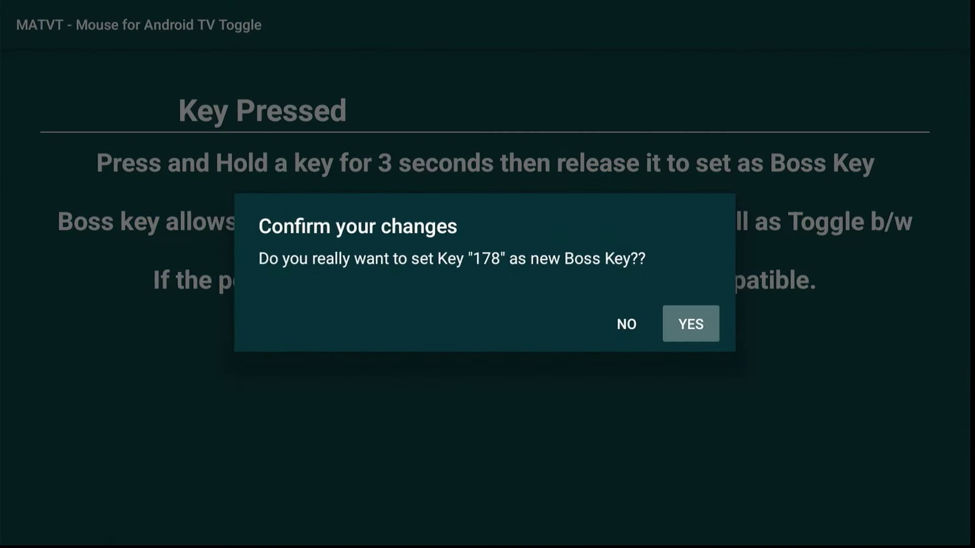
{"action": "key", "text": "Return"}
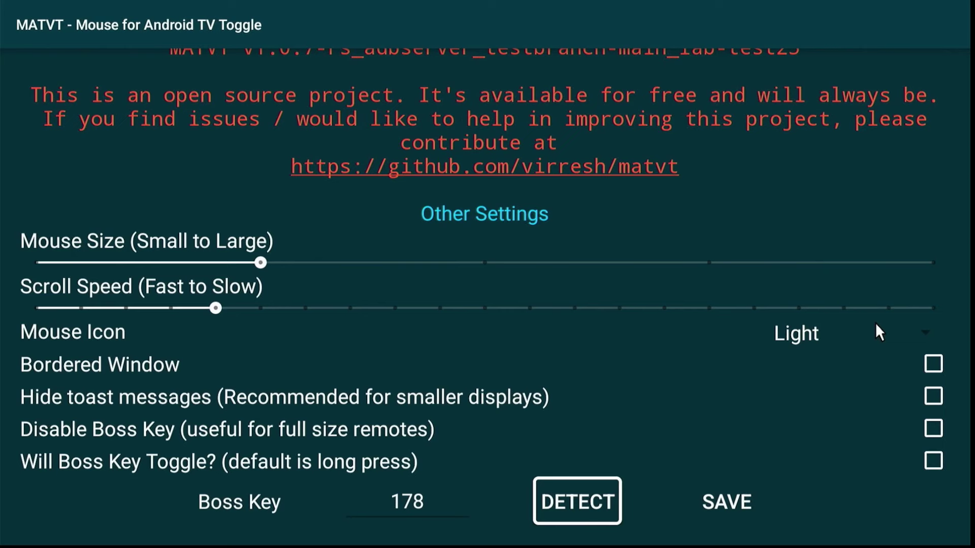
Test the Boss Key by cycling through mouse pointer, Scroll Mode and D-Pad Mode, and leave the mouse toggle settings.
{"action": "key", "text": "Menu"}
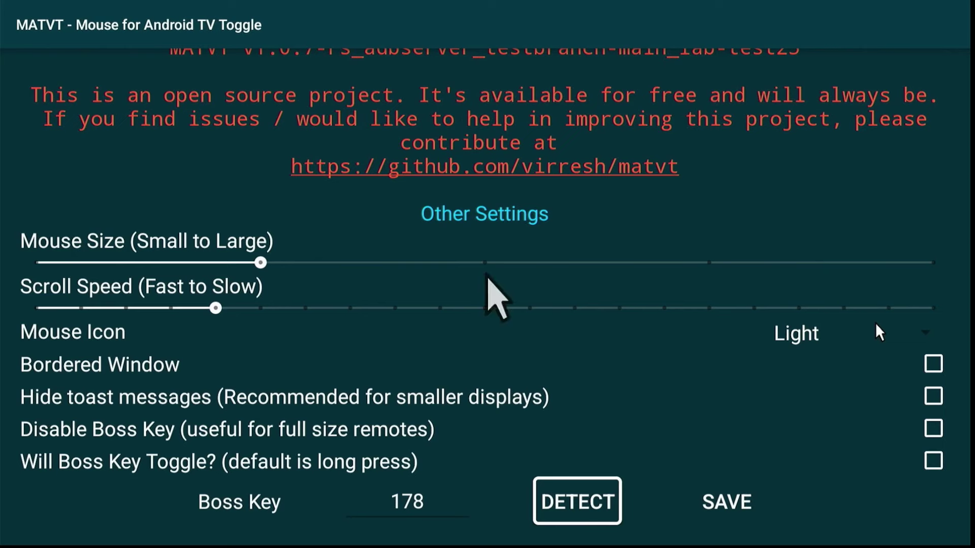
{"action": "key", "text": "Left"}
{"action": "key", "text": "Right"}
{"action": "key", "text": "Right"}
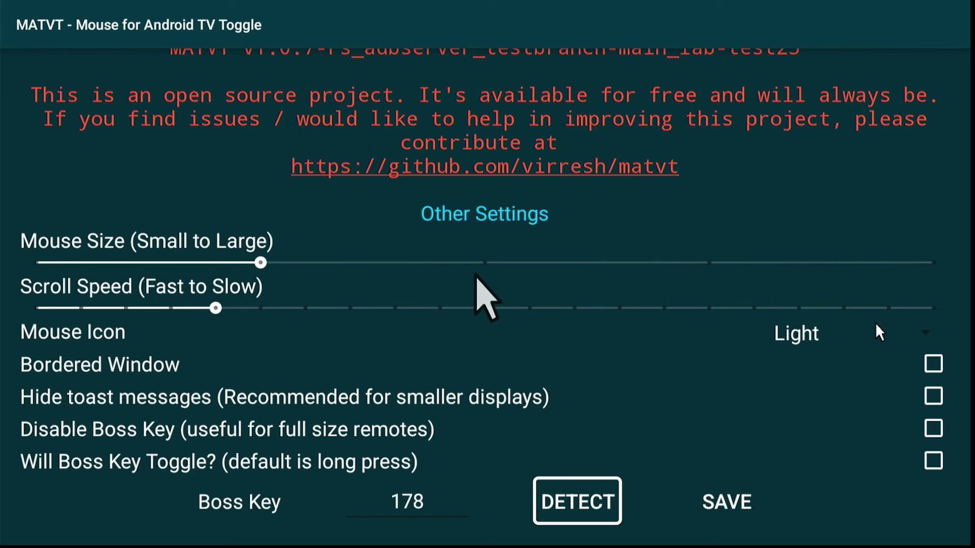
{"action": "key", "text": "Menu"}
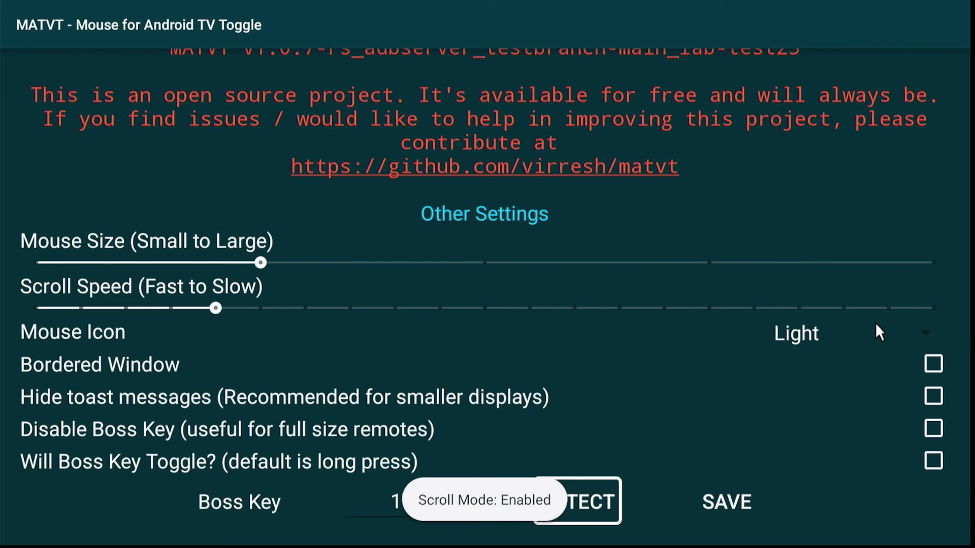
{"action": "key", "text": "Menu"}
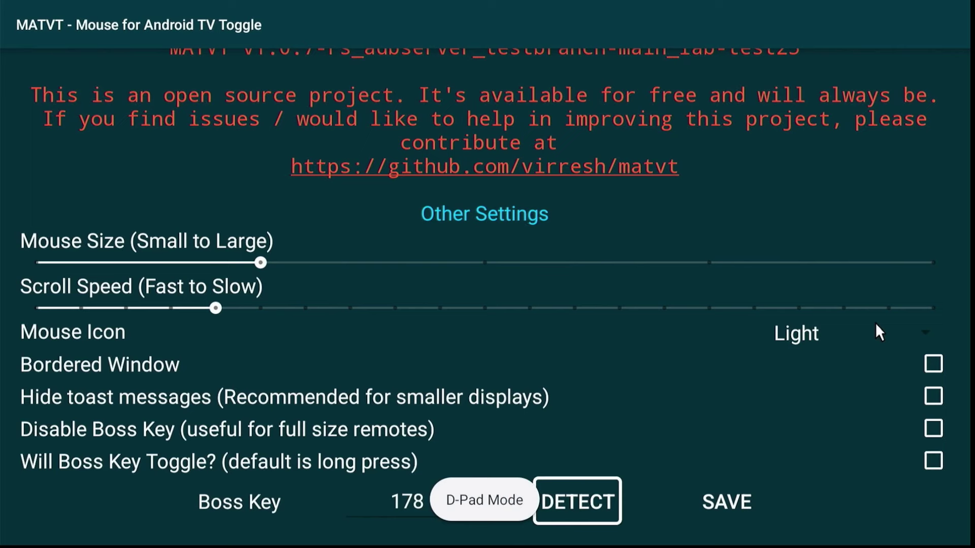
{"action": "key", "text": "Left"}
{"action": "key", "text": "Right"}
{"action": "key", "text": "Right"}
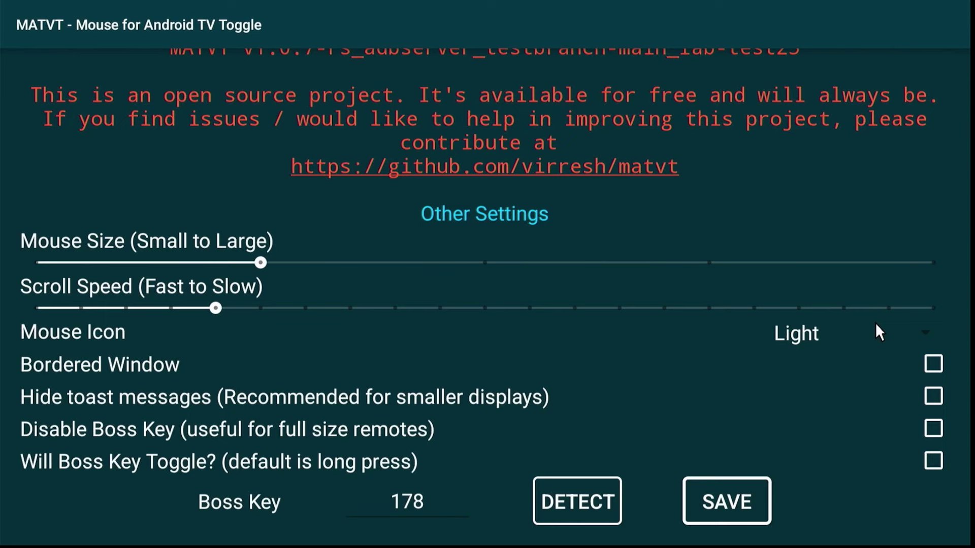
{"action": "key", "text": "Escape"}
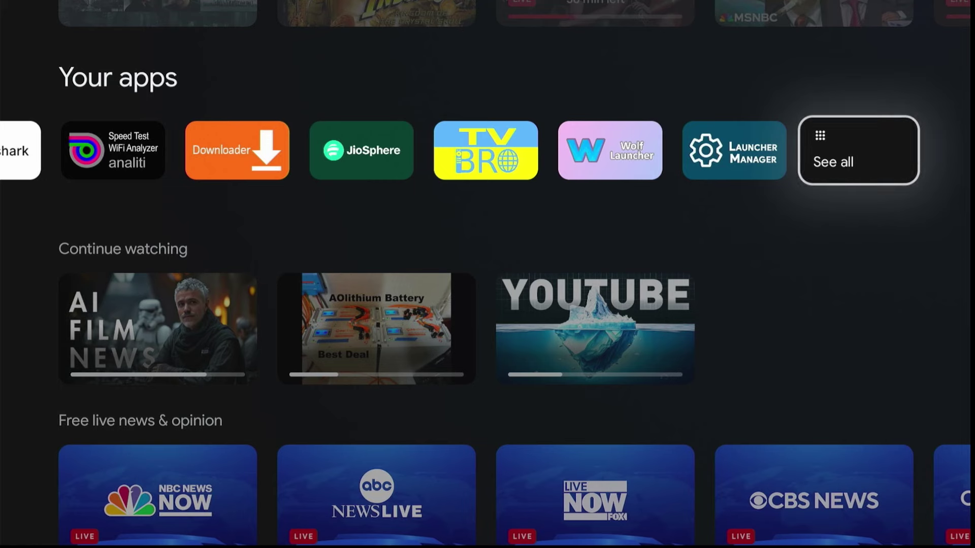
Look over the Your apps row and the recommendation rows of the Google TV home screen.
{"action": "key", "text": "Left"}
{"action": "key", "text": "Left"}
{"action": "key", "text": "Left"}
{"action": "key", "text": "Left"}
{"action": "key", "text": "Left"}
{"action": "key", "text": "Left"}
{"action": "key", "text": "Left"}
{"action": "key", "text": "Left"}
{"action": "key", "text": "Left"}
{"action": "key", "text": "Left"}
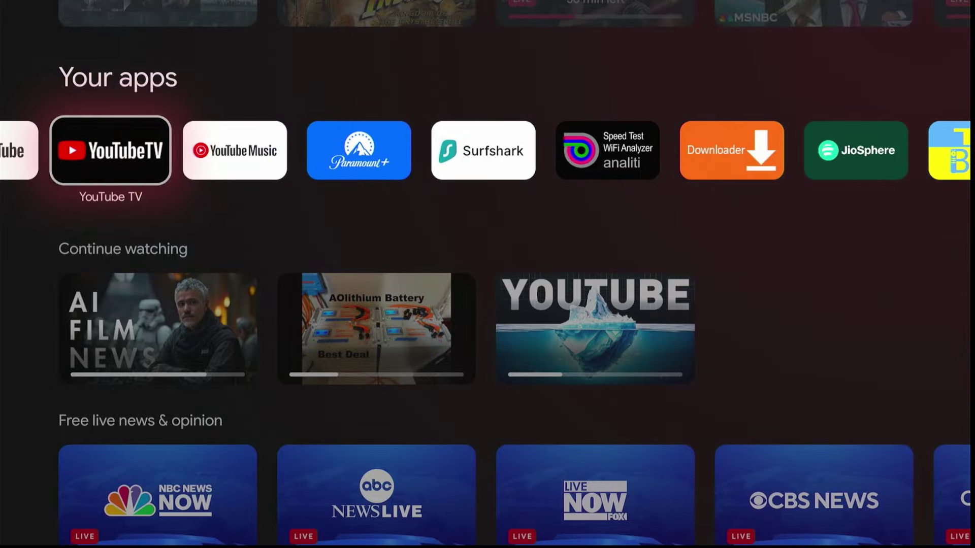
{"action": "key", "text": "Down"}
{"action": "key", "text": "Down"}
{"action": "key", "text": "Down"}
{"action": "key", "text": "Down"}
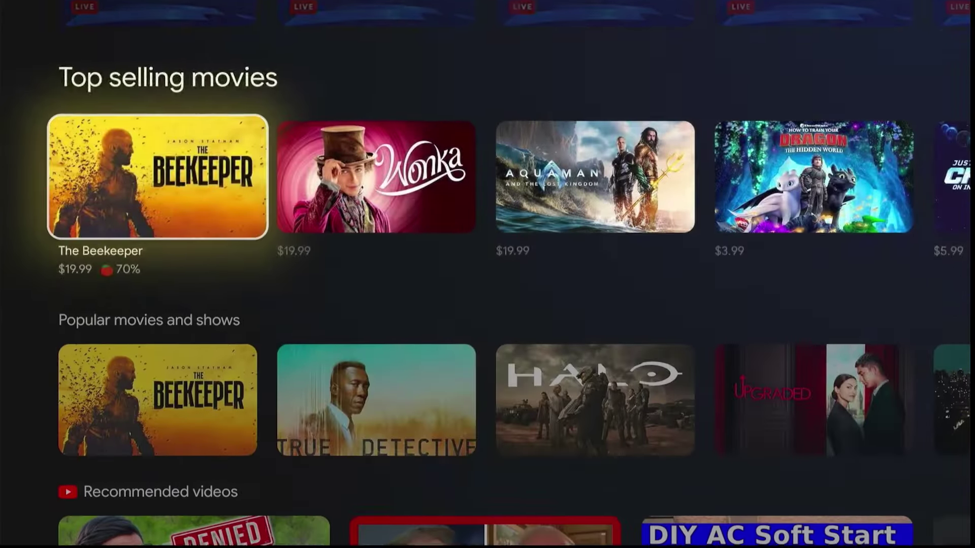
{"action": "key", "text": "Down"}
{"action": "key", "text": "Up"}
{"action": "key", "text": "Up"}
{"action": "key", "text": "Up"}
{"action": "key", "text": "Up"}
{"action": "key", "text": "Up"}
{"action": "key", "text": "Up"}
{"action": "key", "text": "Up"}
{"action": "key", "text": "Down"}
{"action": "key", "text": "Down"}
Open Launcher Manager from the Your apps row to switch the home screen to Wolf Launcher.
{"action": "key", "text": "Right"}
{"action": "key", "text": "Right"}
{"action": "key", "text": "Right"}
{"action": "key", "text": "Right"}
{"action": "key", "text": "Right"}
{"action": "key", "text": "Right"}
{"action": "key", "text": "Right"}
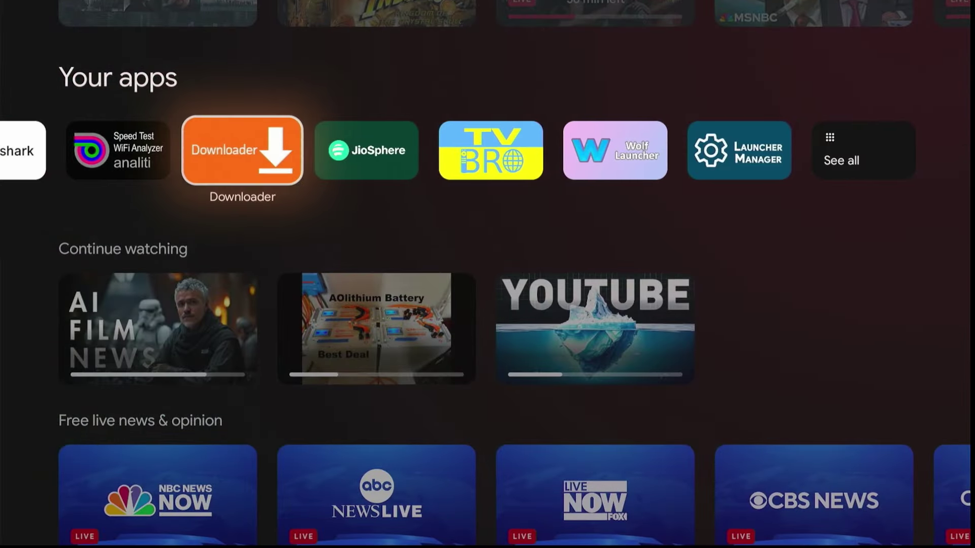
{"action": "key", "text": "Right"}
{"action": "key", "text": "Right"}
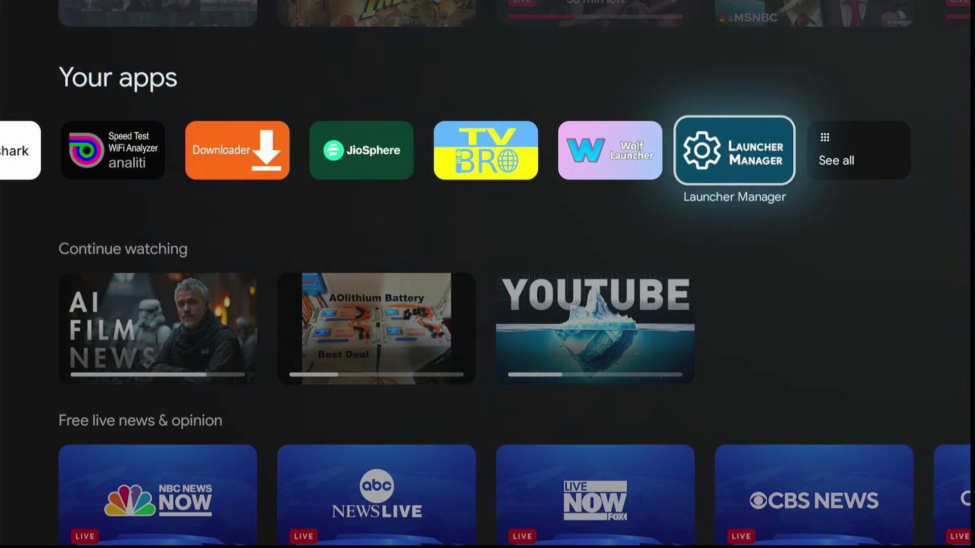
{"action": "key", "text": "Return"}
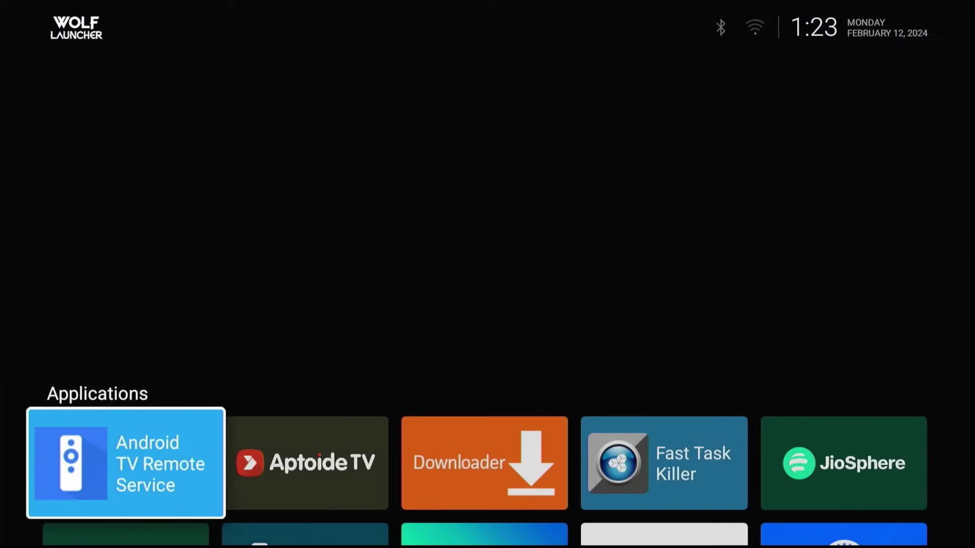
Look through all application tiles on the Wolf Launcher home screen.
{"action": "key", "text": "Down"}
{"action": "key", "text": "Down"}
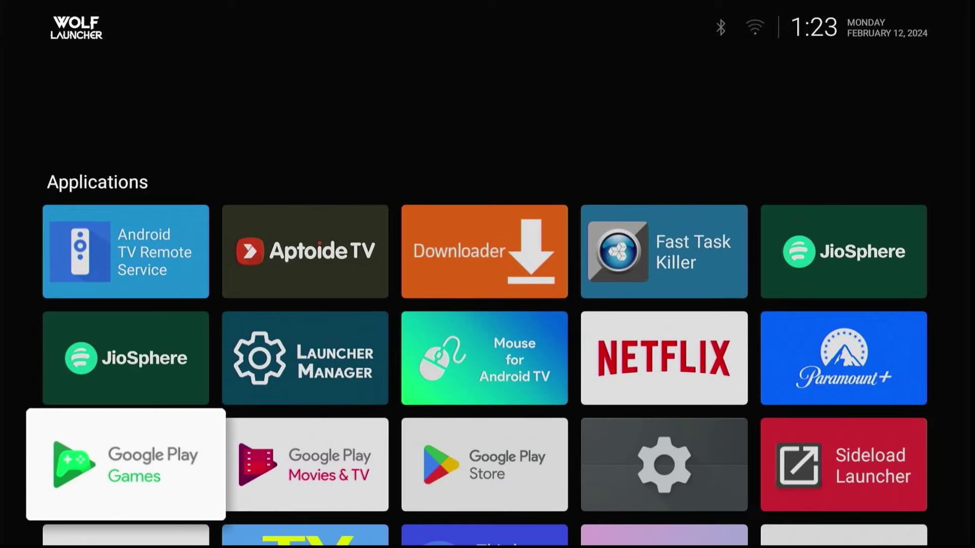
{"action": "key", "text": "Down"}
{"action": "key", "text": "Down"}
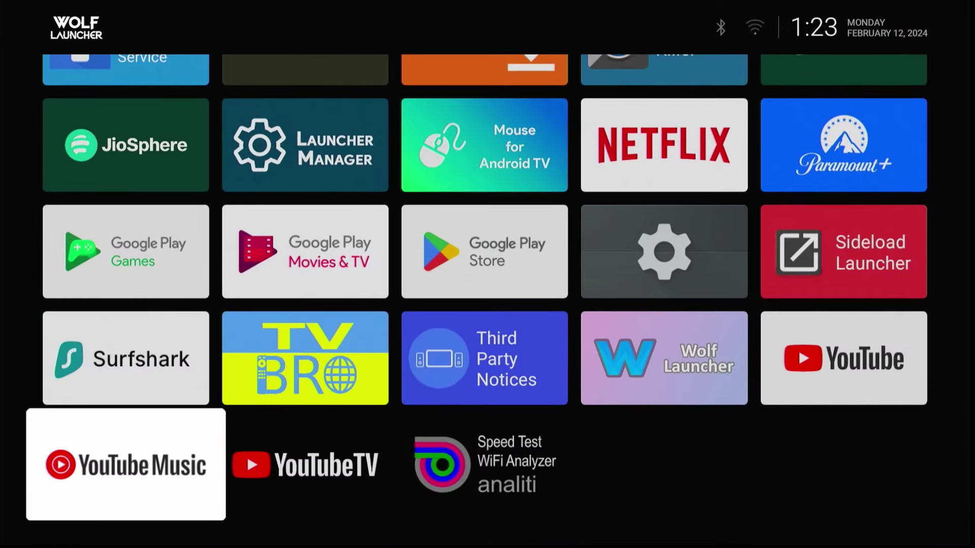
{"action": "key", "text": "Up"}
{"action": "key", "text": "Up"}
{"action": "key", "text": "Up"}
{"action": "key", "text": "Up"}
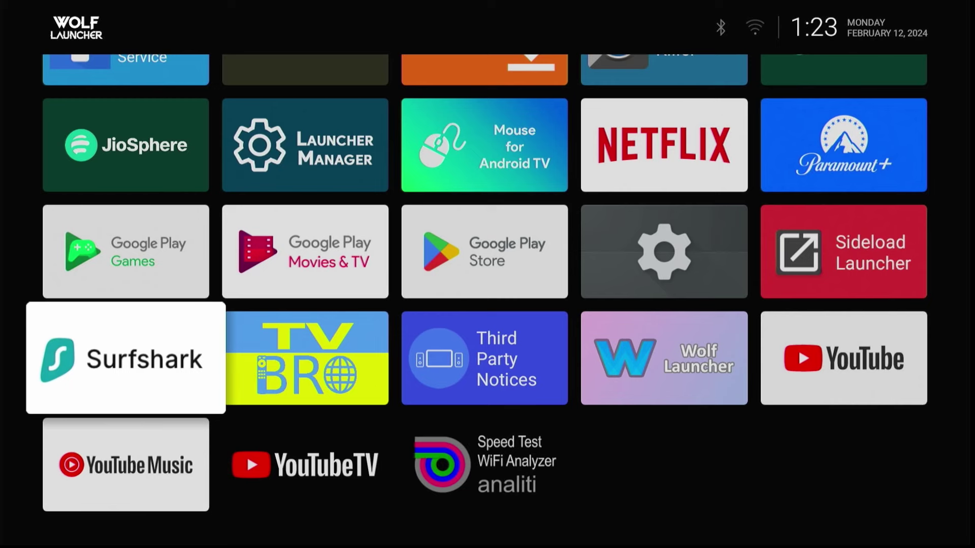
{"action": "key", "text": "Up"}
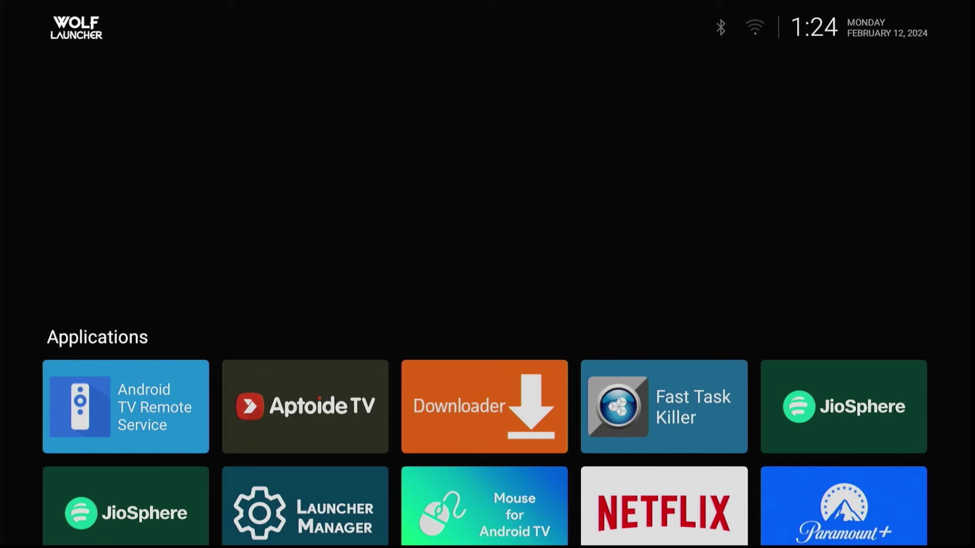
Open Launcher Manager from the Wolf Launcher applications and disable the custom launcher.
{"action": "key", "text": "Down"}
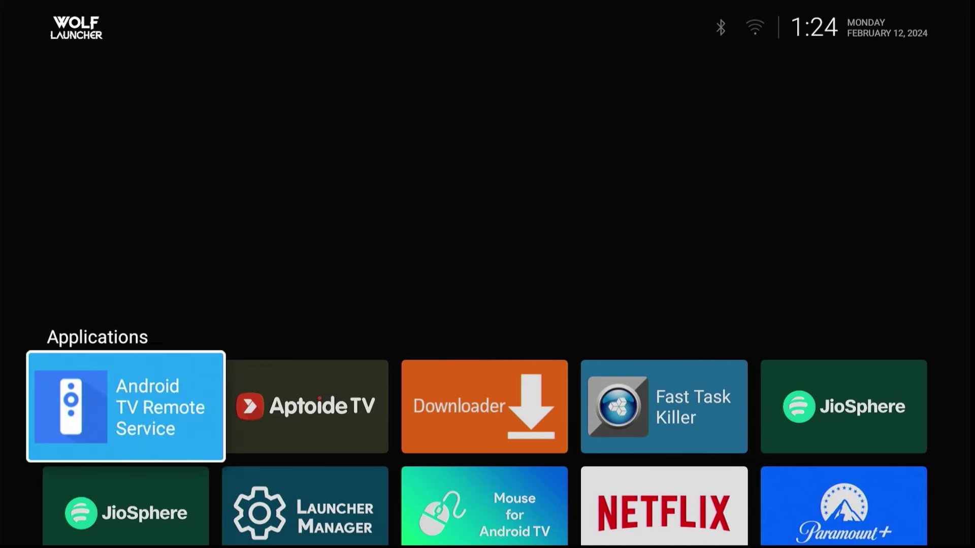
{"action": "key", "text": "Down"}
{"action": "key", "text": "Down"}
{"action": "key", "text": "Right"}
{"action": "key", "text": "Right"}
{"action": "key", "text": "Up"}
{"action": "key", "text": "Left"}
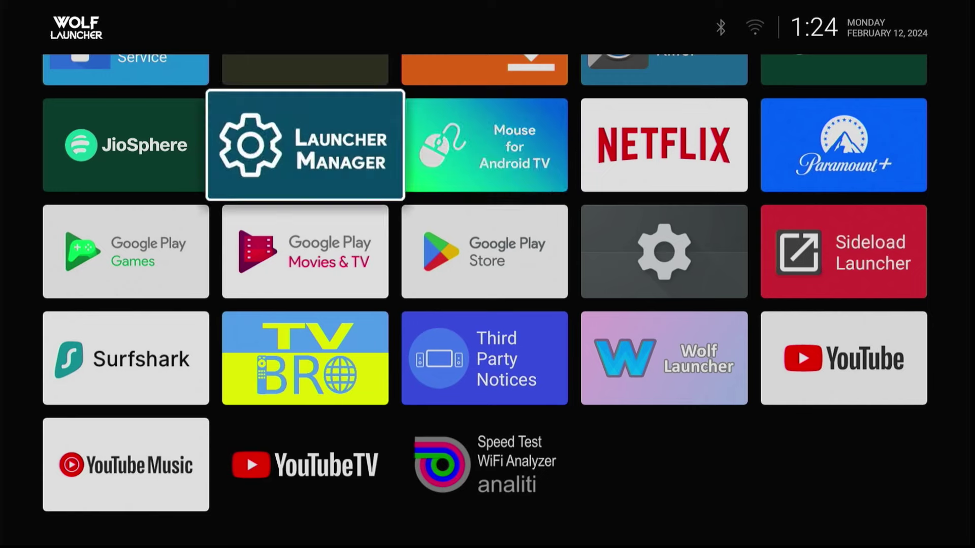
{"action": "key", "text": "Return"}
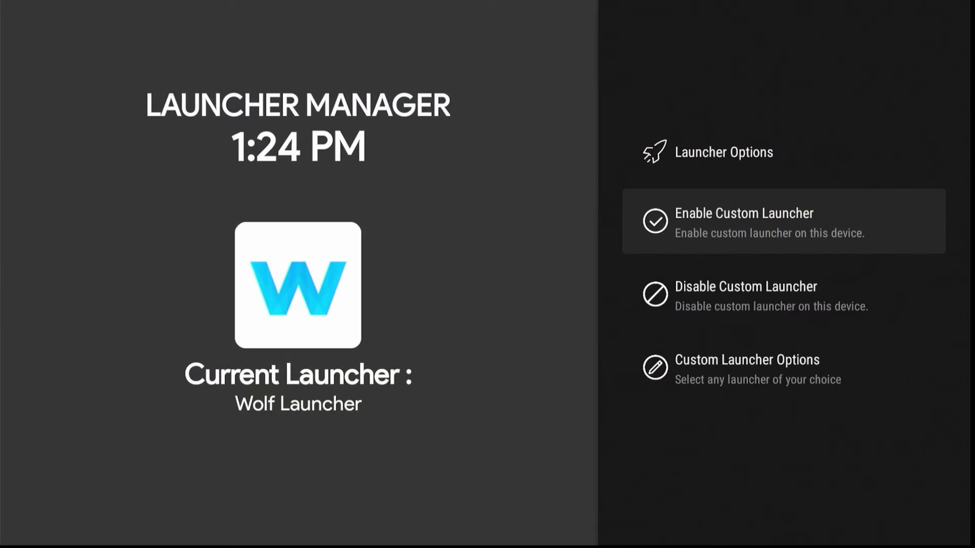
{"action": "key", "text": "Down"}
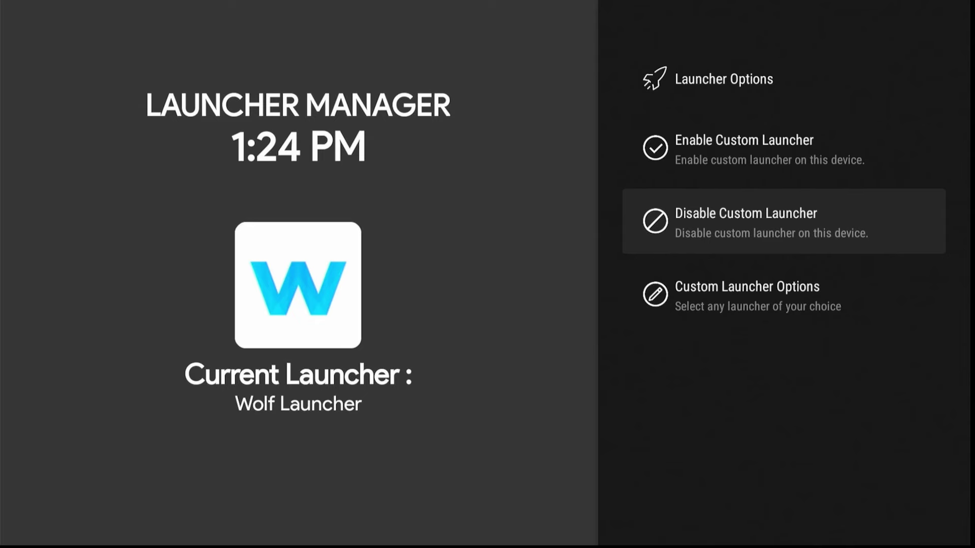
{"action": "key", "text": "Return"}
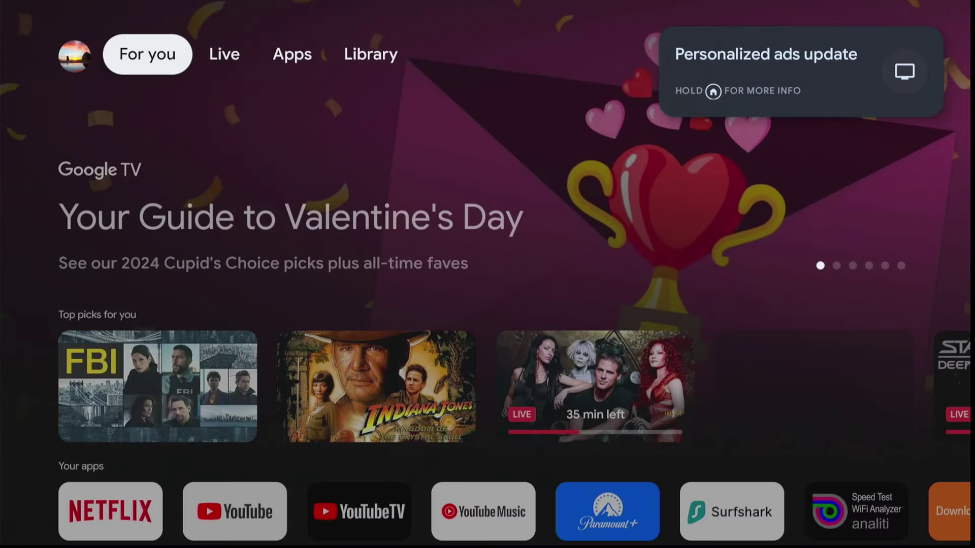
Open the application menu for the Wolf Launcher tile in the Applications section.
{"action": "key", "text": "Down"}
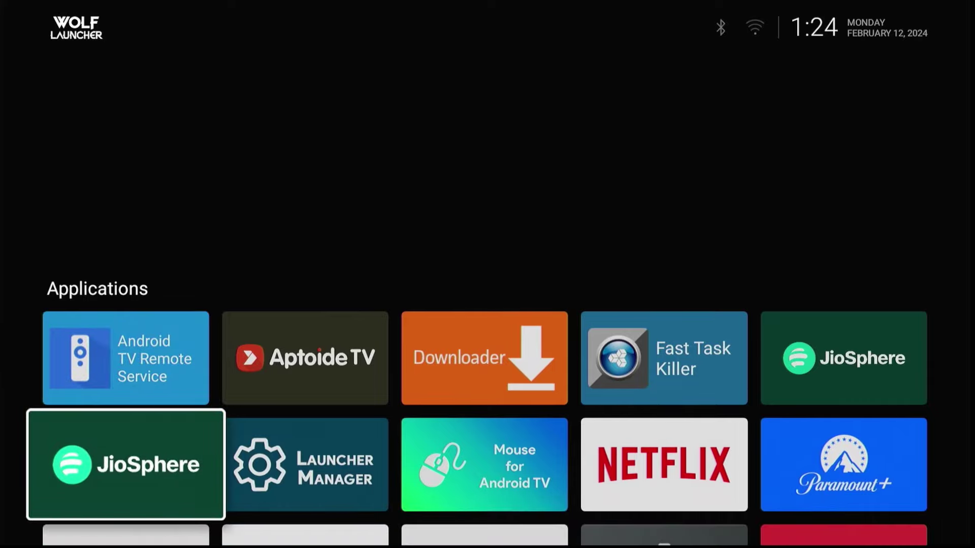
{"action": "key", "text": "Down"}
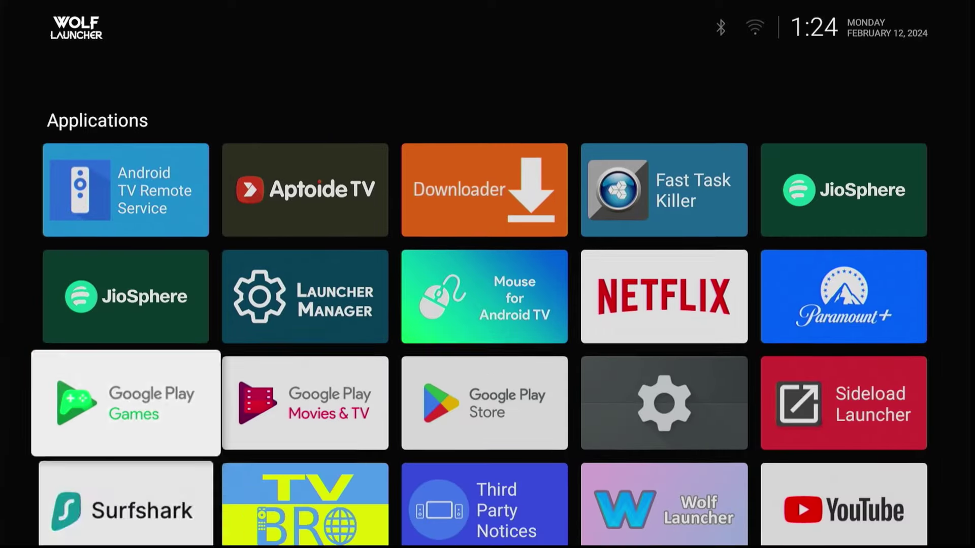
{"action": "key", "text": "Down"}
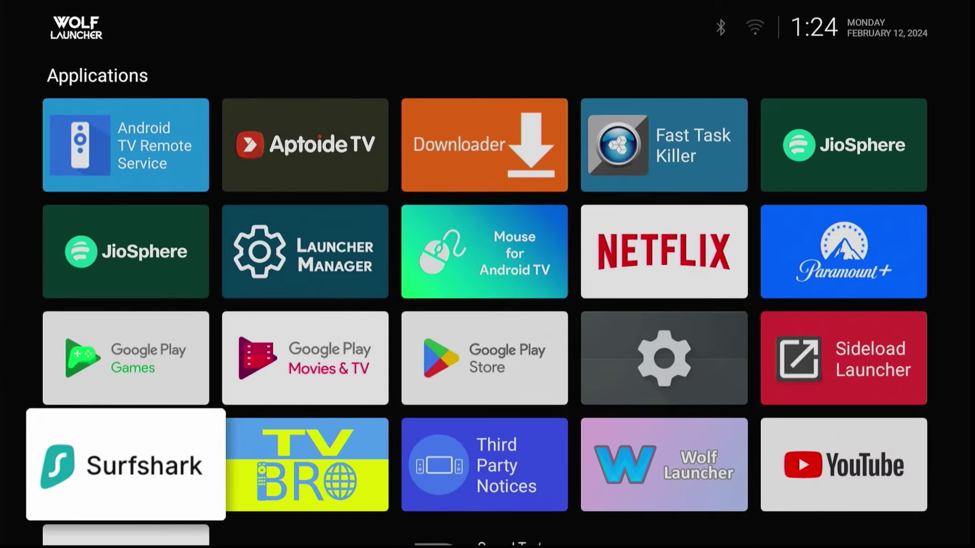
{"action": "key", "text": "Right"}
{"action": "key", "text": "Right"}
{"action": "key", "text": "Right"}
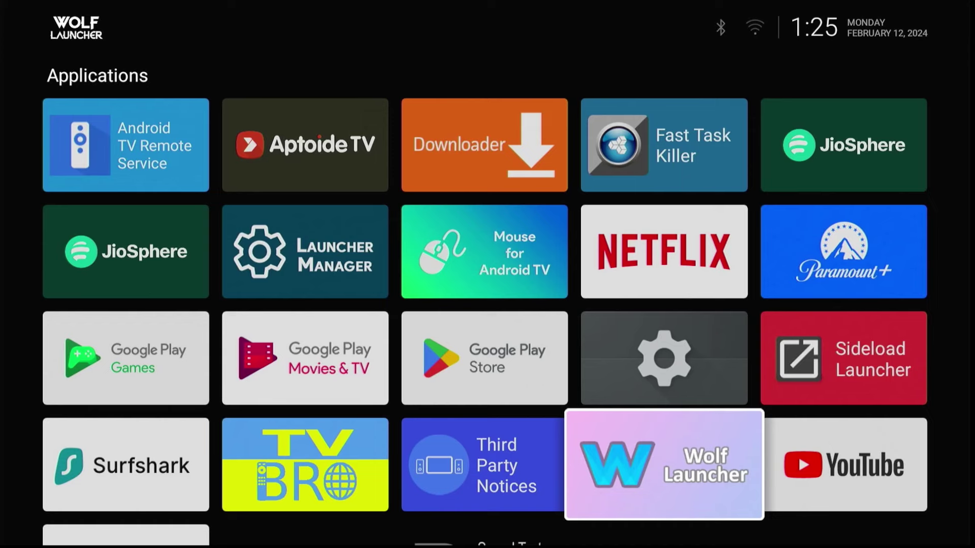
{"action": "key", "text": "Menu"}
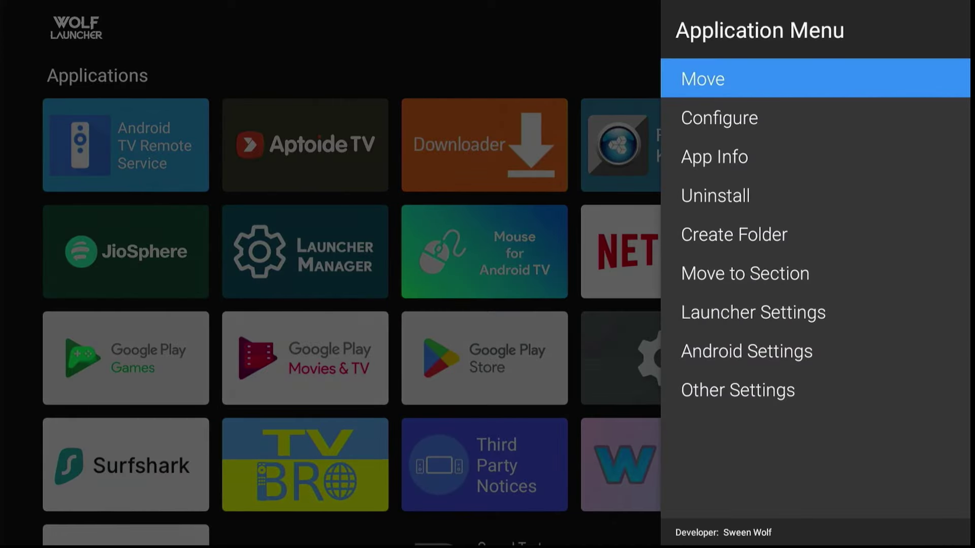
{"action": "key", "text": "Escape"}
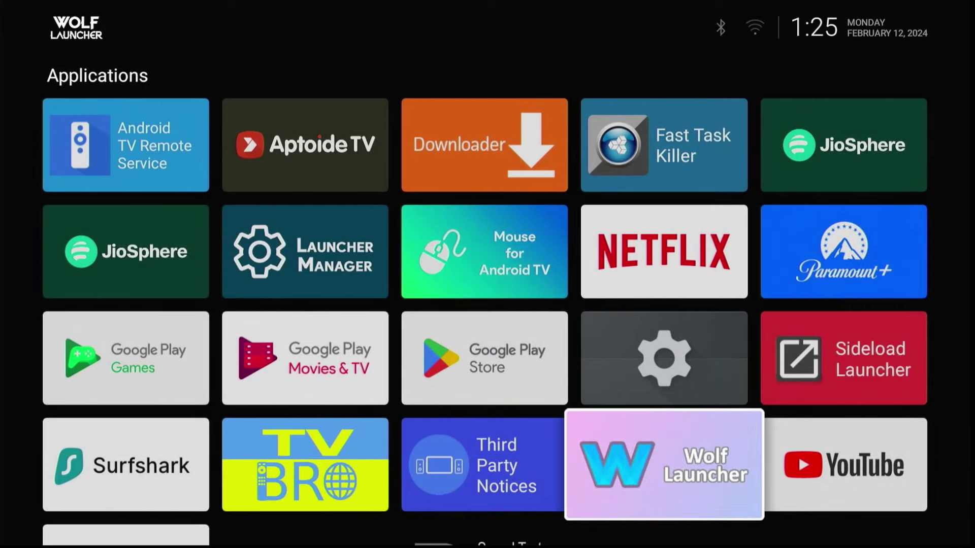
{"action": "key", "text": "Menu"}
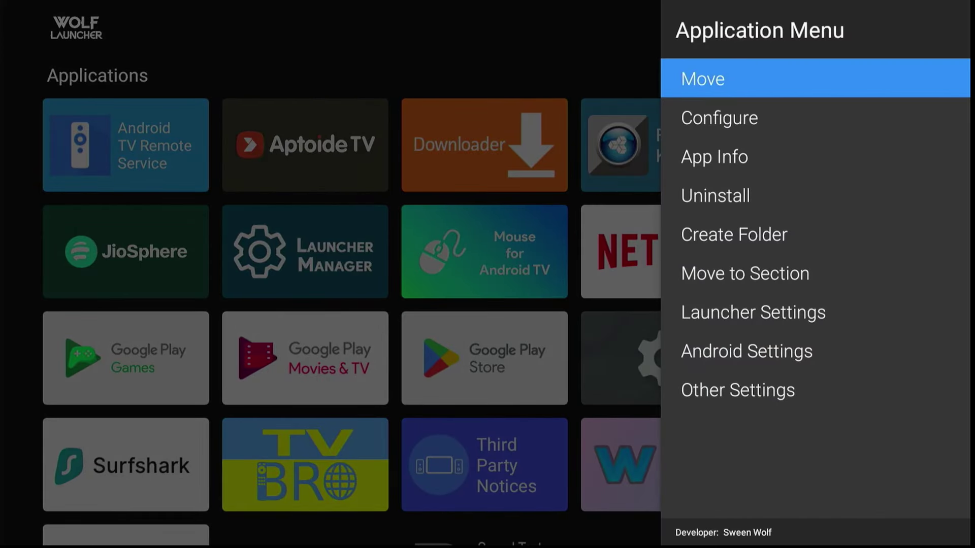
Look through the Wolf Launcher application menu and its Launcher Settings entries, including Sections, Wallpaper, Hidden Apps and Status Bar.
{"action": "key", "text": "Down"}
{"action": "key", "text": "Down"}
{"action": "key", "text": "Down"}
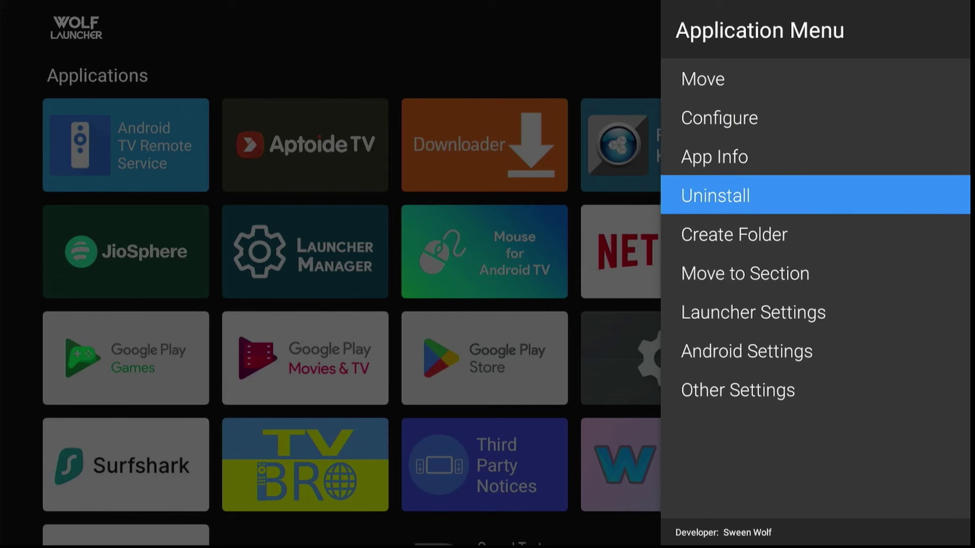
{"action": "key", "text": "Down"}
{"action": "key", "text": "Down"}
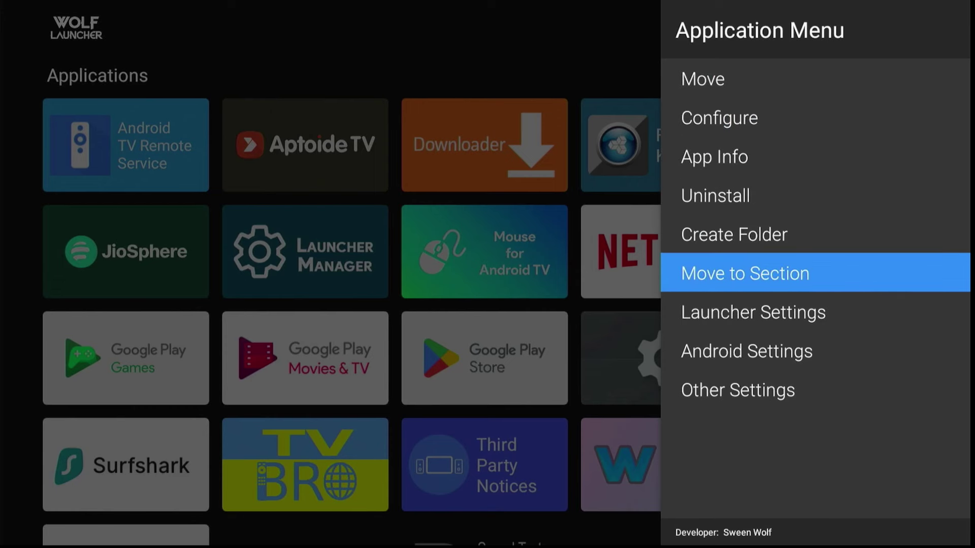
{"action": "key", "text": "Down"}
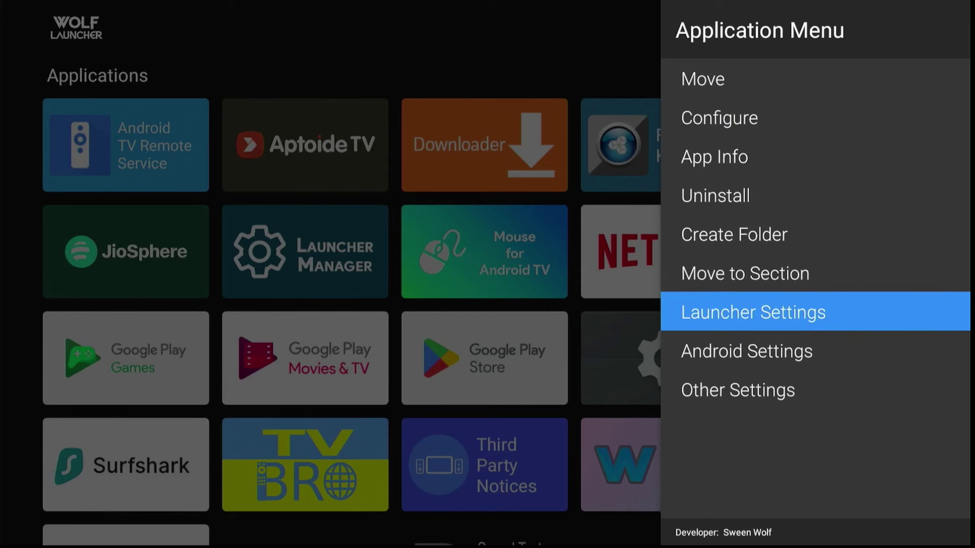
{"action": "key", "text": "Return"}
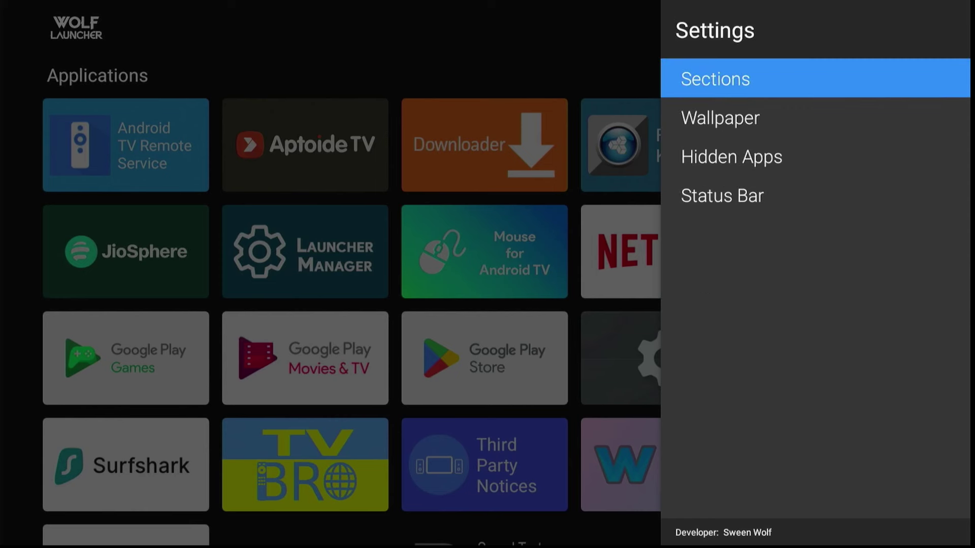
{"action": "key", "text": "Down"}
{"action": "key", "text": "Down"}
{"action": "key", "text": "Down"}
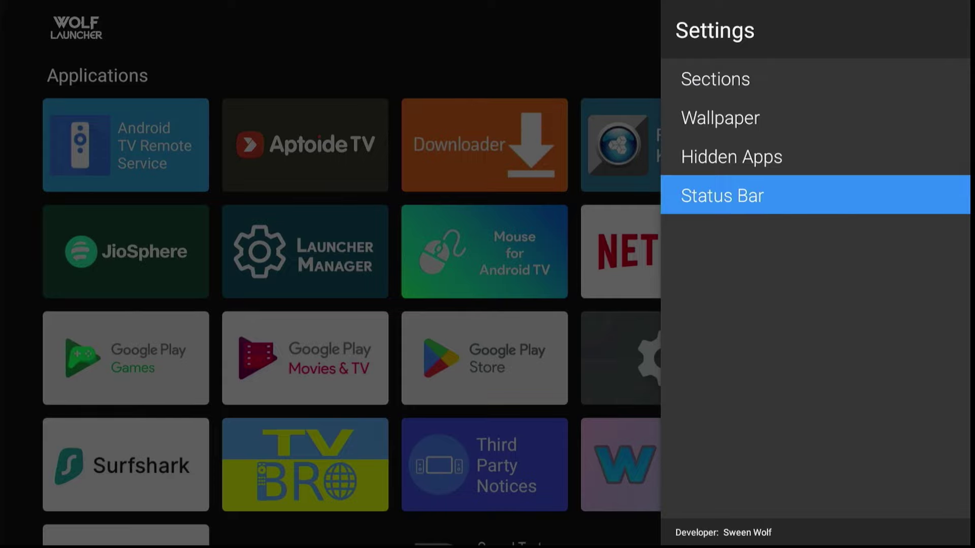
{"action": "key", "text": "Escape"}
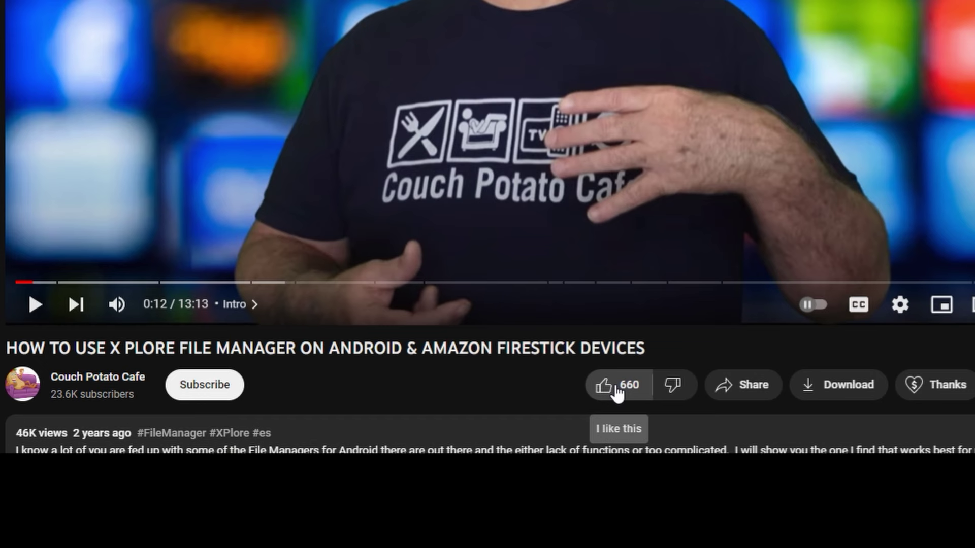
On YouTube, like the X-plore File Manager video, subscribe to the Couch Potato Cafe channel and open its subscription options.
{"action": "left_click", "coordinate": [617, 392]}
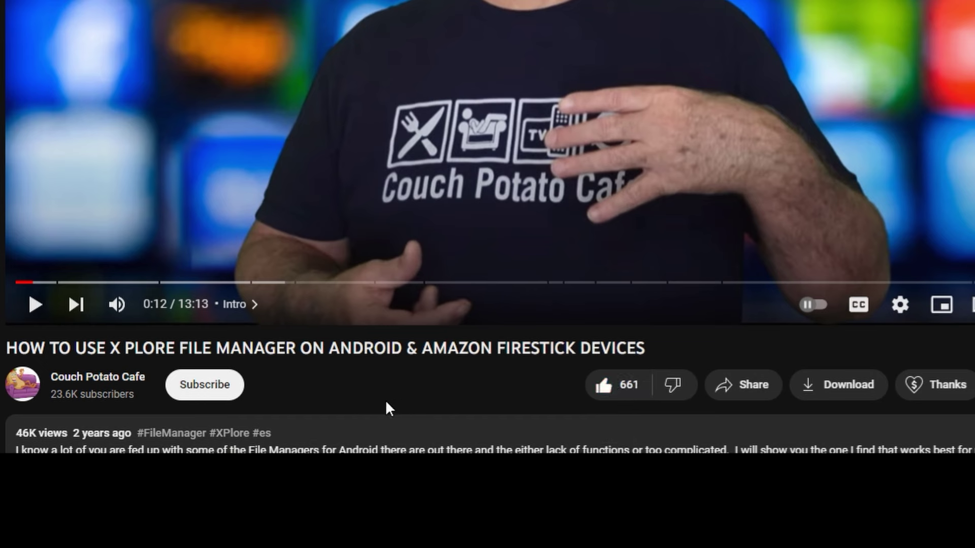
{"action": "left_click", "coordinate": [219, 392]}
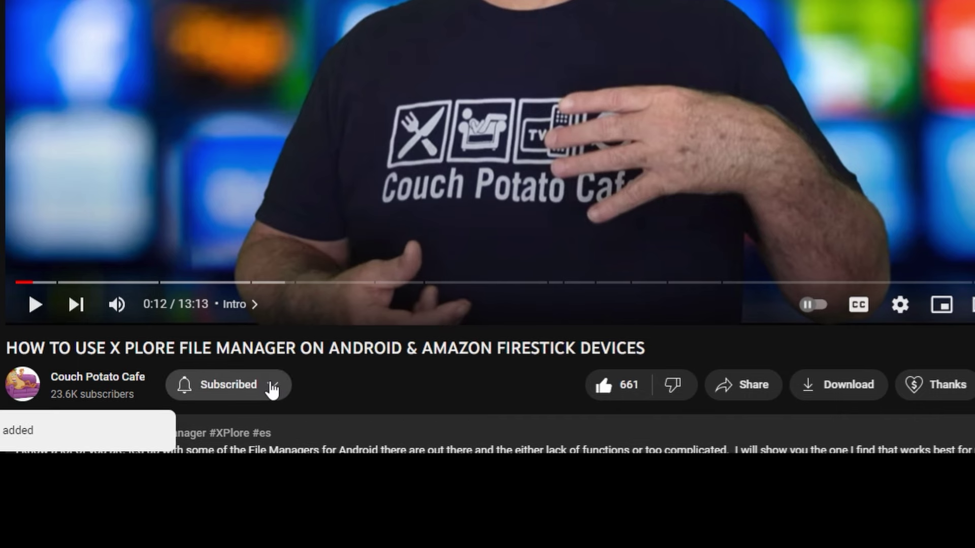
{"action": "left_click", "coordinate": [272, 390]}
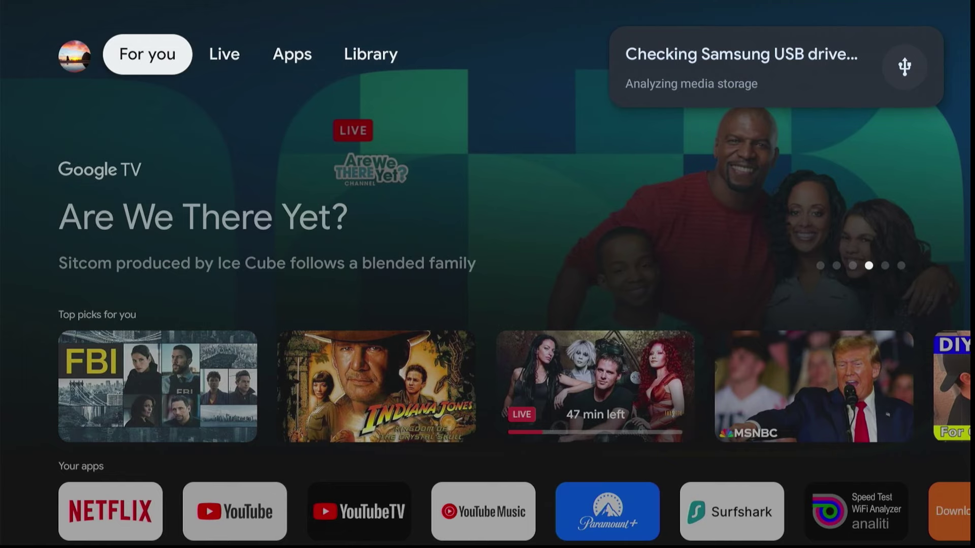
On Google TV, open the setup options for the connected Samsung USB drive from its notification.
{"action": "key", "text": "Menu"}
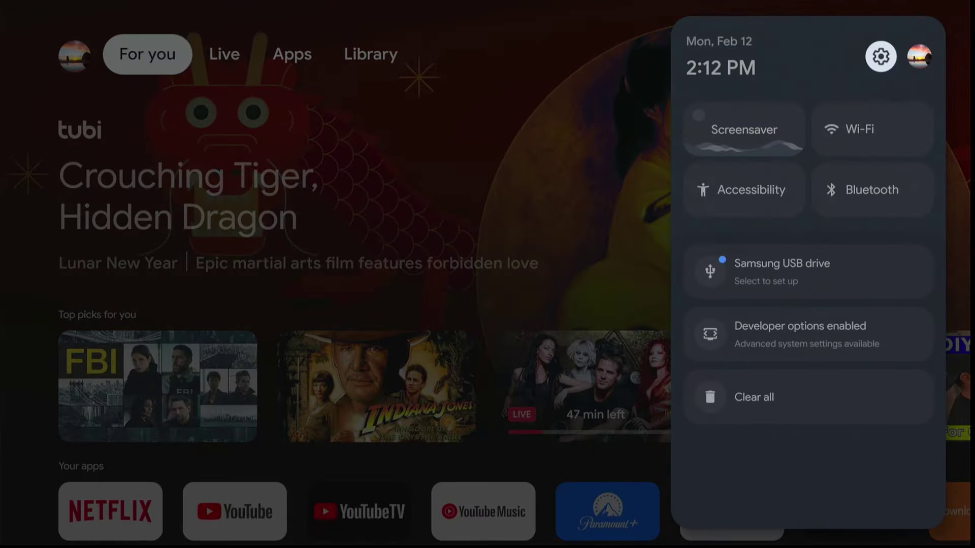
{"action": "key", "text": "Down"}
{"action": "key", "text": "Down"}
{"action": "key", "text": "Down"}
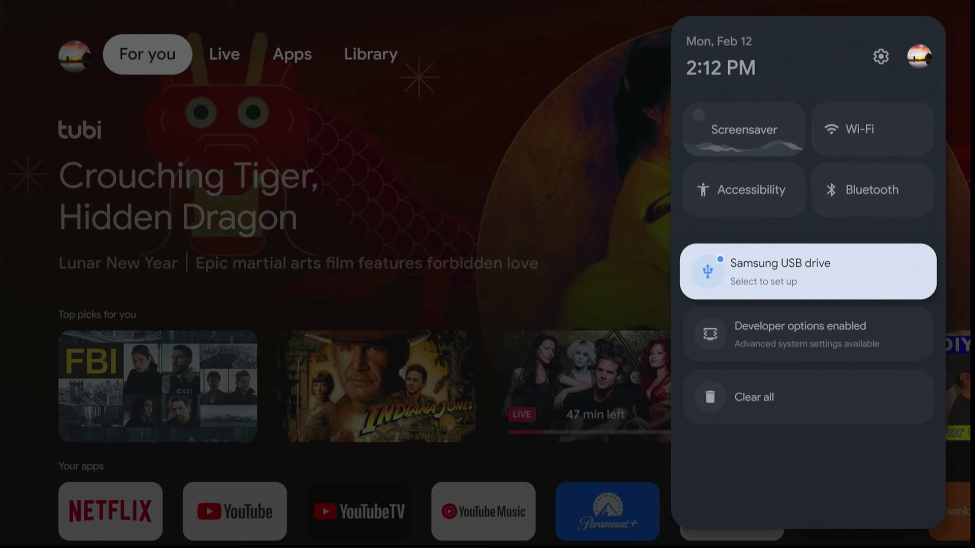
{"action": "key", "text": "Return"}
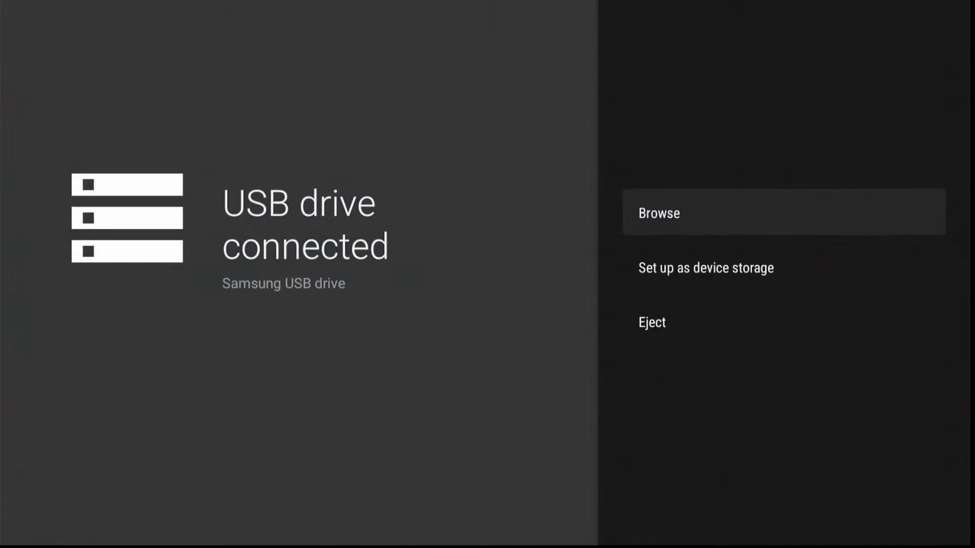
Set up the Samsung USB drive as device storage and confirm formatting it.
{"action": "key", "text": "Down"}
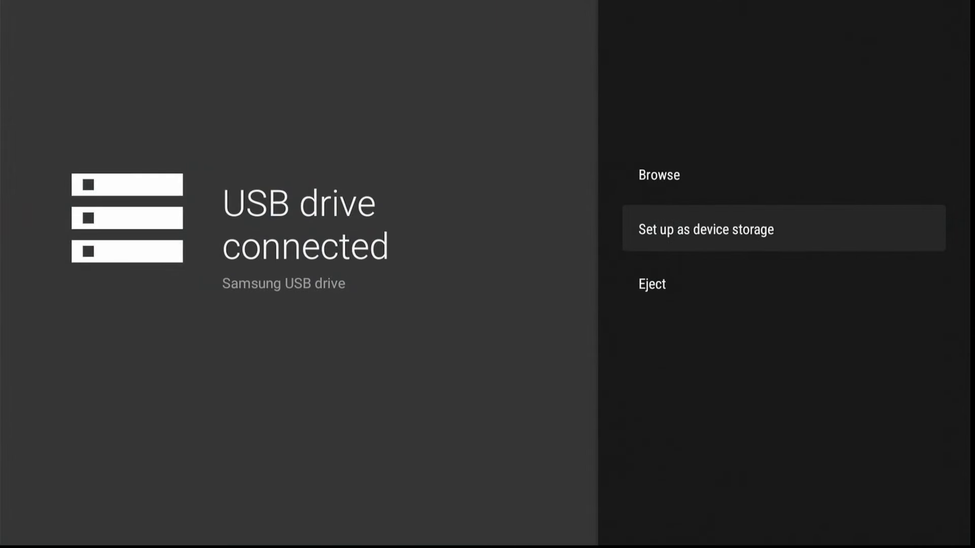
{"action": "key", "text": "Return"}
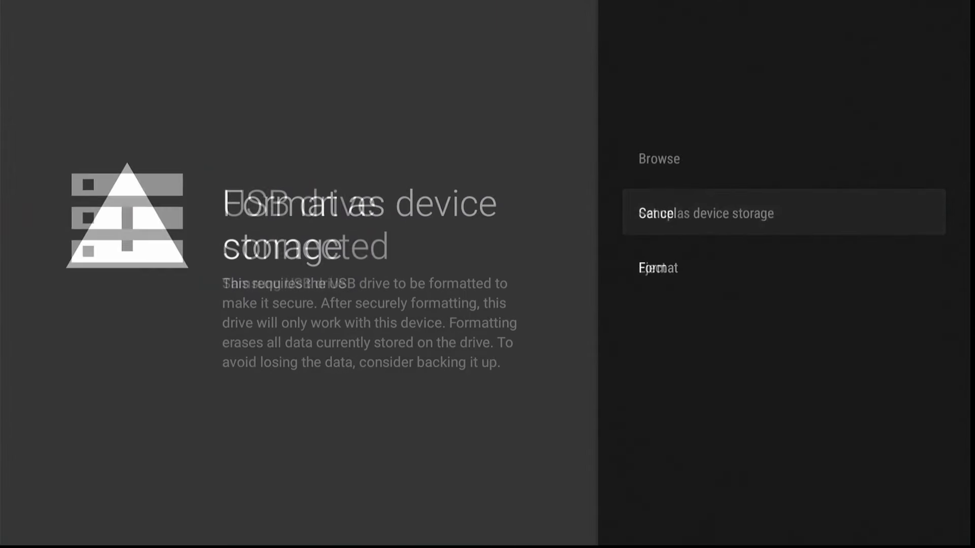
{"action": "key", "text": "Down"}
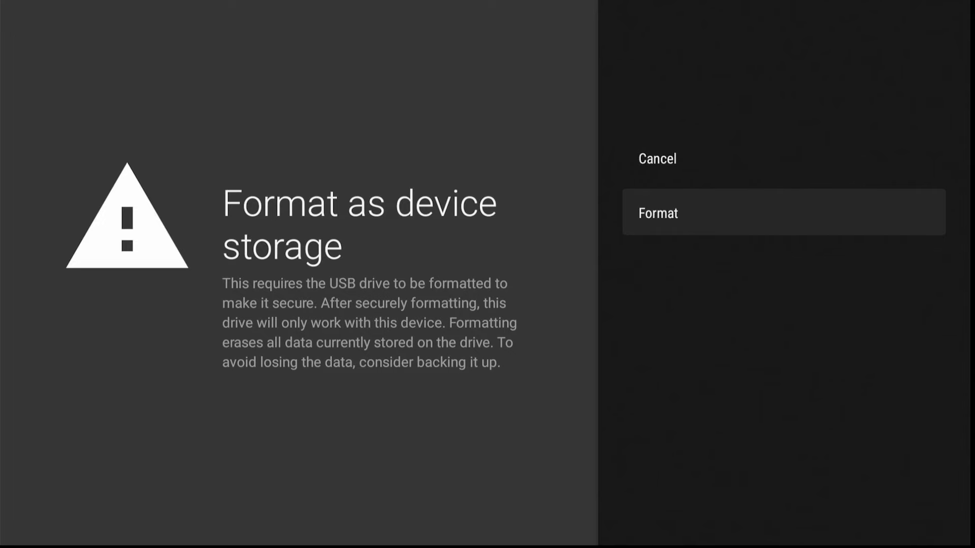
{"action": "key", "text": "Return"}
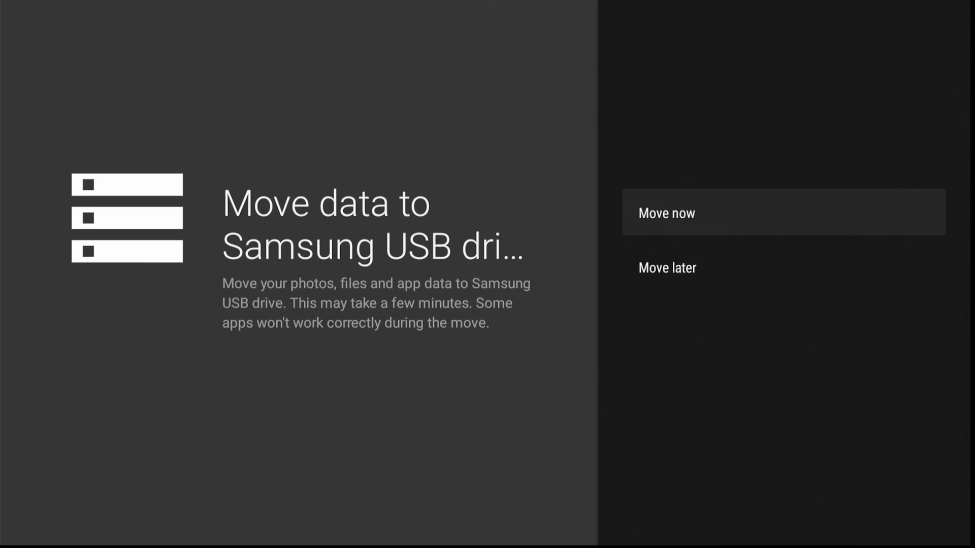
Check the data move choices for the USB drive, leave them, and examine the device storage entries in the System settings.
{"action": "key", "text": "Down"}
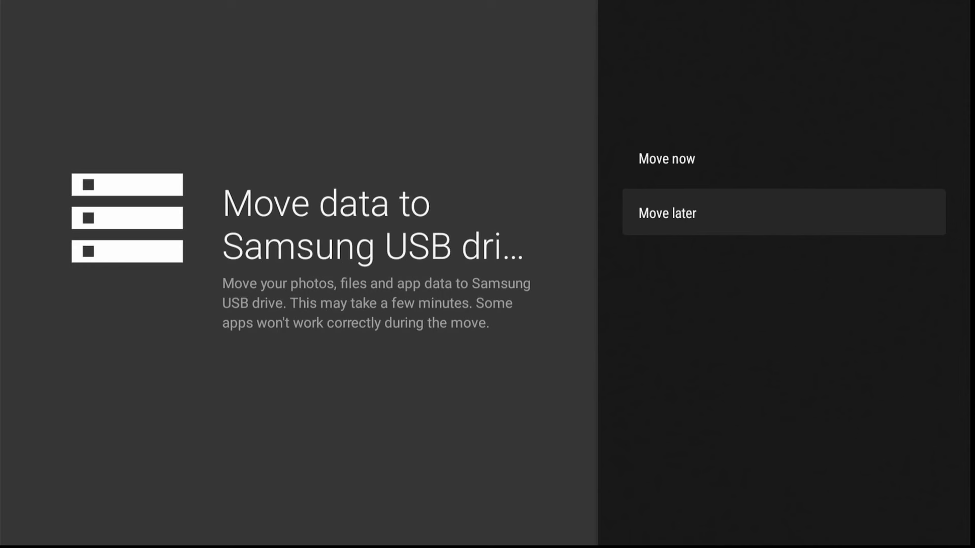
{"action": "key", "text": "Up"}
{"action": "key", "text": "Escape"}
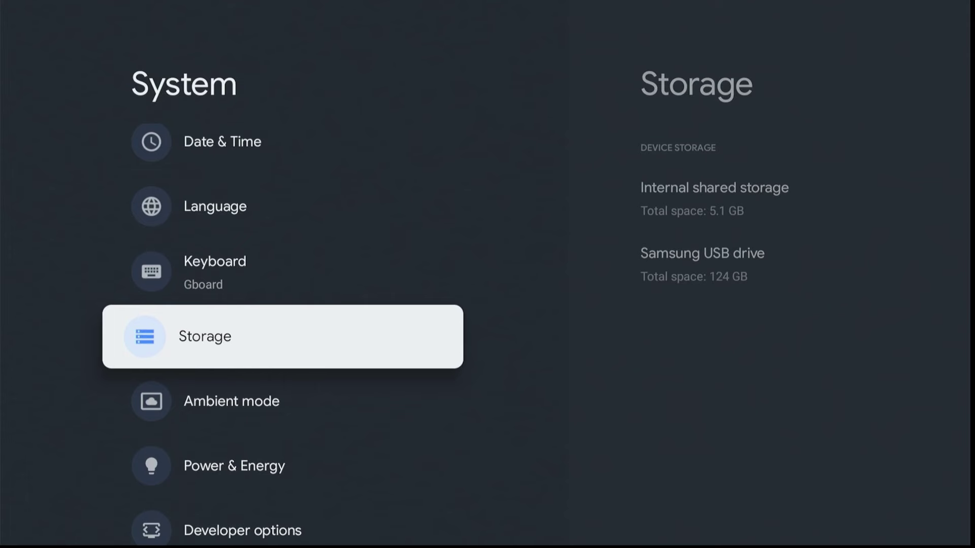
{"action": "key", "text": "Return"}
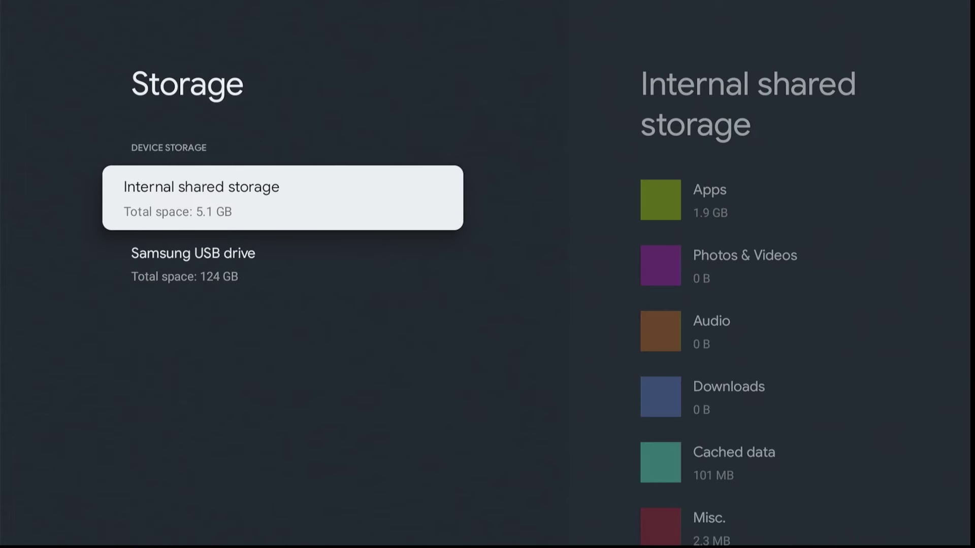
{"action": "key", "text": "Down"}
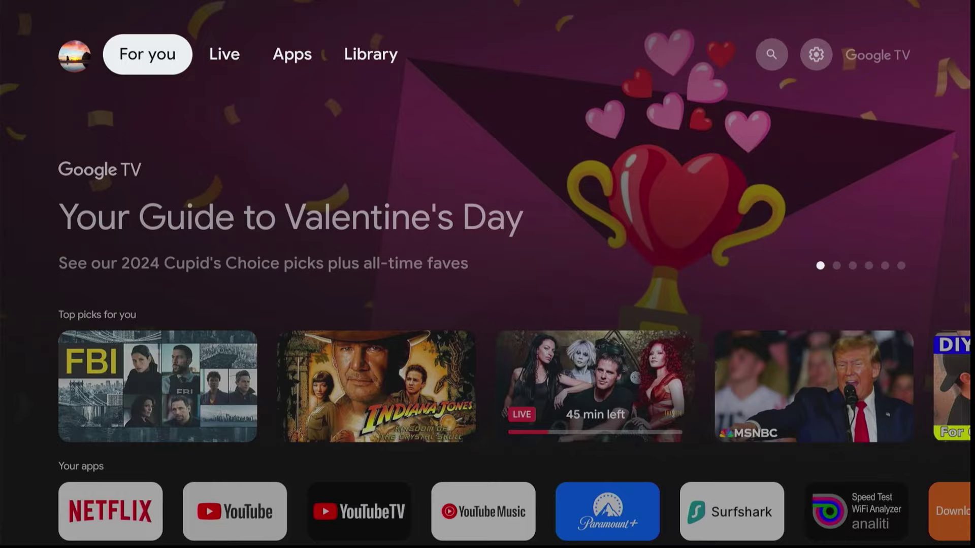
Open Launcher Manager from the Your apps row and enable the custom launcher.
{"action": "key", "text": "Down"}
{"action": "key", "text": "Down"}
{"action": "key", "text": "Down"}
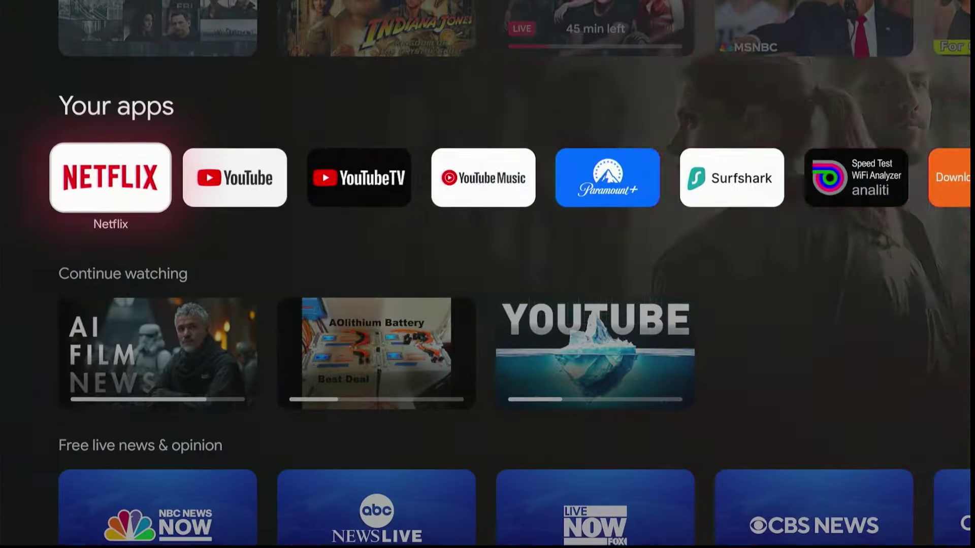
{"action": "key", "text": "Up"}
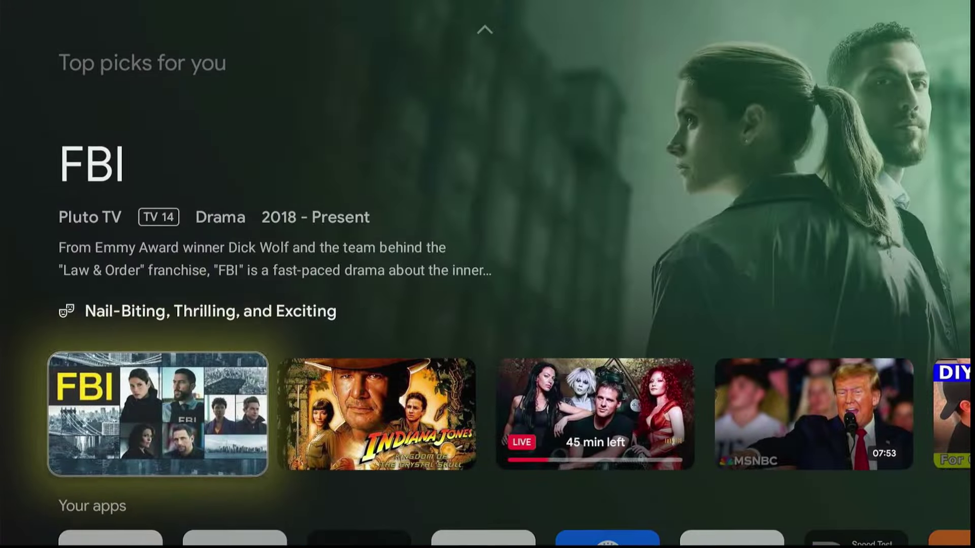
{"action": "key", "text": "Down"}
{"action": "key", "text": "Right"}
{"action": "key", "text": "Right"}
{"action": "key", "text": "Right"}
{"action": "key", "text": "Right"}
{"action": "key", "text": "Right"}
{"action": "key", "text": "Right"}
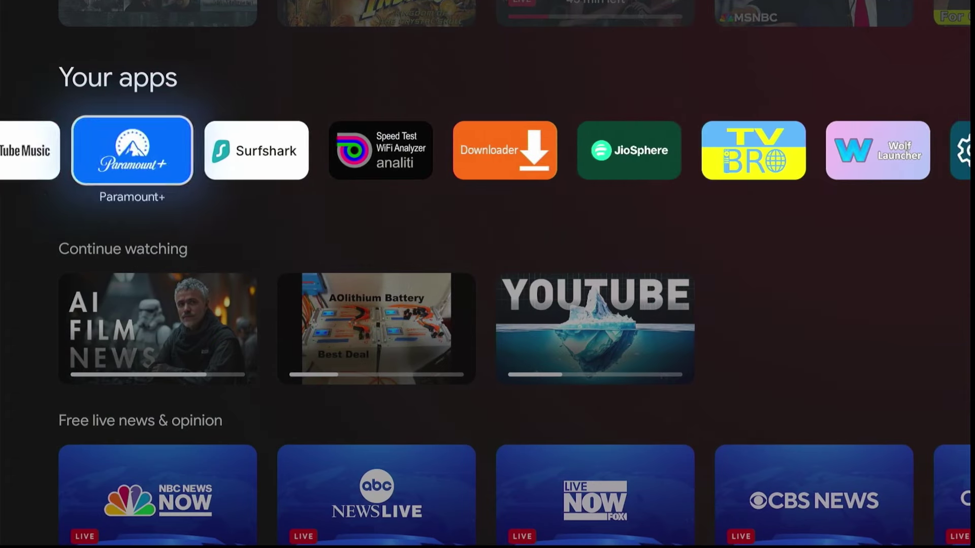
{"action": "key", "text": "Right"}
{"action": "key", "text": "Right"}
{"action": "key", "text": "Right"}
{"action": "key", "text": "Right"}
{"action": "key", "text": "Right"}
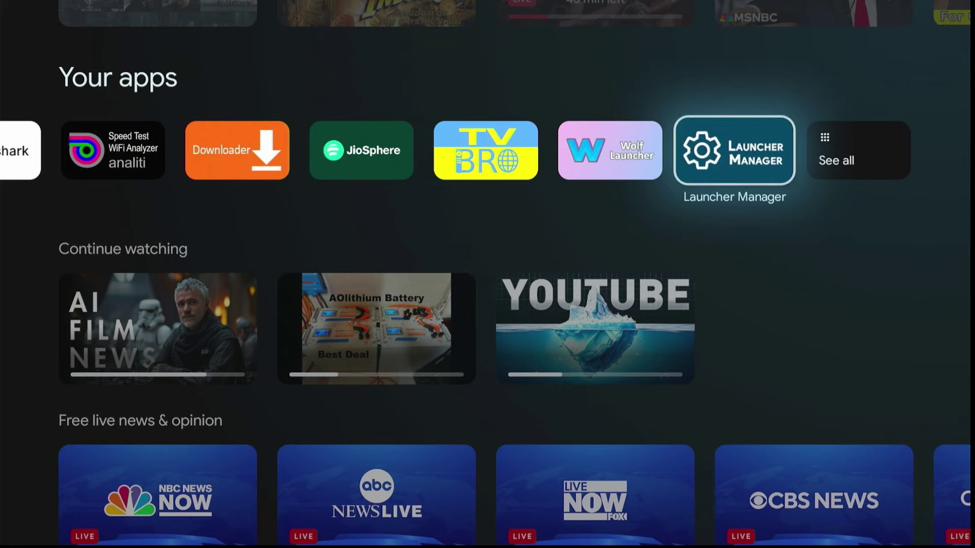
{"action": "key", "text": "Left"}
{"action": "key", "text": "Right"}
{"action": "key", "text": "Return"}
{"action": "key", "text": "Up"}
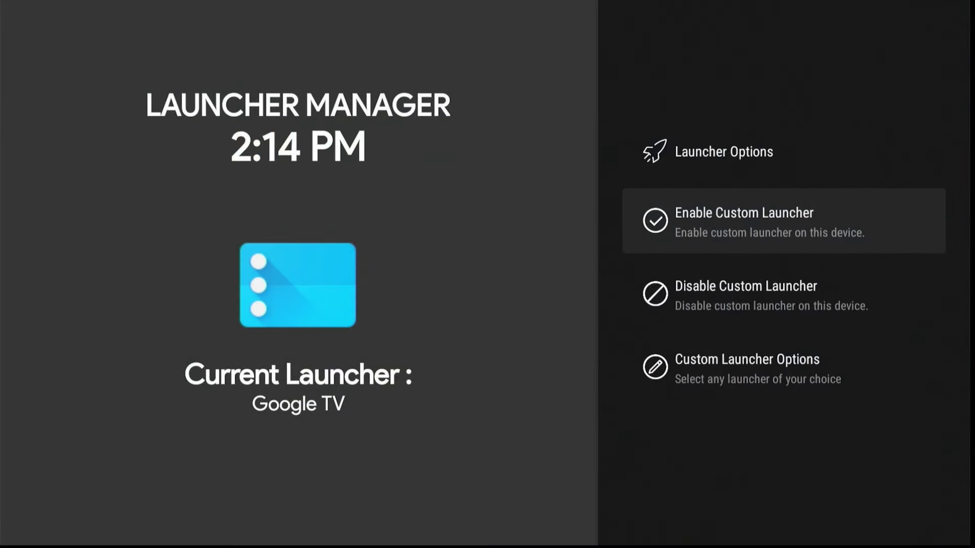
{"action": "key", "text": "Return"}
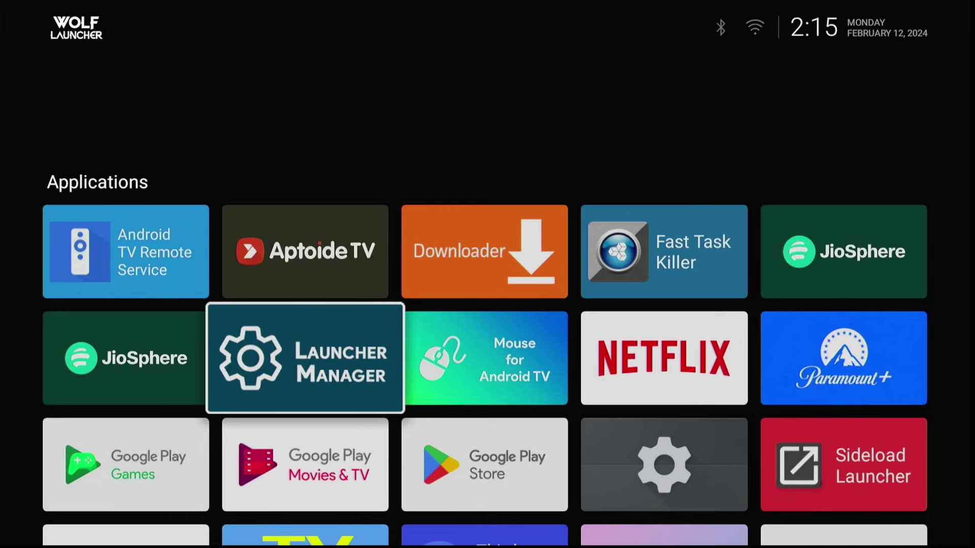
Open the system Settings from the Wolf Launcher applications to check access, and return to the launcher home screen.
{"action": "key", "text": "Up"}
{"action": "key", "text": "Right"}
{"action": "key", "text": "Left"}
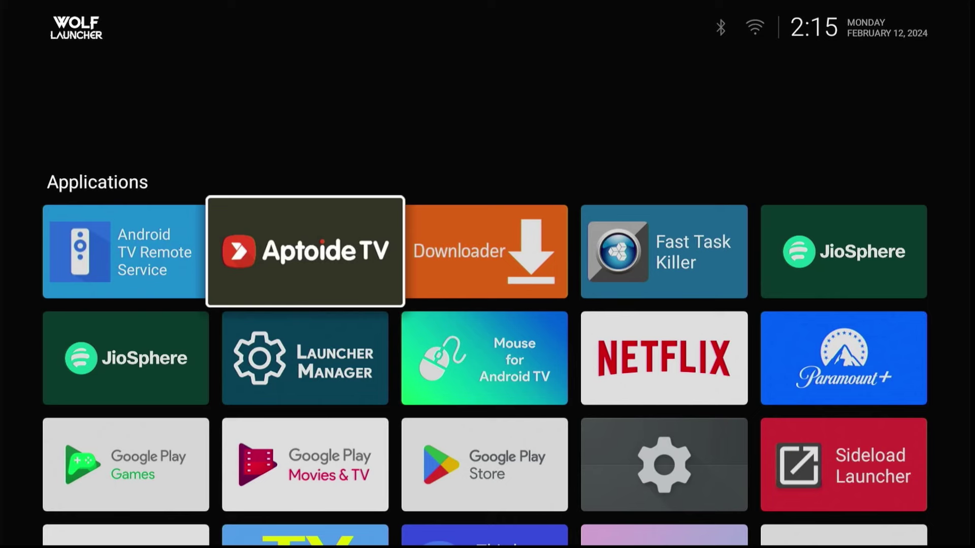
{"action": "key", "text": "Down"}
{"action": "key", "text": "Down"}
{"action": "key", "text": "Right"}
{"action": "key", "text": "Right"}
{"action": "key", "text": "Return"}
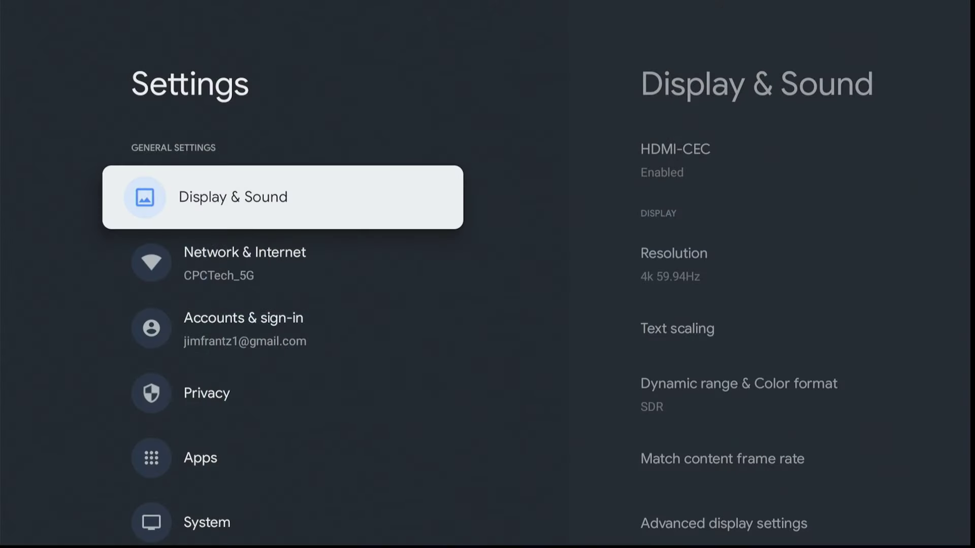
{"action": "key", "text": "Escape"}
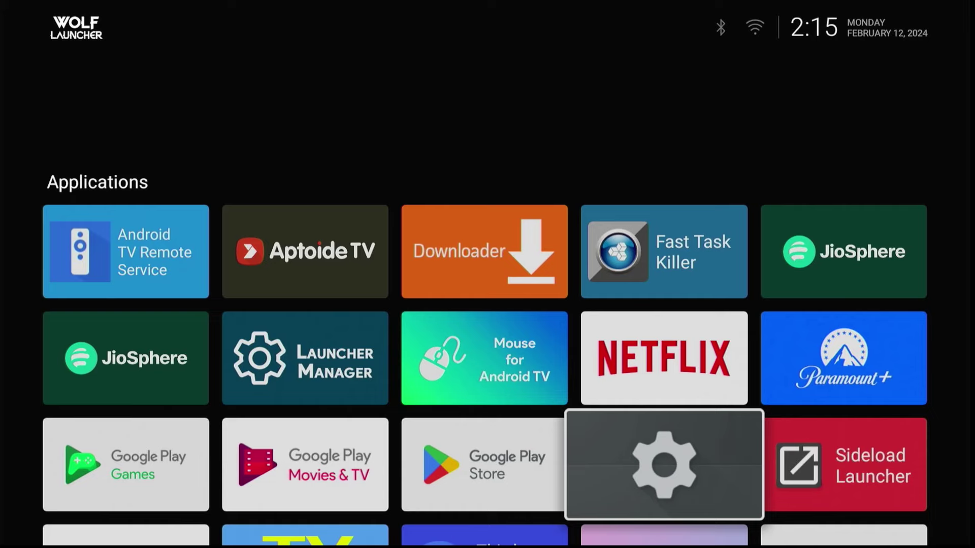
Run an internet speed test in the analiti WiFi analyzer and return to the launcher home screen.
{"action": "key", "text": "Down"}
{"action": "key", "text": "Down"}
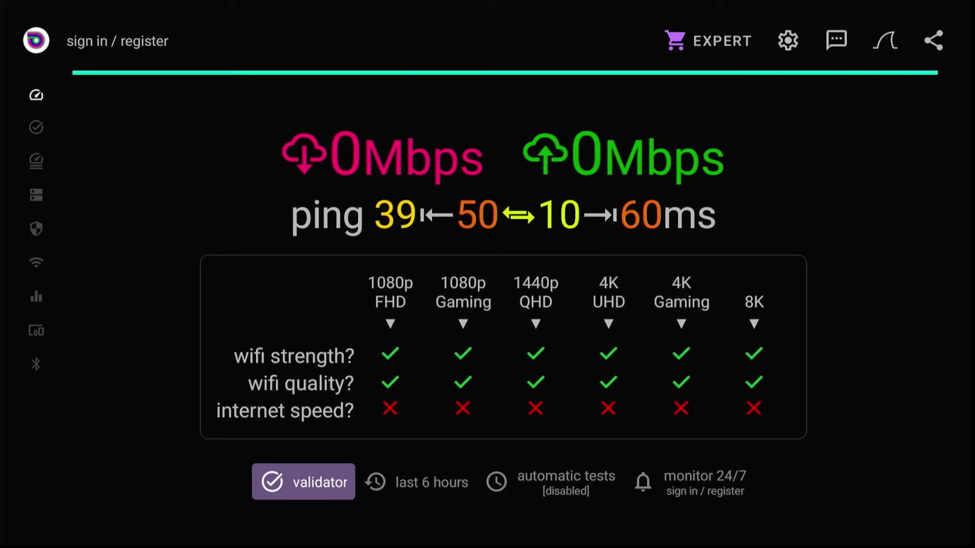
{"action": "key", "text": "Escape"}
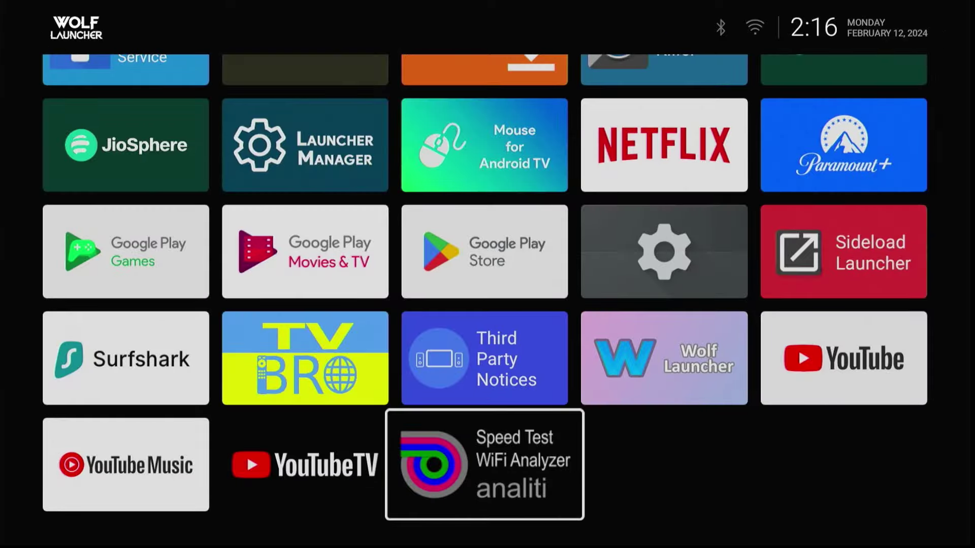
Open Surfshark from the applications, connect to the VPN with Quick-connect, and return to the home screen.
{"action": "key", "text": "Up"}
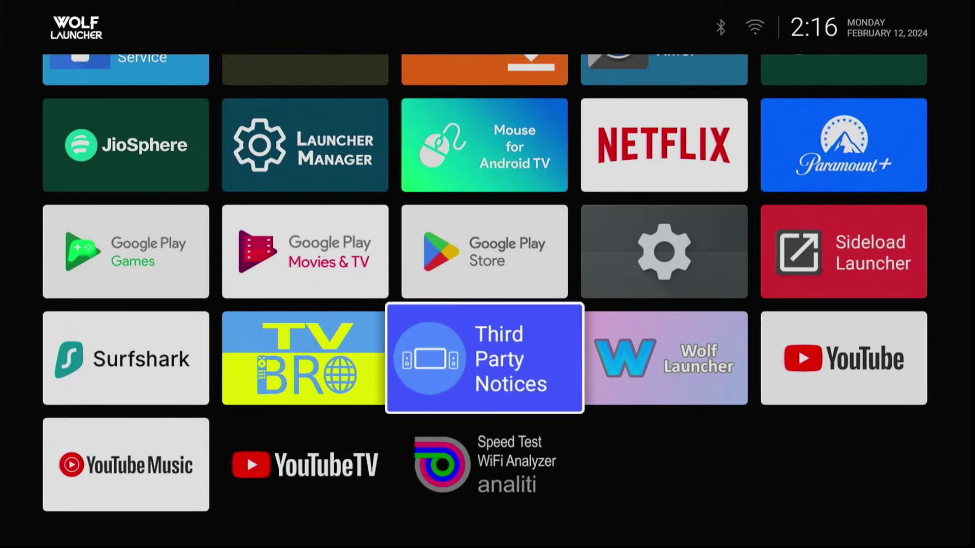
{"action": "key", "text": "Left"}
{"action": "key", "text": "Left"}
{"action": "key", "text": "Return"}
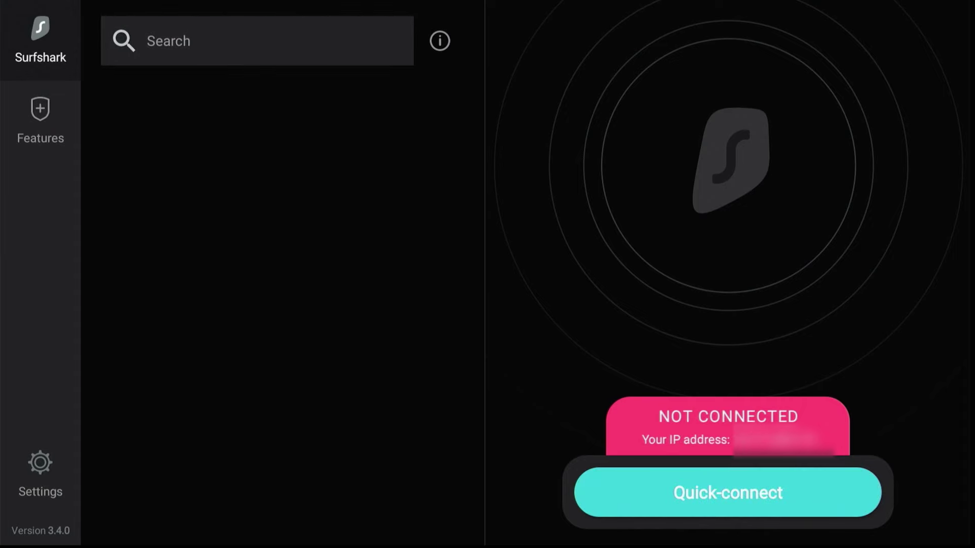
{"action": "key", "text": "Return"}
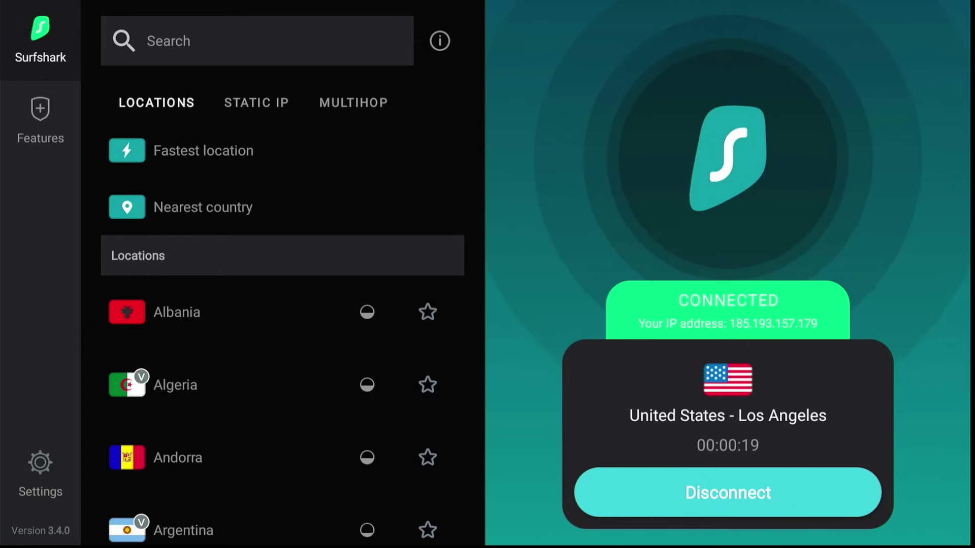
{"action": "key", "text": "Home"}
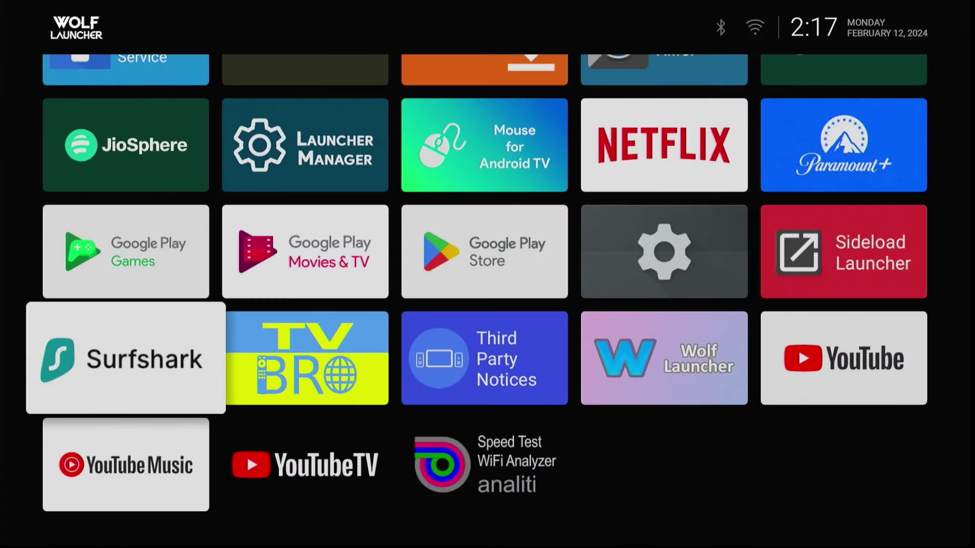
Rerun the internet speed test in the analiti WiFi analyzer with the VPN connected, and return to the launcher applications.
{"action": "key", "text": "Down"}
{"action": "key", "text": "Right"}
{"action": "key", "text": "Right"}
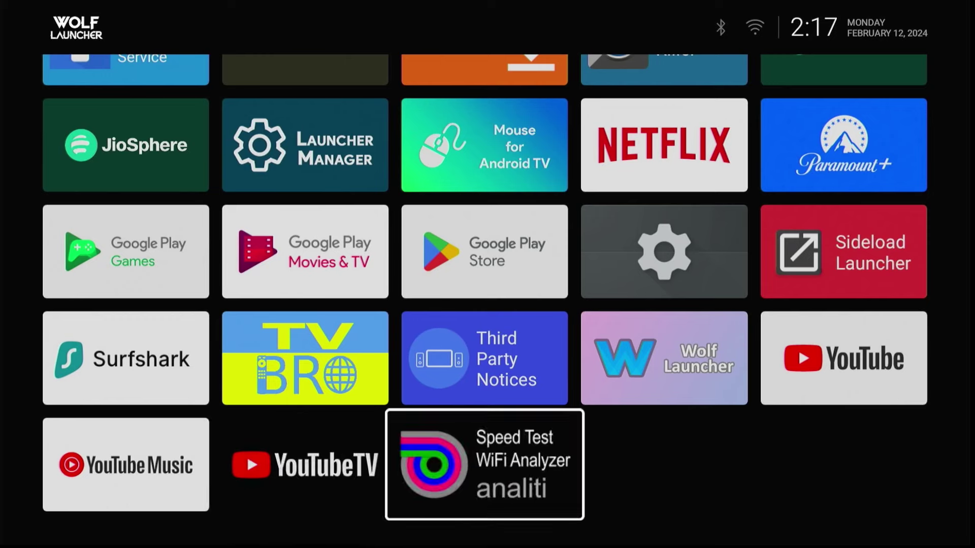
{"action": "key", "text": "Return"}
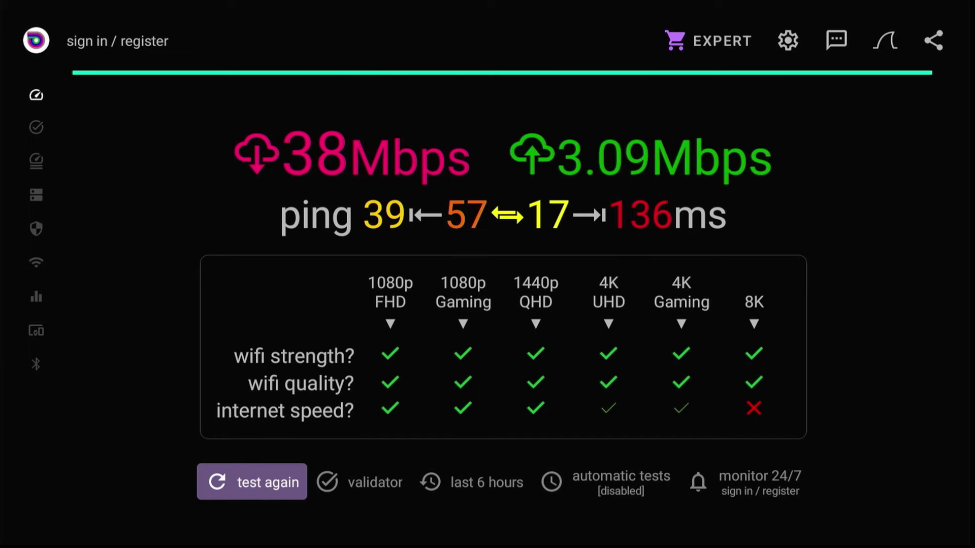
{"action": "left_click", "coordinate": [359, 482]}
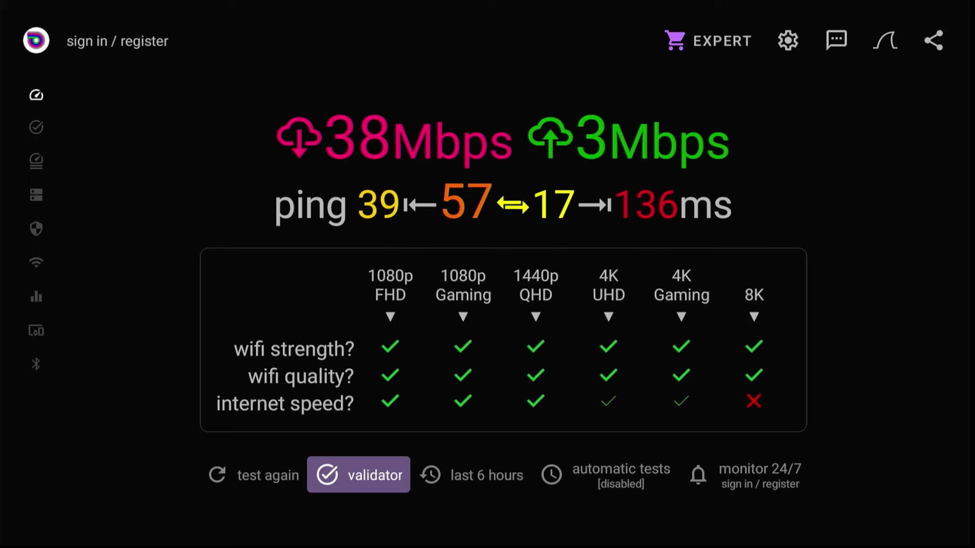
{"action": "key", "text": "Escape"}
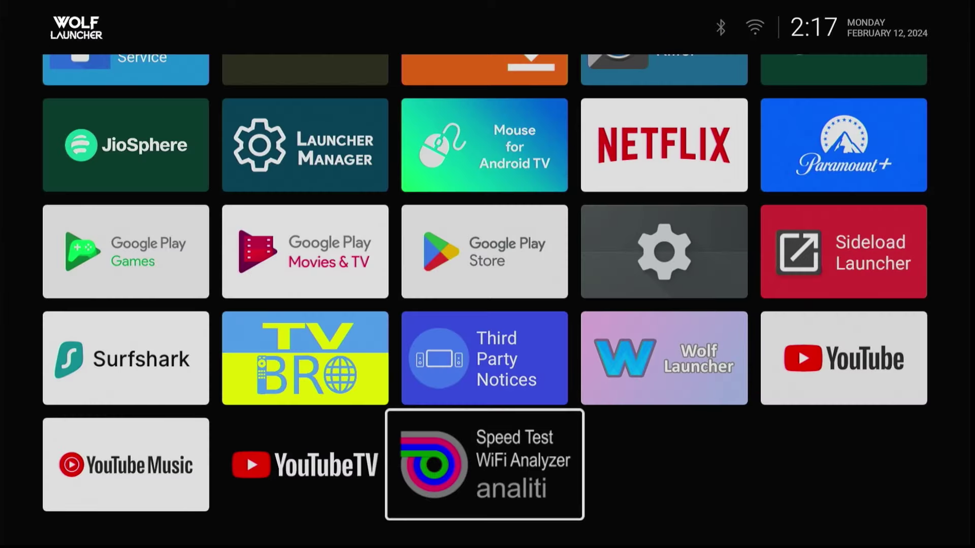
Go back up through the Applications grid to the top of the Wolf Launcher home screen.
{"action": "key", "text": "Up"}
{"action": "key", "text": "Up"}
{"action": "key", "text": "Up"}
{"action": "key", "text": "Up"}
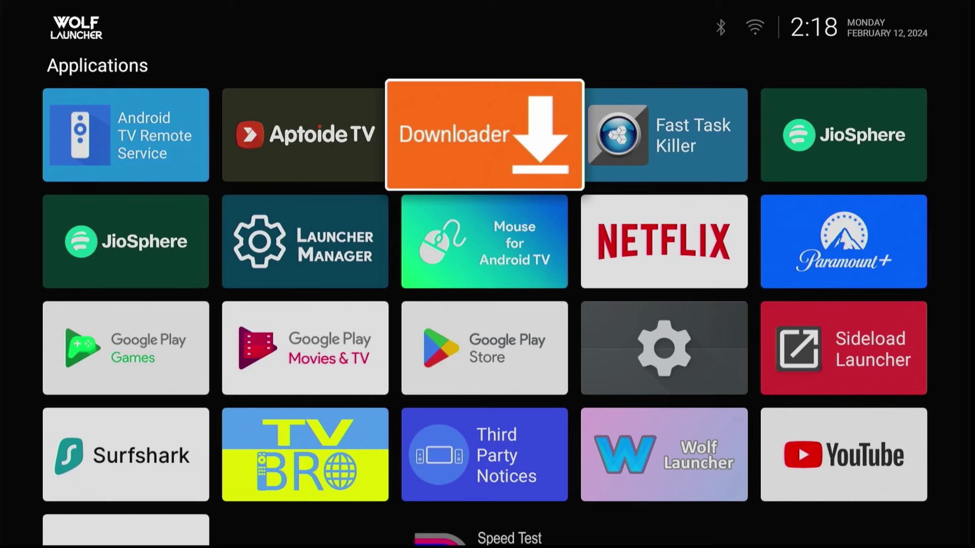
{"action": "key", "text": "Up"}
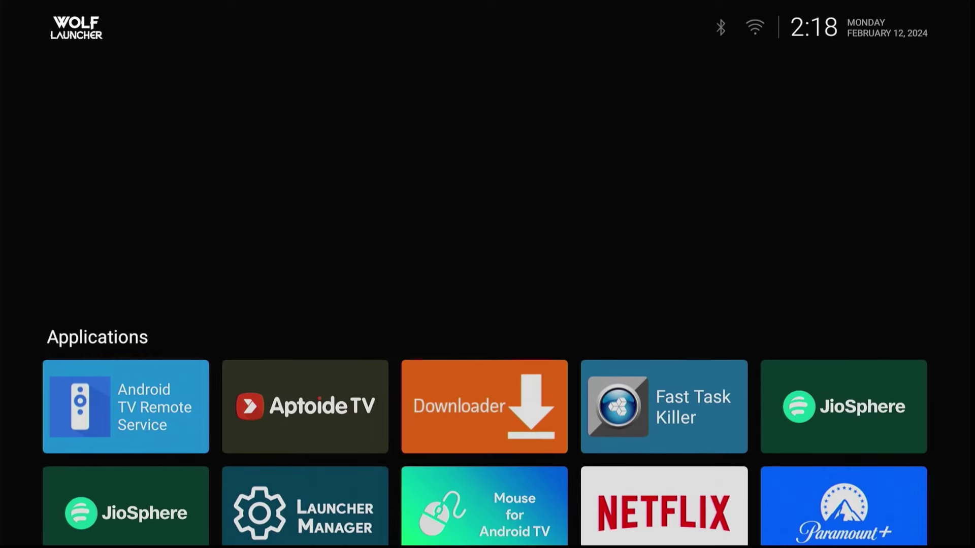